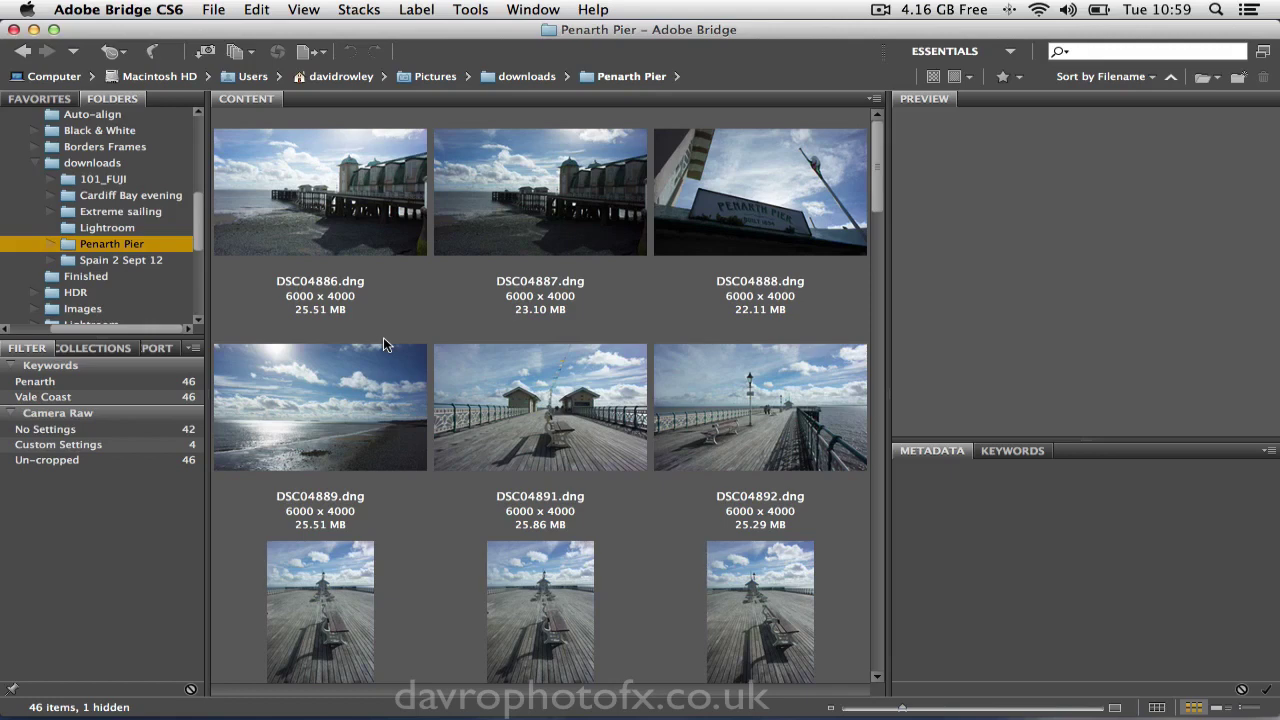
# - Select DSC04886.dng and inspect the tower's spire in its preview with the loupe at 100%
pyautogui.click(341, 222)
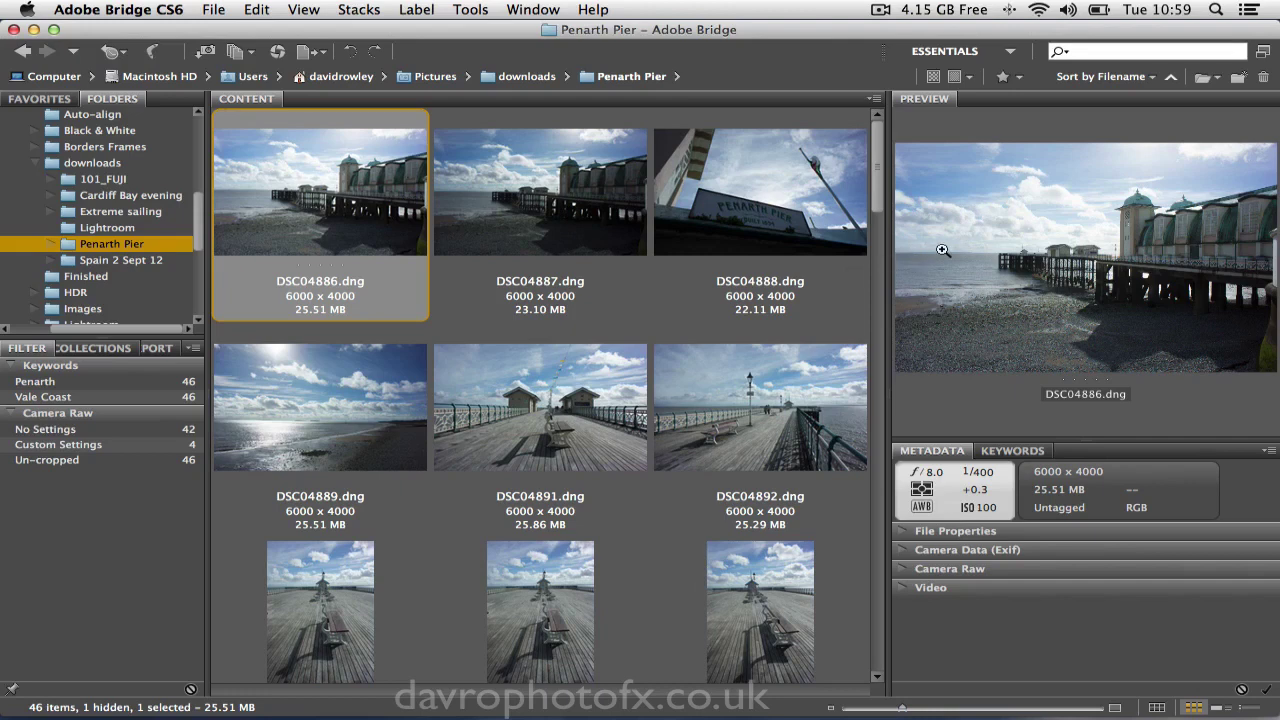
pyautogui.click(1026, 256)
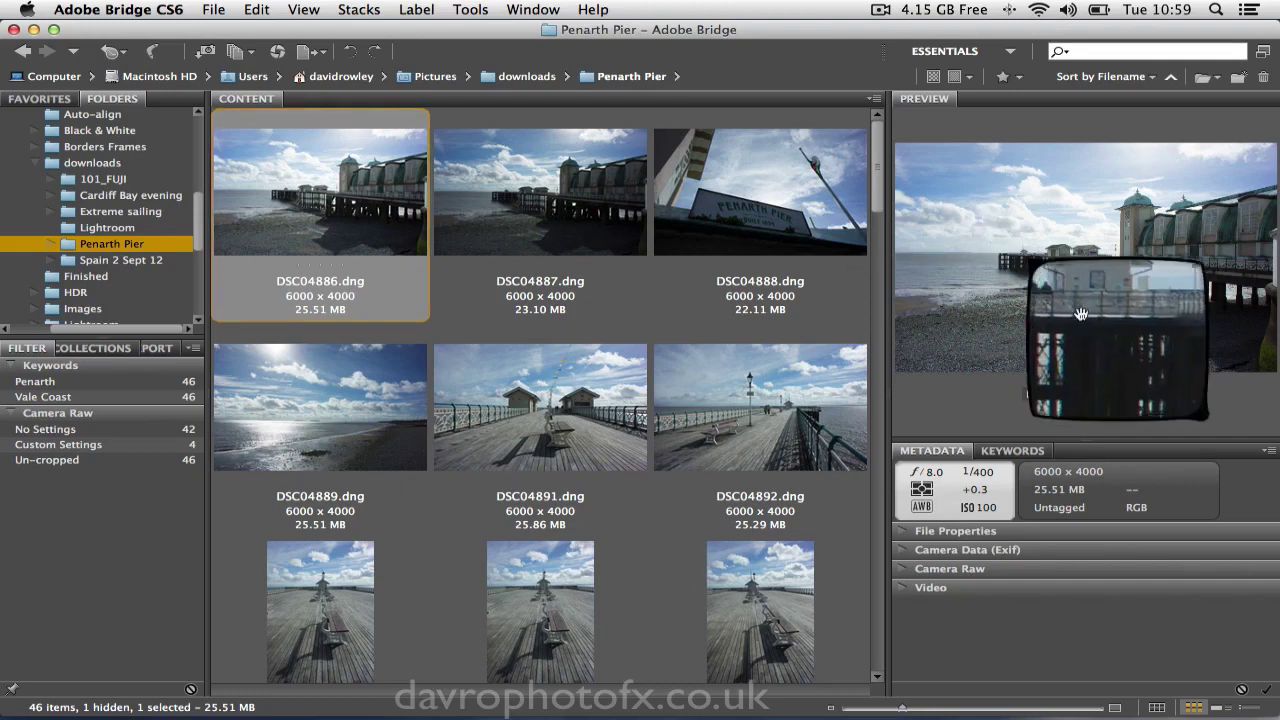
pyautogui.moveTo(1028, 258); pyautogui.dragTo(1143, 192)
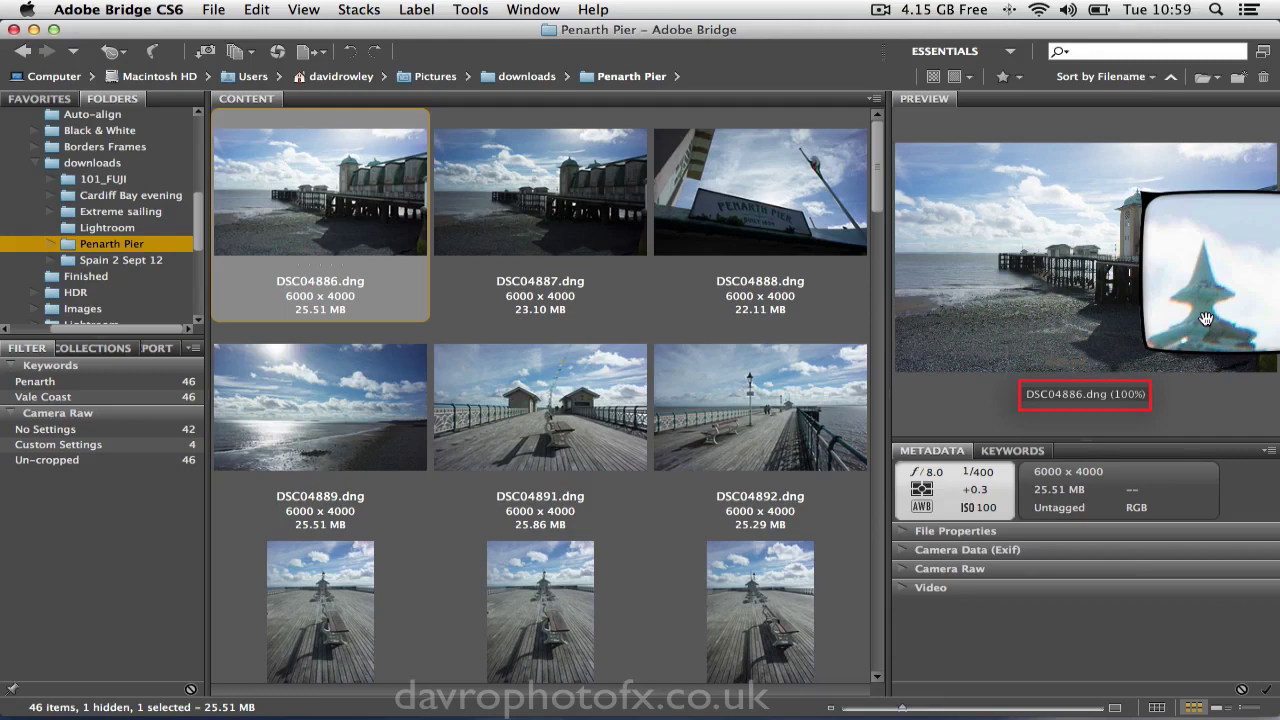
# - Magnify the loupe up to 800% on the tower, zoom it back out over the pier railing and close it
pyautogui.scroll(1, 1206, 318)
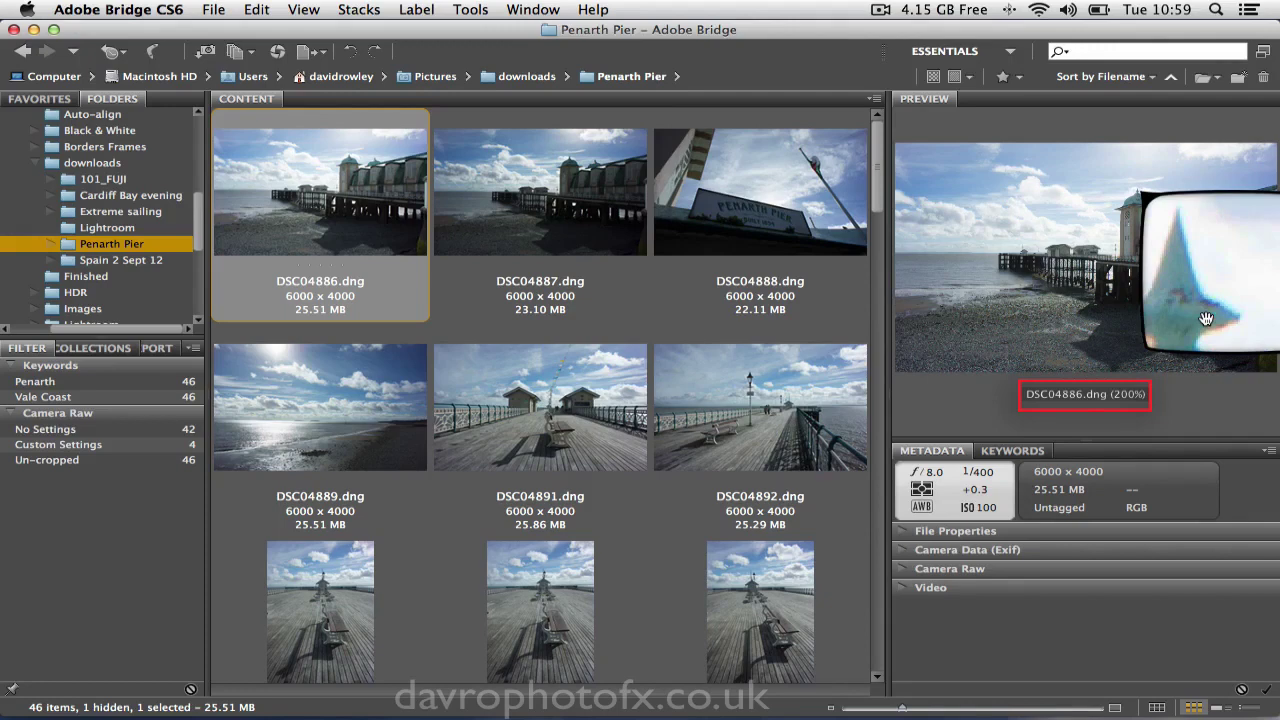
pyautogui.scroll(1, 1206, 318)
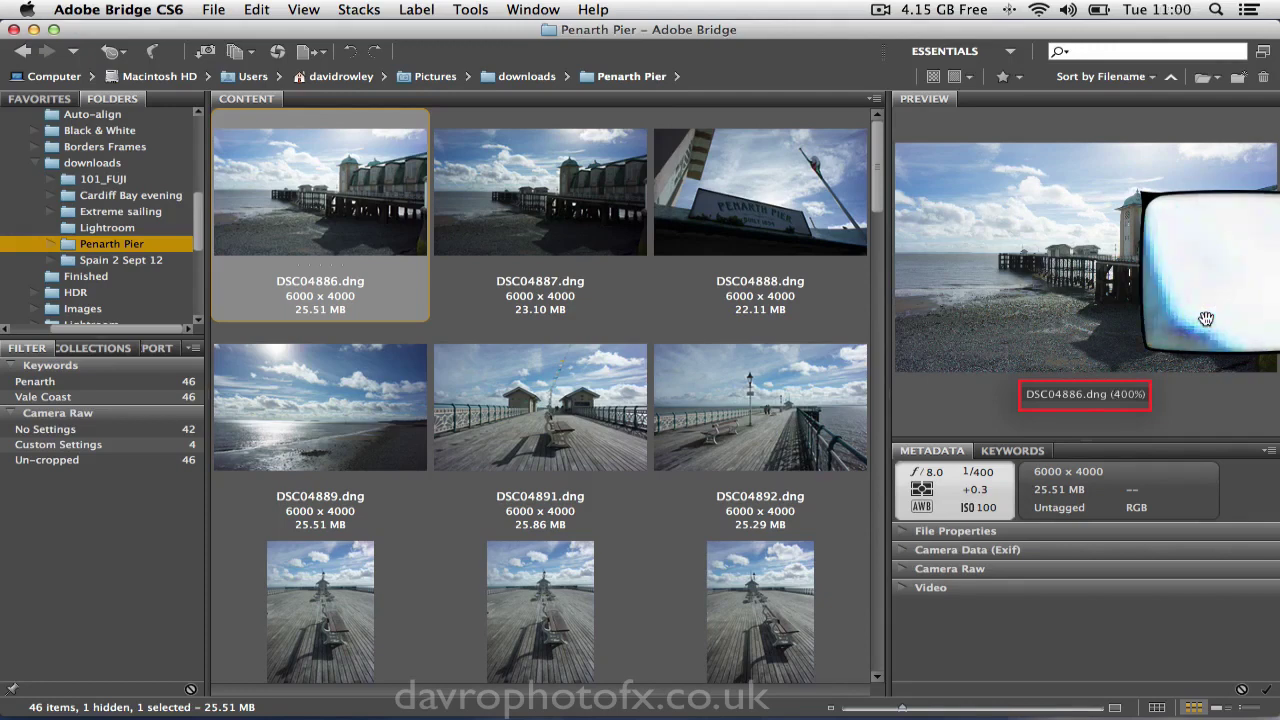
pyautogui.scroll(1, 1206, 318)
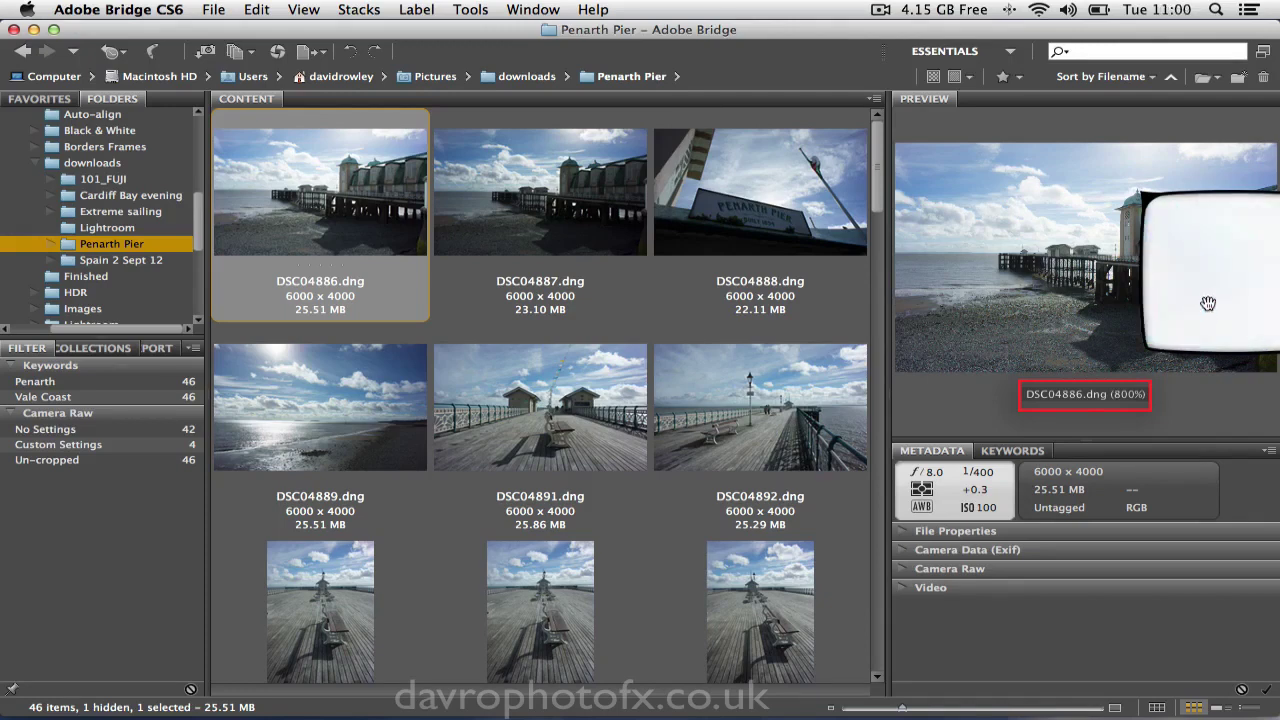
pyautogui.moveTo(1206, 318); pyautogui.dragTo(1198, 315)
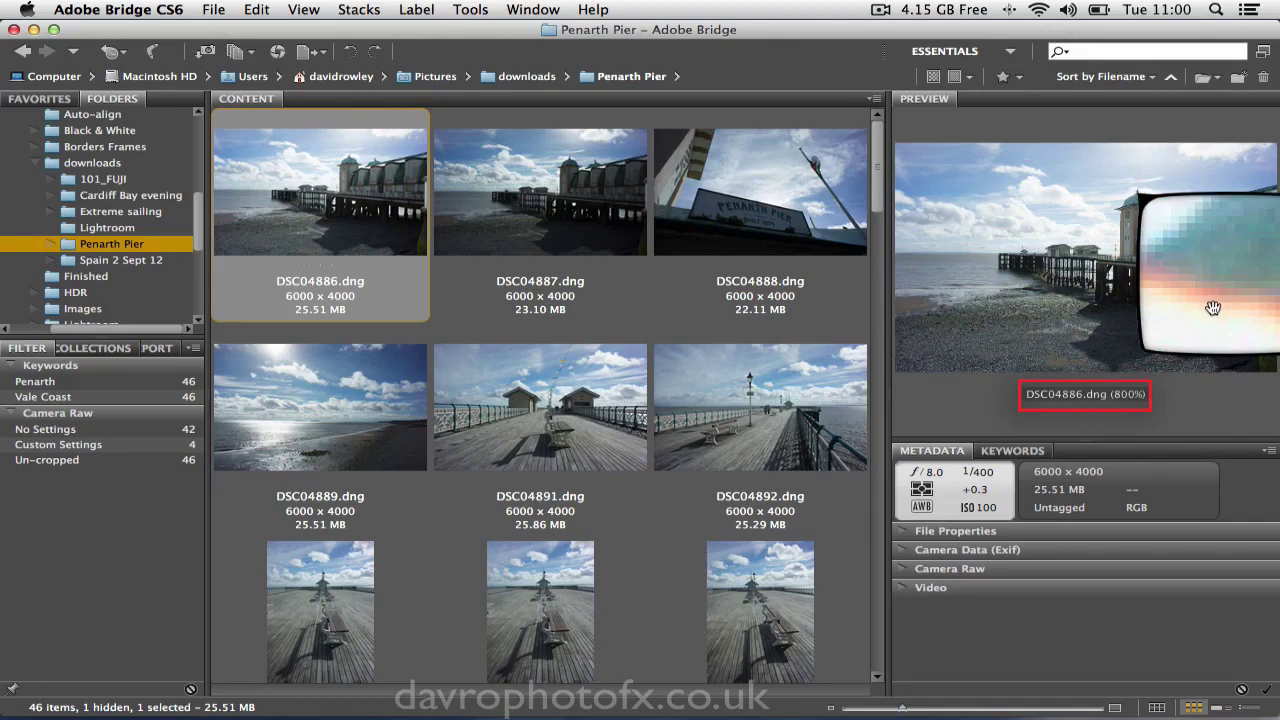
pyautogui.scroll(-2, 1213, 307)
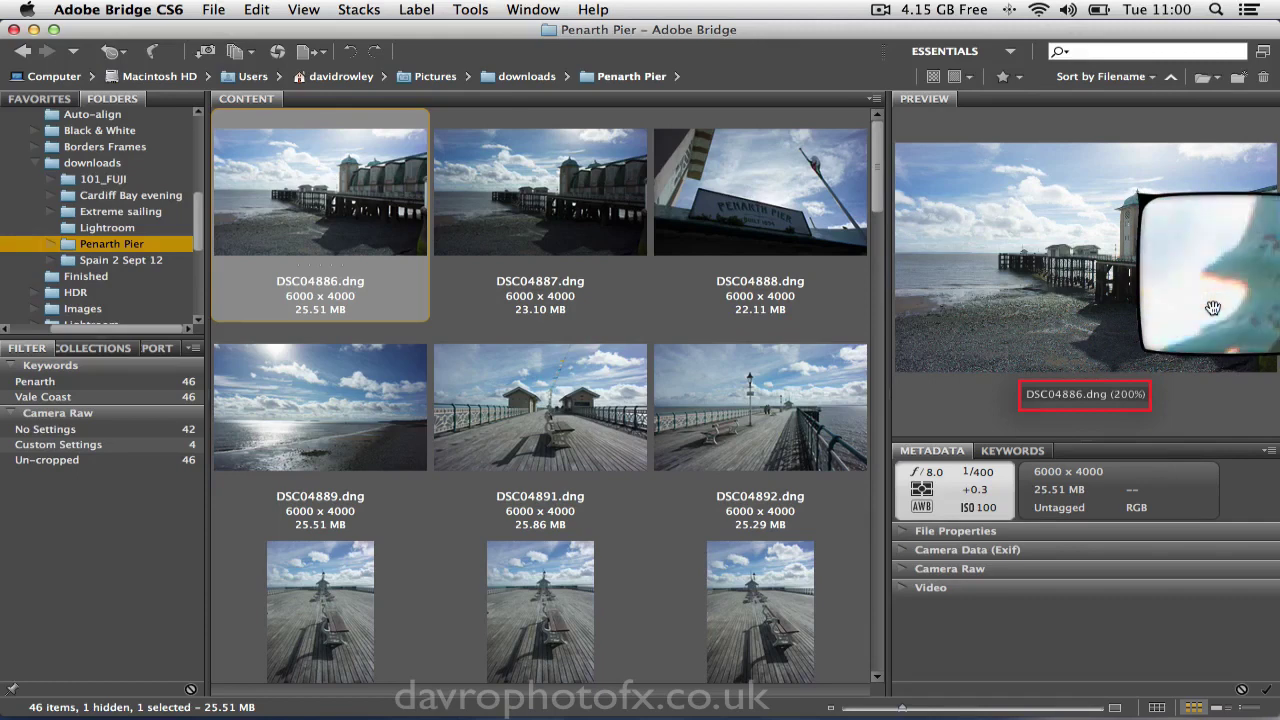
pyautogui.scroll(-1, 1213, 307)
pyautogui.moveTo(1213, 307); pyautogui.dragTo(1171, 365)
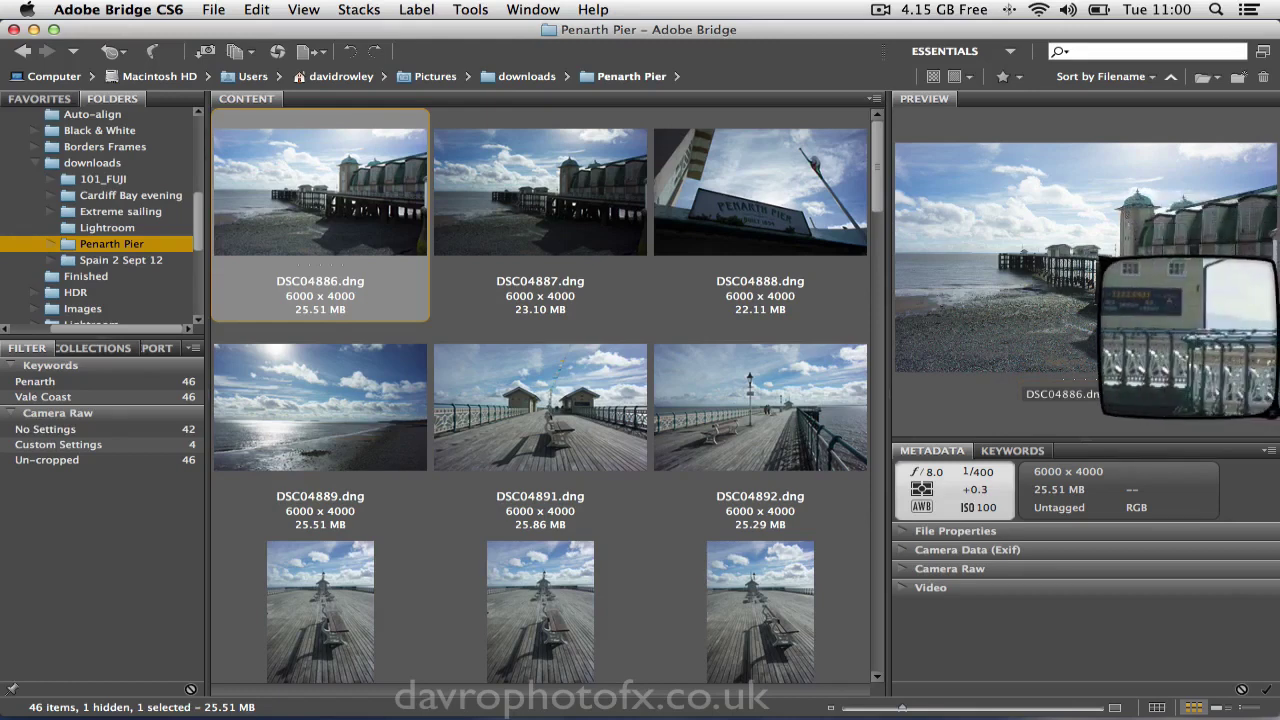
pyautogui.click(1168, 360)
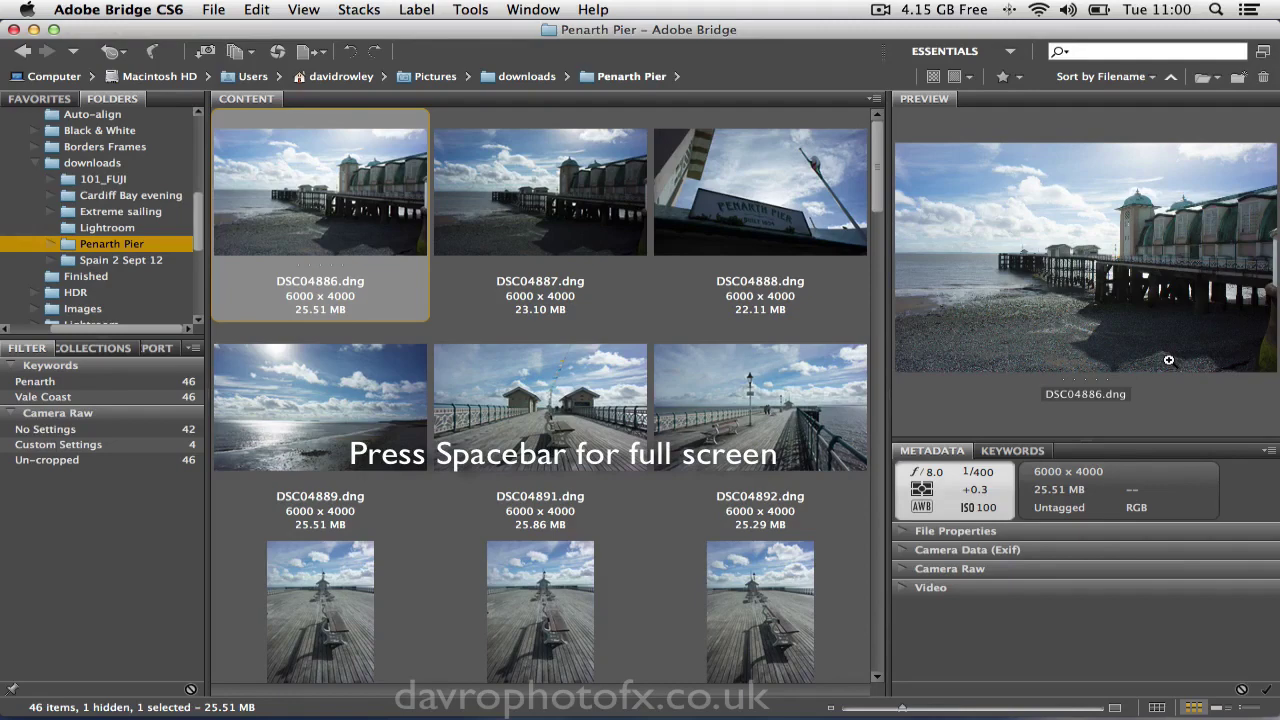
# - View DSC04886.dng full screen and browse through the following photos to the pier deck shot DSC04891.dng
pyautogui.press('space')
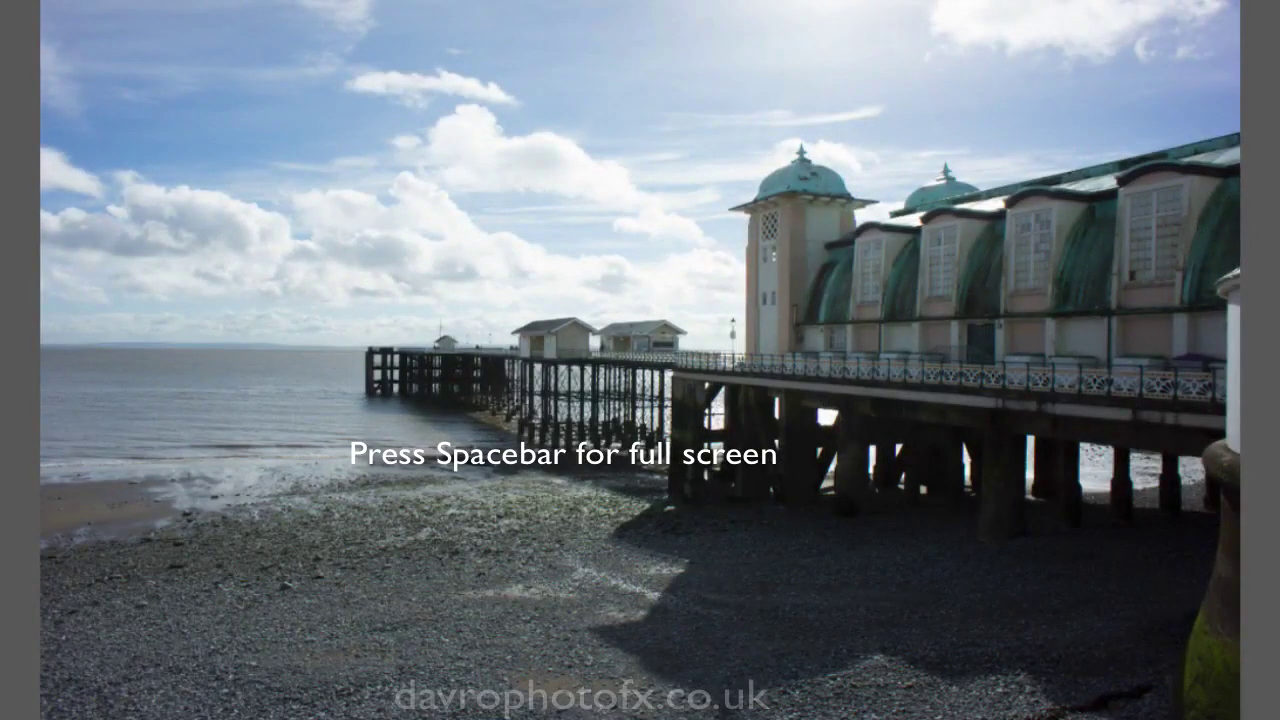
pyautogui.press('Right')
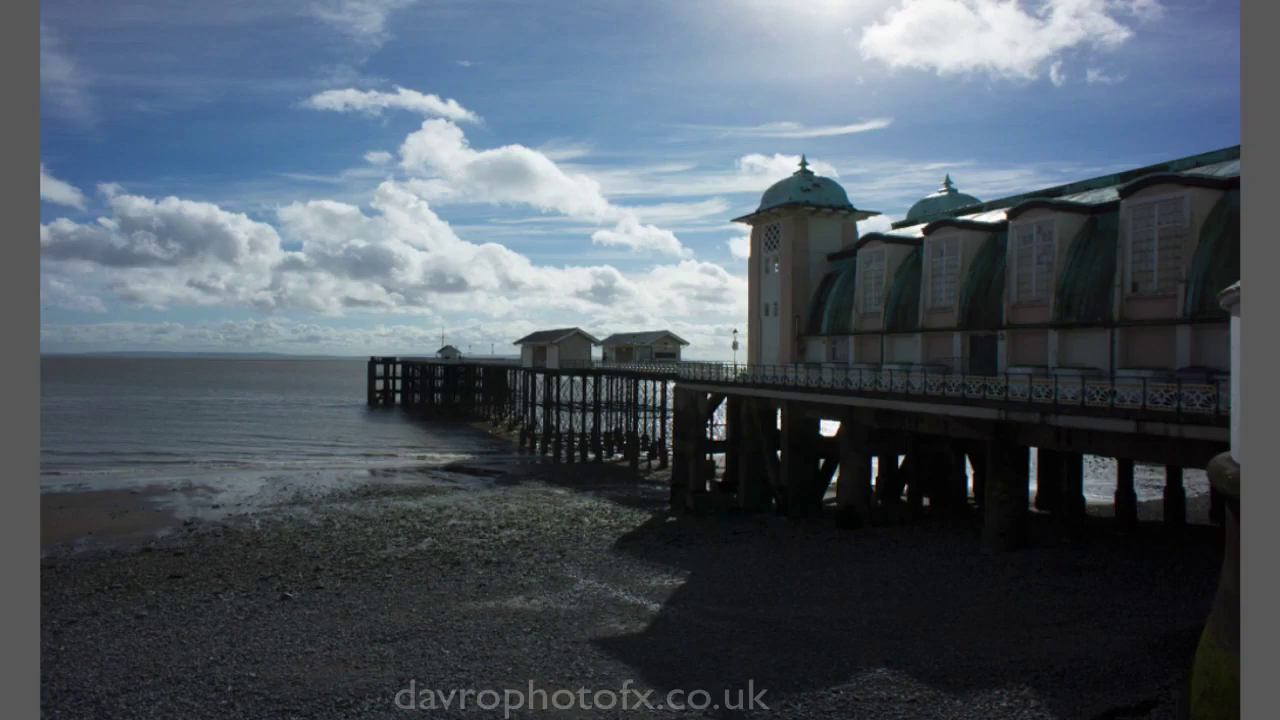
pyautogui.press('Right')
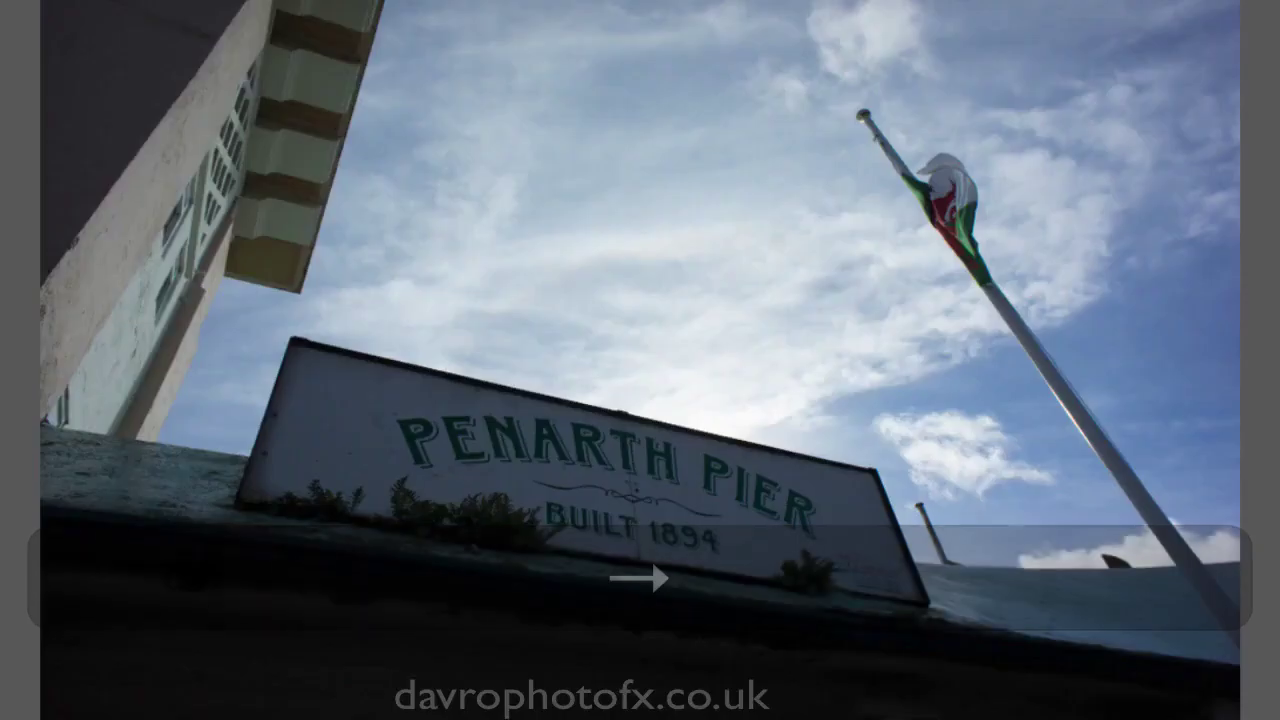
pyautogui.press('Right')
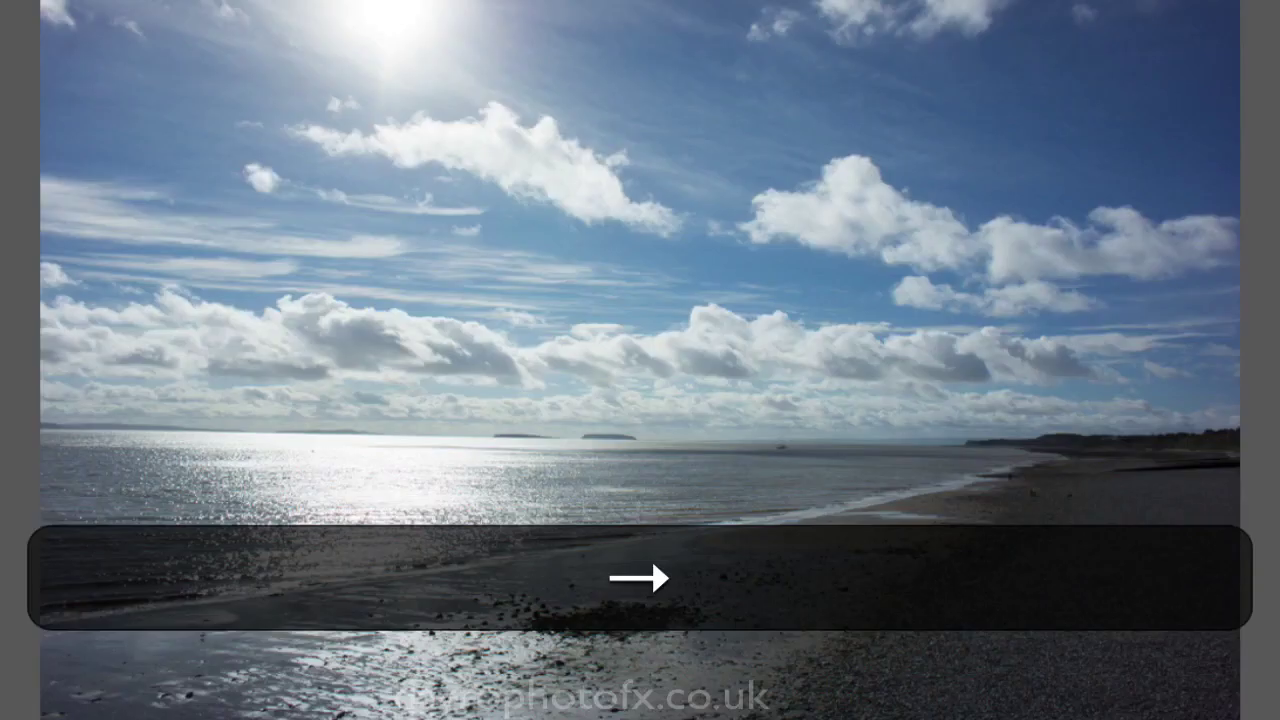
pyautogui.press('Left')
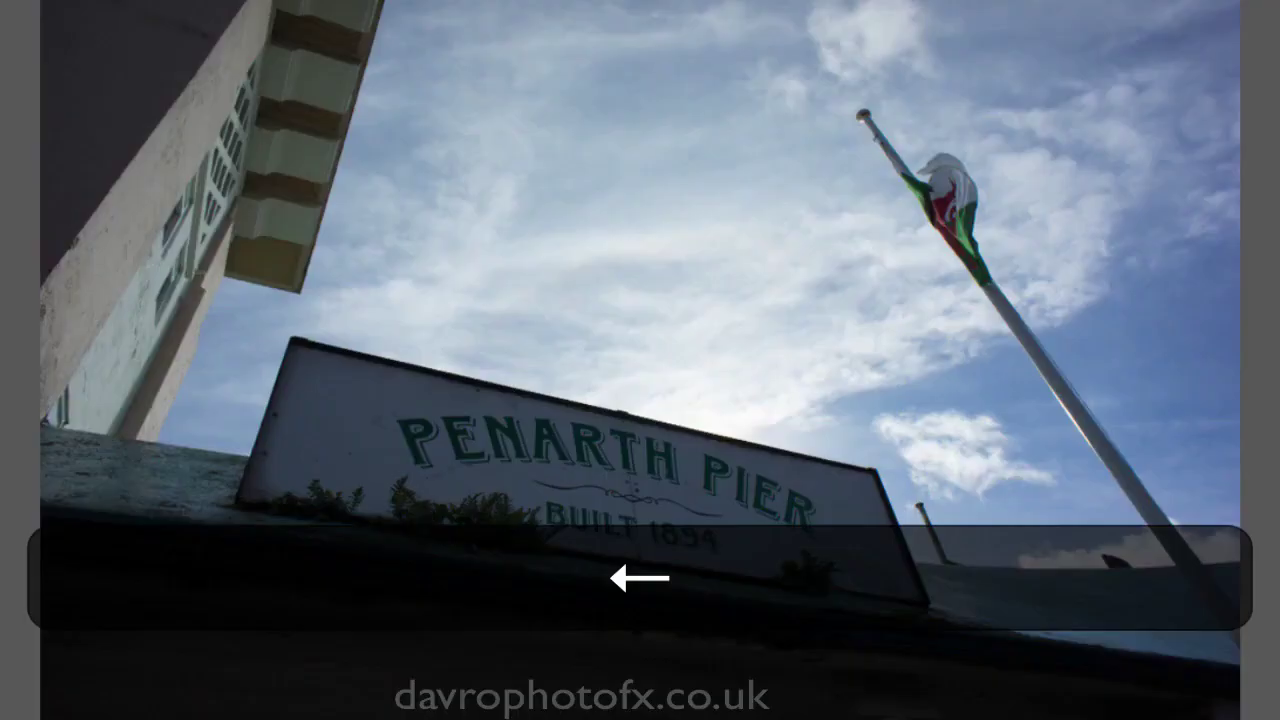
pyautogui.press('Right')
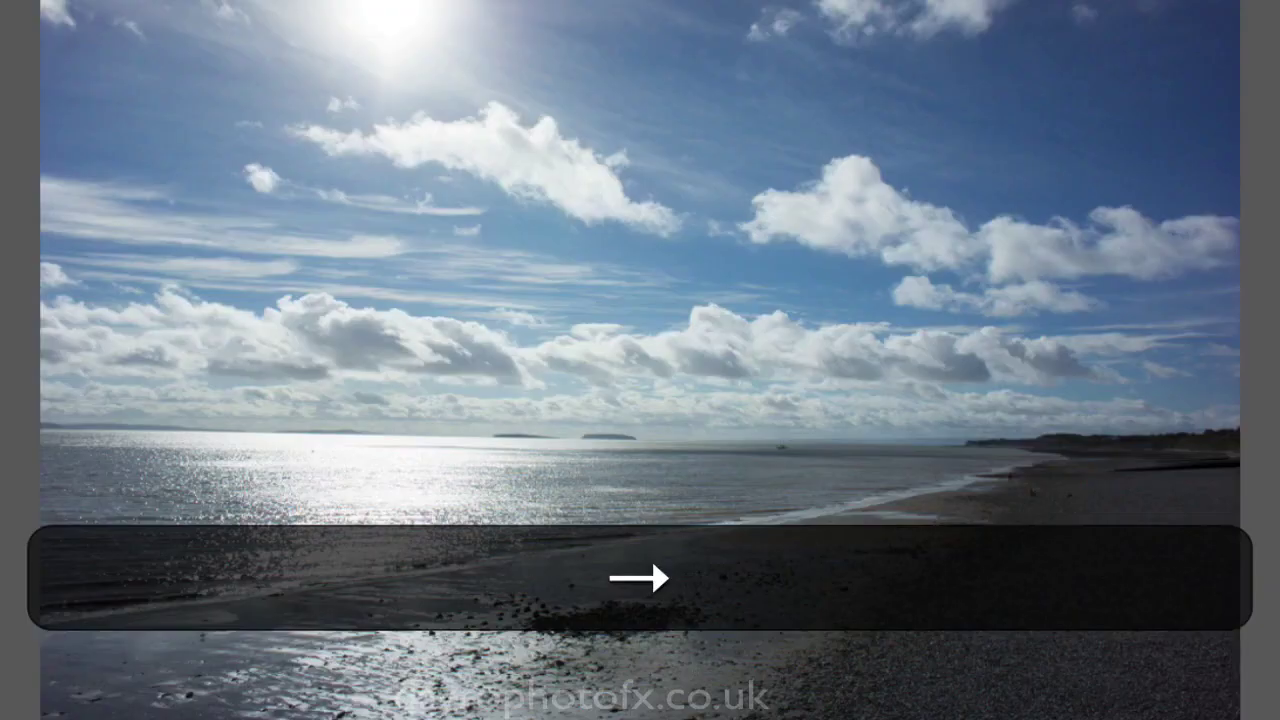
pyautogui.press('Right')
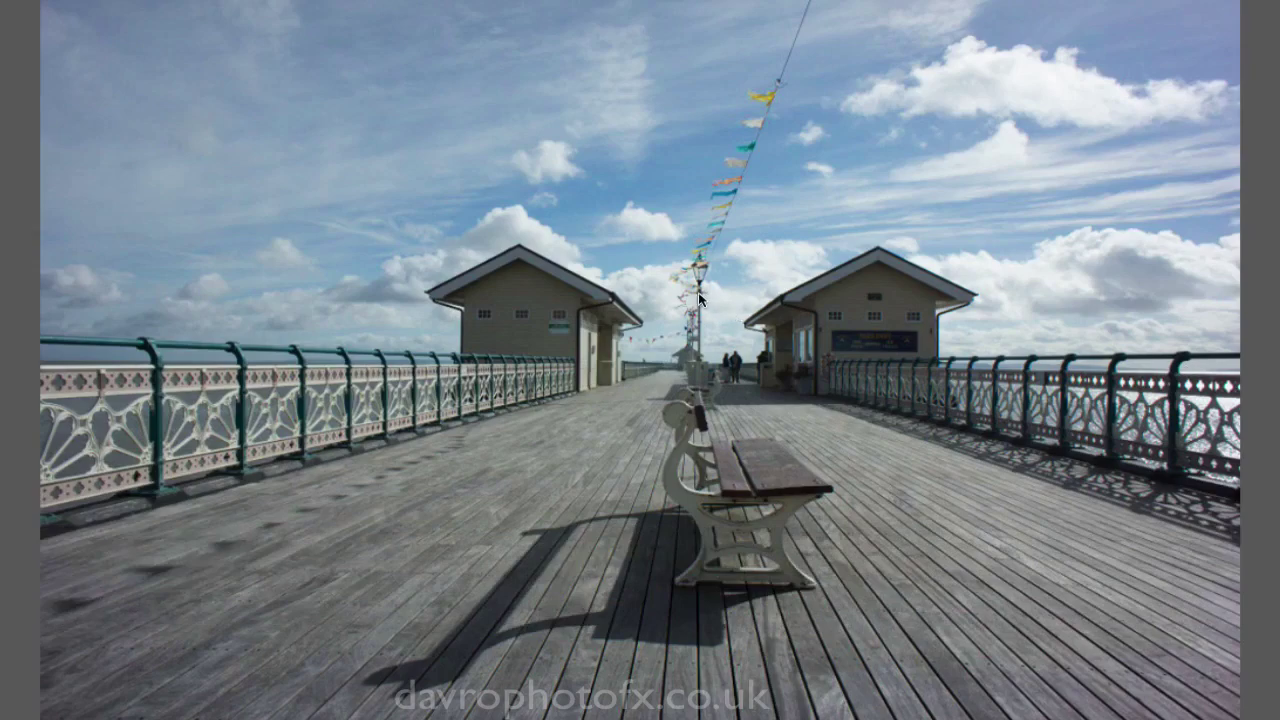
# - Zoom in on the lamp post and bunting in the full-screen photo and pan around it at 100%
pyautogui.scroll(10, 696, 295)
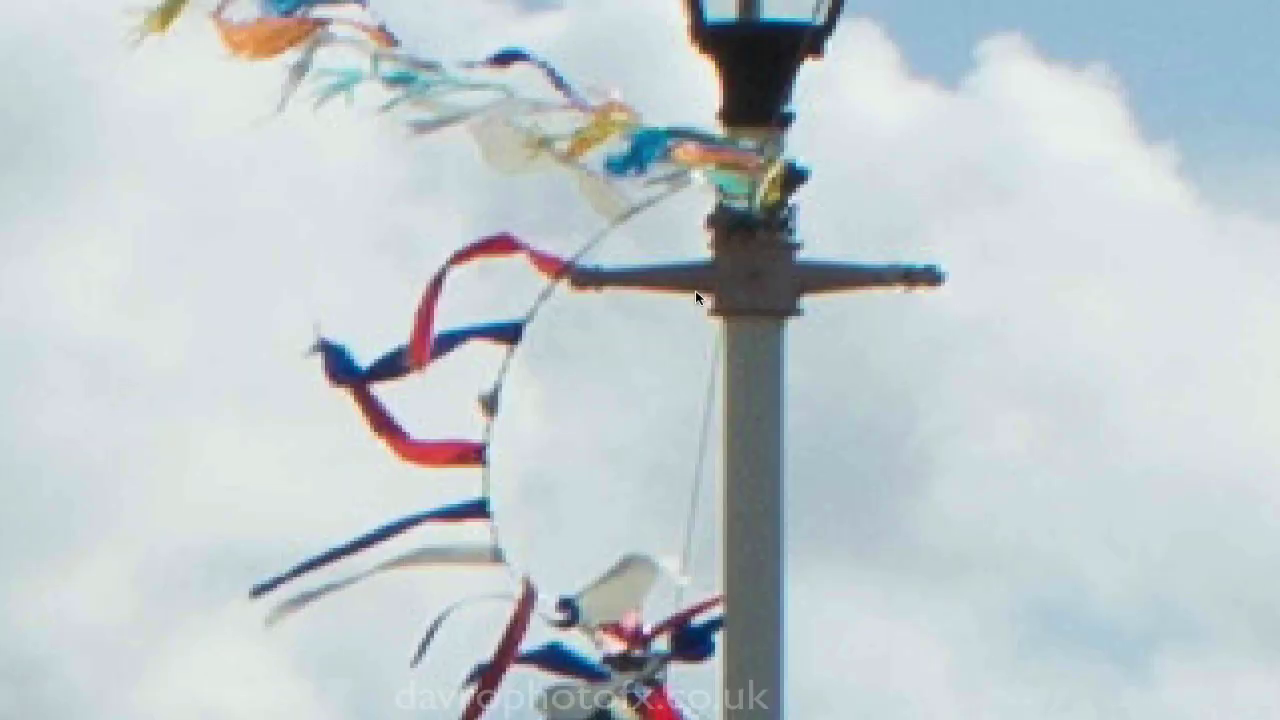
pyautogui.scroll(-5, 693, 318)
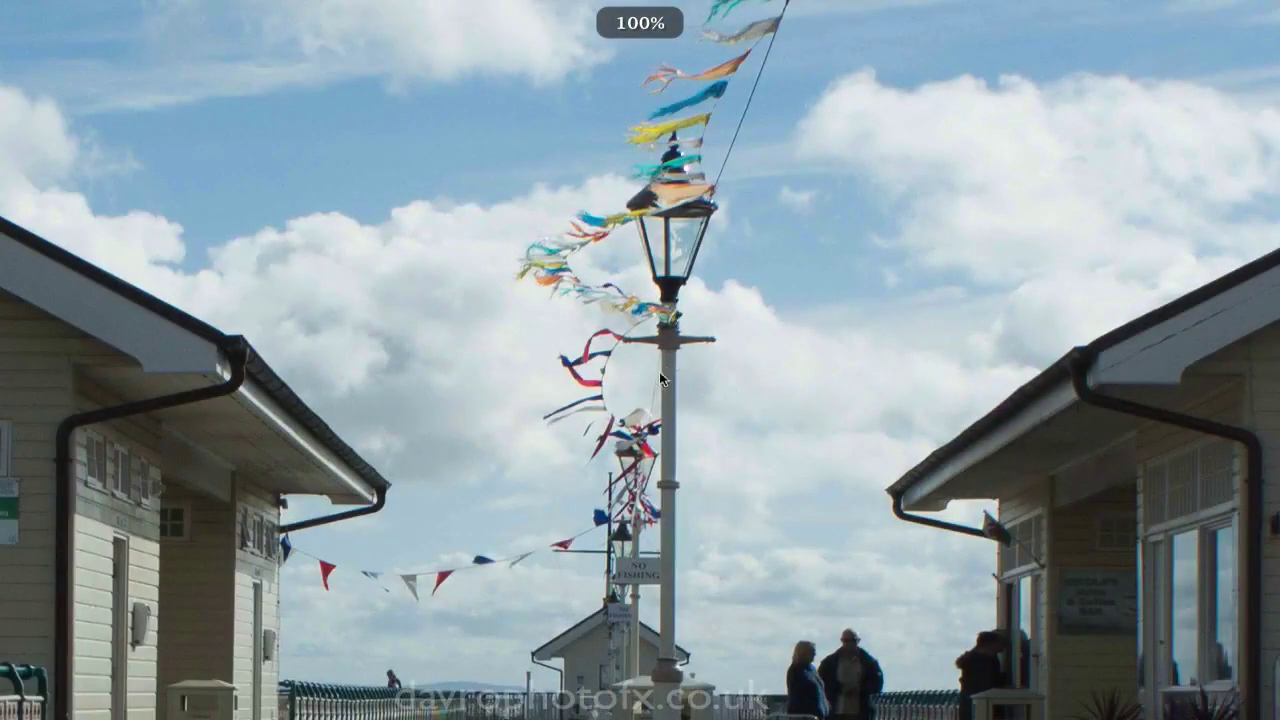
pyautogui.moveTo(640, 400); pyautogui.dragTo(606, 434)
pyautogui.scroll(-3, 604, 414)
pyautogui.scroll(3, 518, 477)
pyautogui.moveTo(650, 492); pyautogui.dragTo(509, 380)
pyautogui.moveTo(649, 429); pyautogui.dragTo(302, 364)
pyautogui.moveTo(488, 476); pyautogui.dragTo(997, 591)
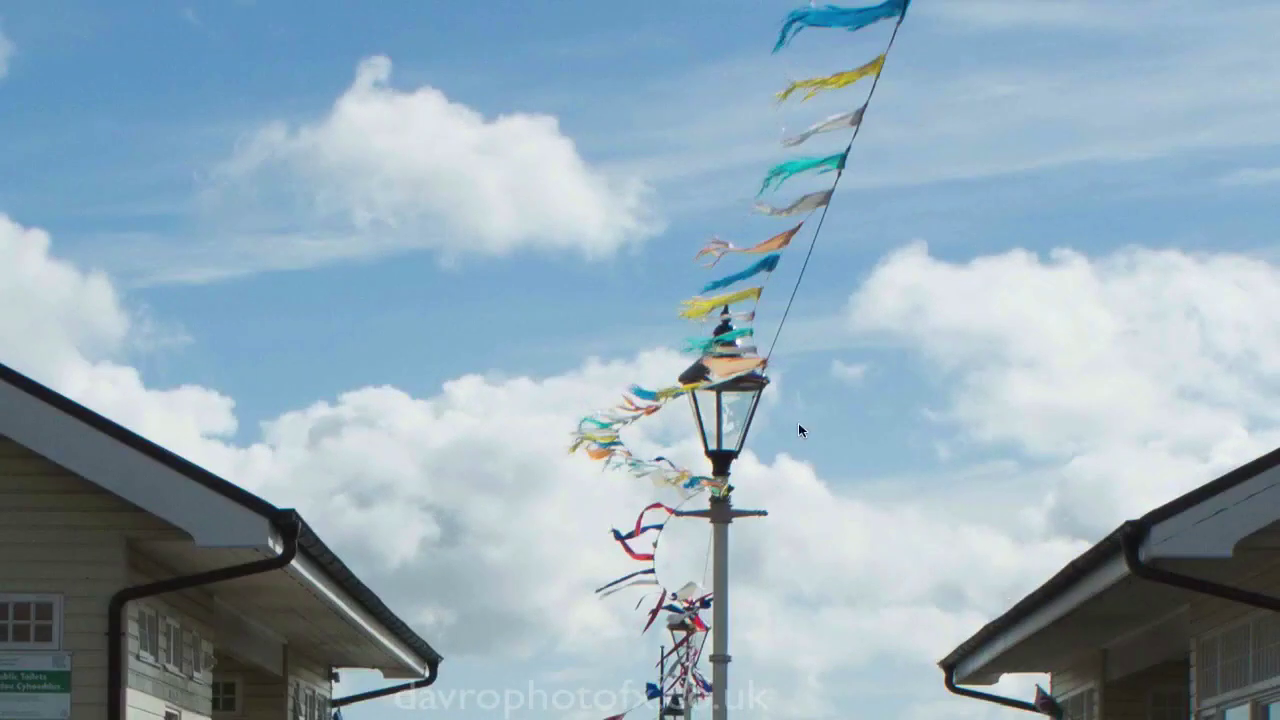
# - Magnify the lamp's lantern up to 800%, zoom back out to the whole photo and return to the thumbnails
pyautogui.scroll(2, 798, 430)
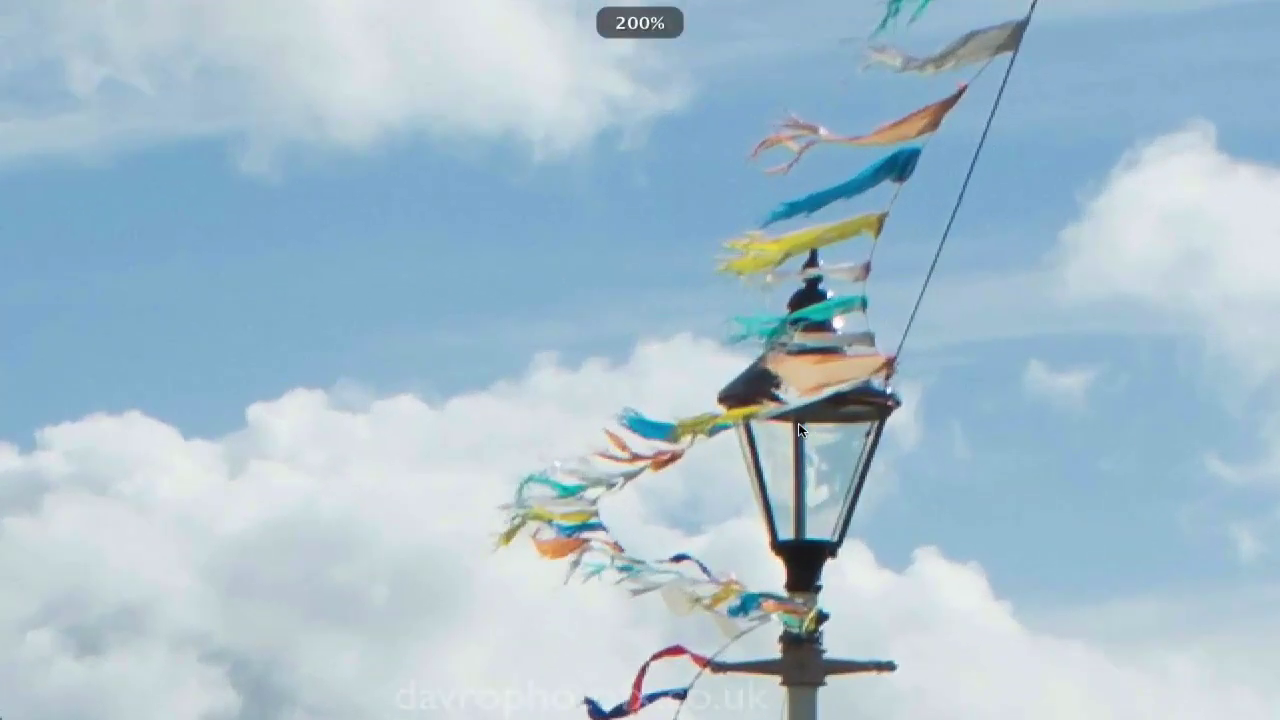
pyautogui.scroll(2, 798, 430)
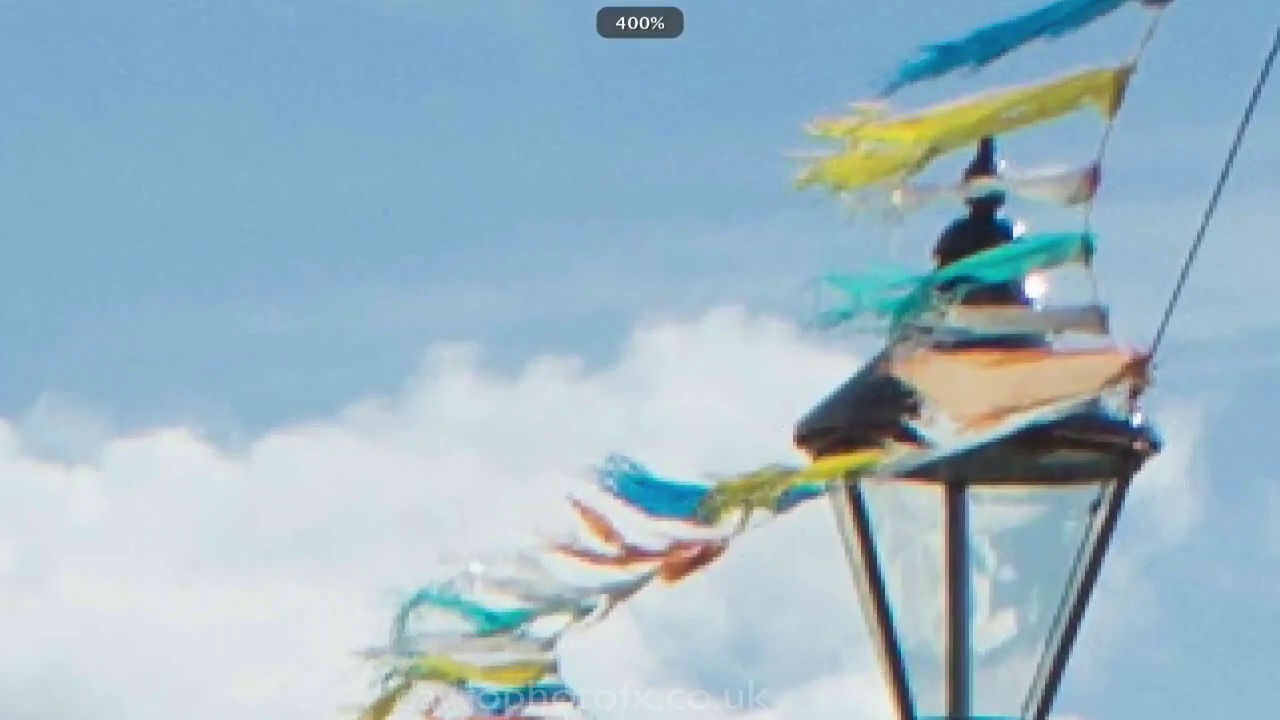
pyautogui.scroll(2, 640, 360)
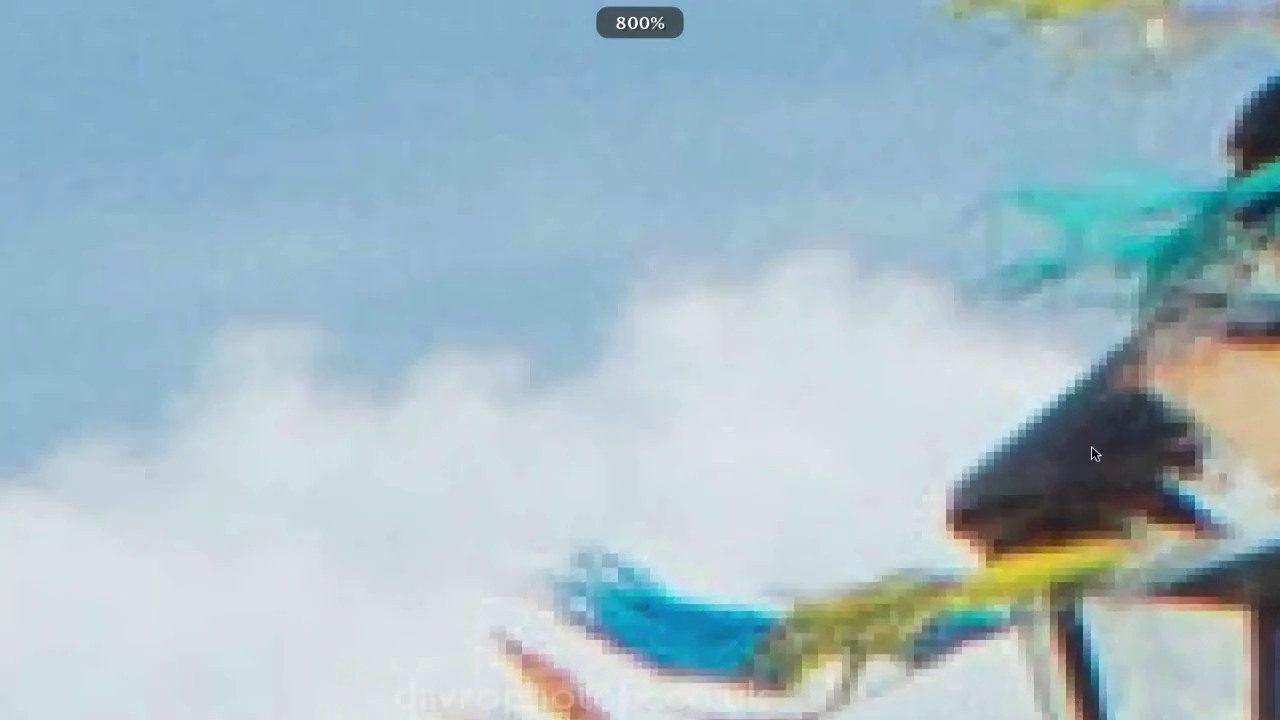
pyautogui.moveTo(1106, 431); pyautogui.dragTo(782, 406)
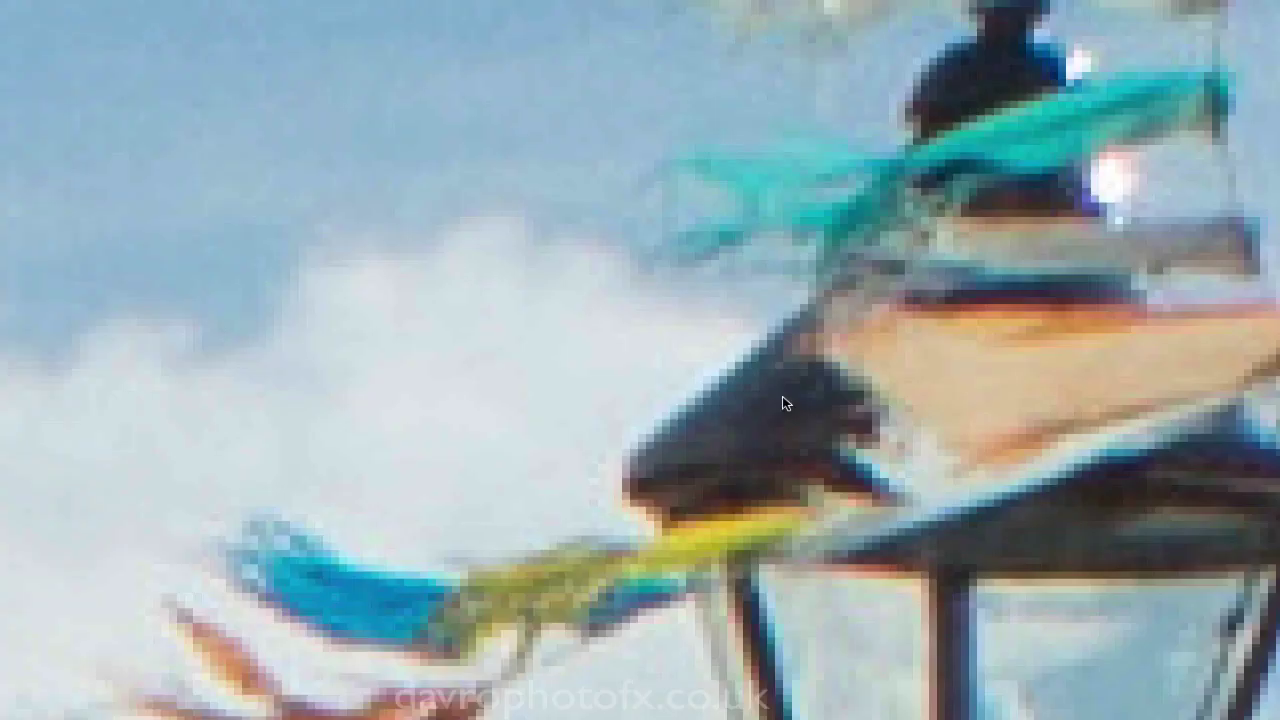
pyautogui.scroll(1, 842, 378)
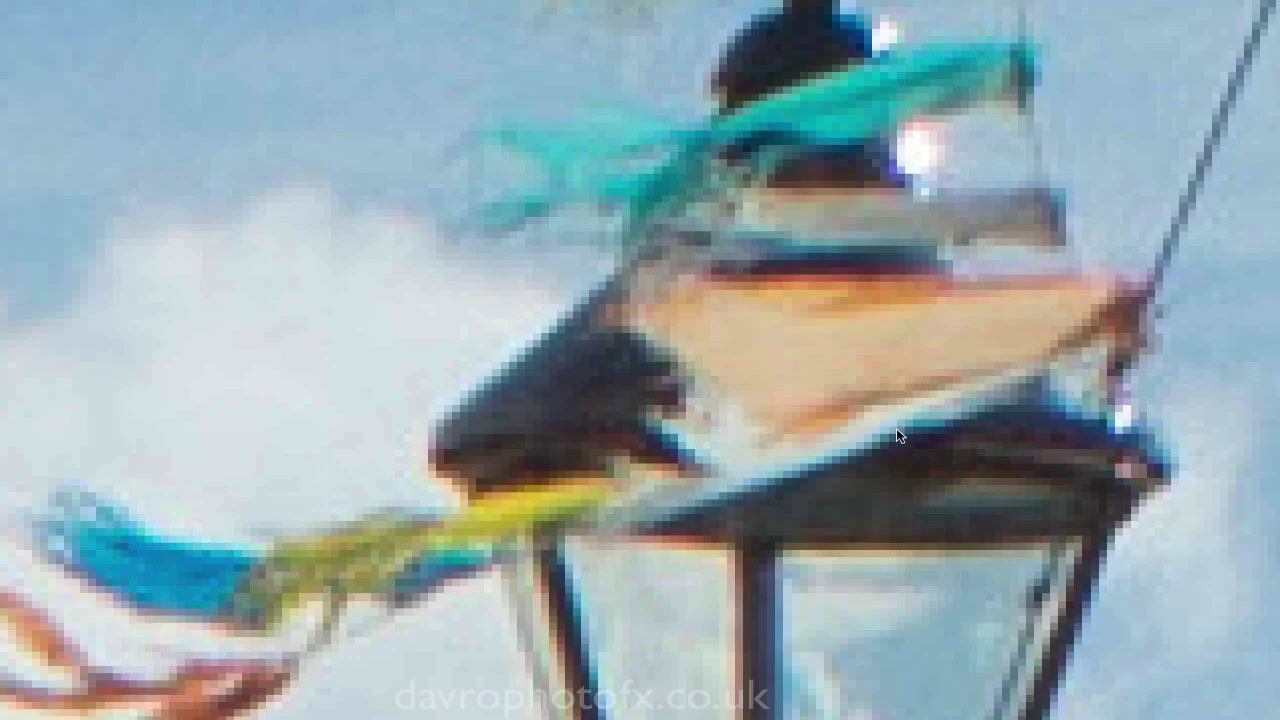
pyautogui.scroll(-2, 896, 436)
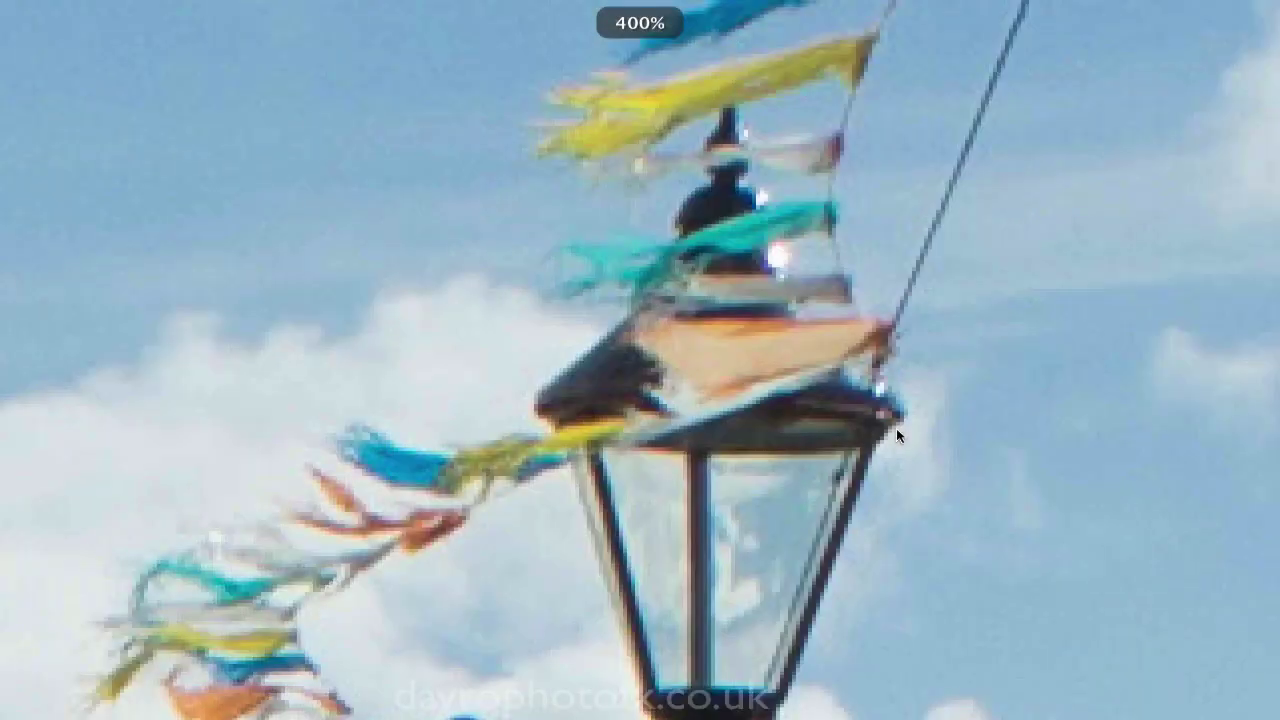
pyautogui.scroll(-1, 896, 436)
pyautogui.scroll(-2, 896, 436)
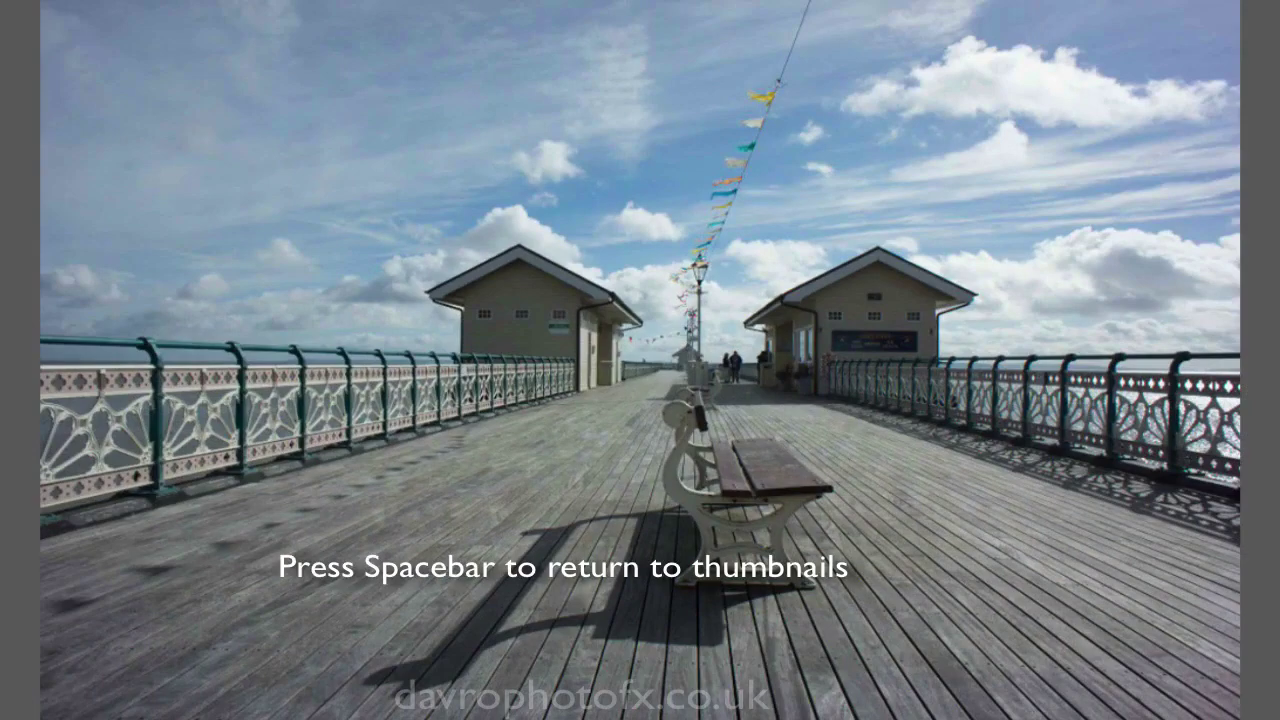
pyautogui.press('space')
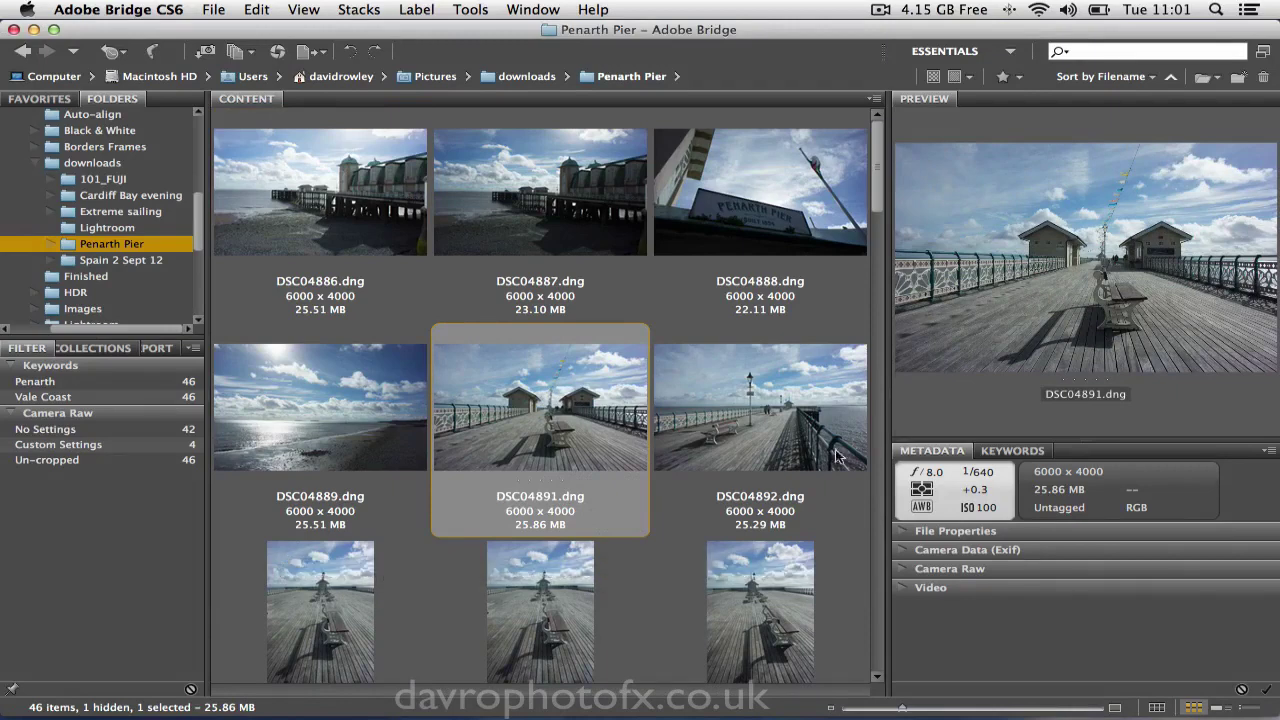
# - Select DSC04889.dng, DSC04891.dng, DSC04892.dng and DSC04893.dng together for comparison in the preview
pyautogui.click(343, 386)
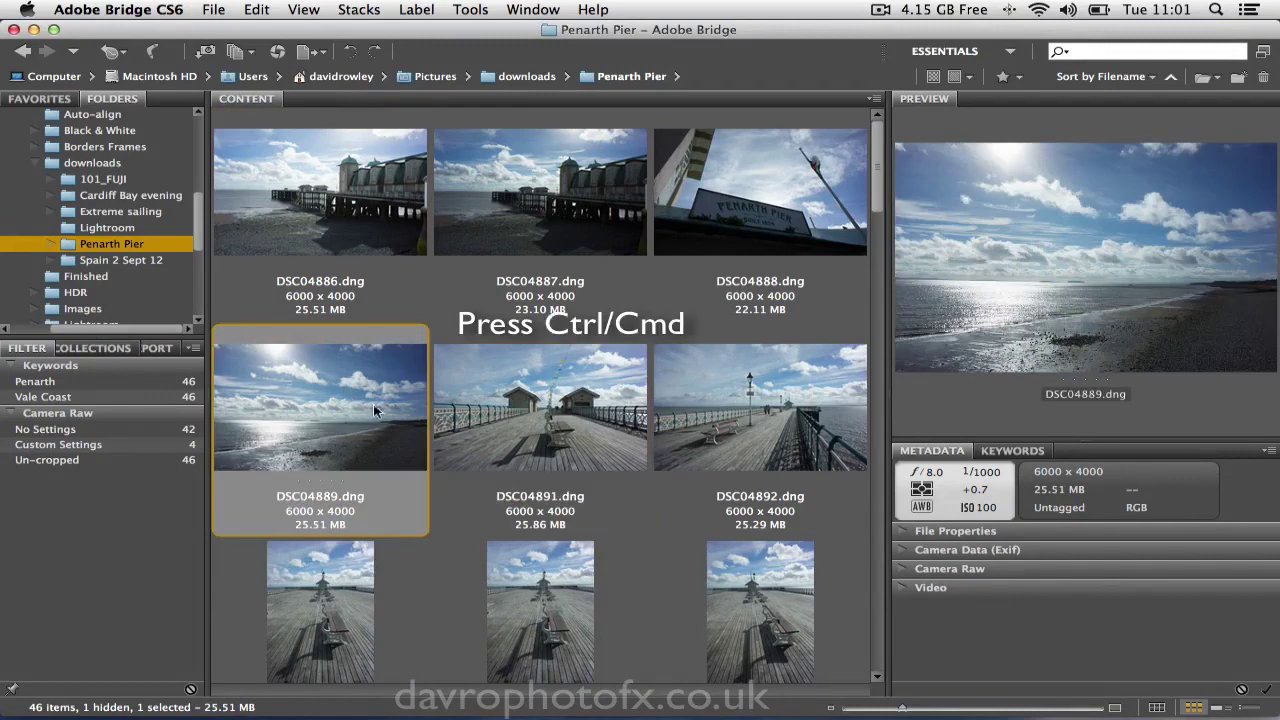
pyautogui.keyDown('super'); pyautogui.click(565, 412); pyautogui.keyUp('super')
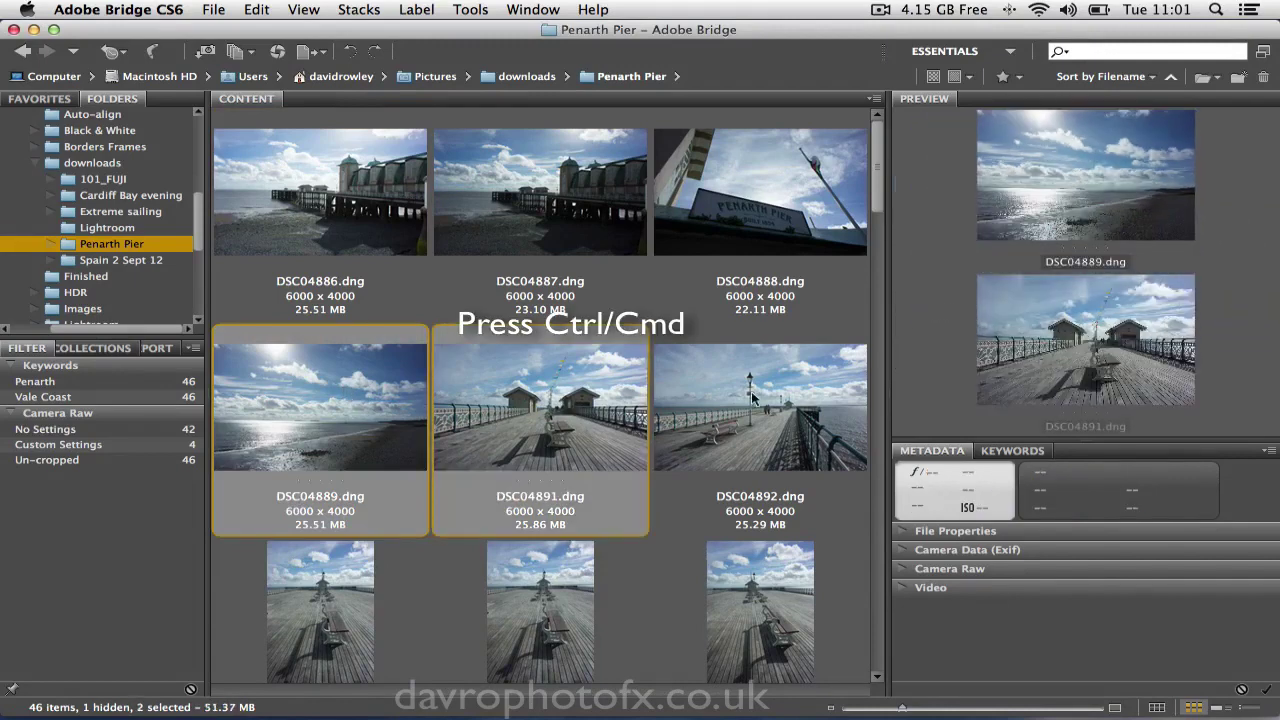
pyautogui.keyDown('super'); pyautogui.click(759, 400); pyautogui.keyUp('super')
pyautogui.keyDown('super'); pyautogui.click(334, 572); pyautogui.keyUp('super')
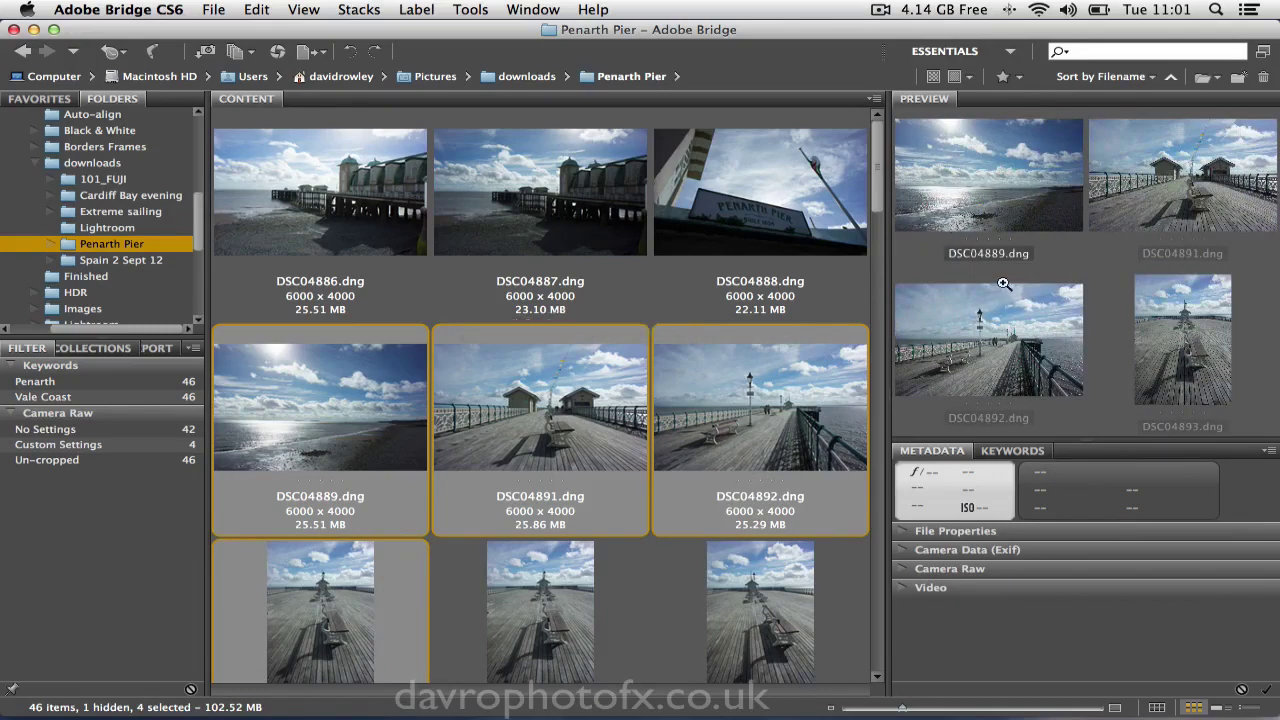
# - View the four selected photos full screen, browsing from DSC04889.dng through to DSC04893.dng
pyautogui.press('space')
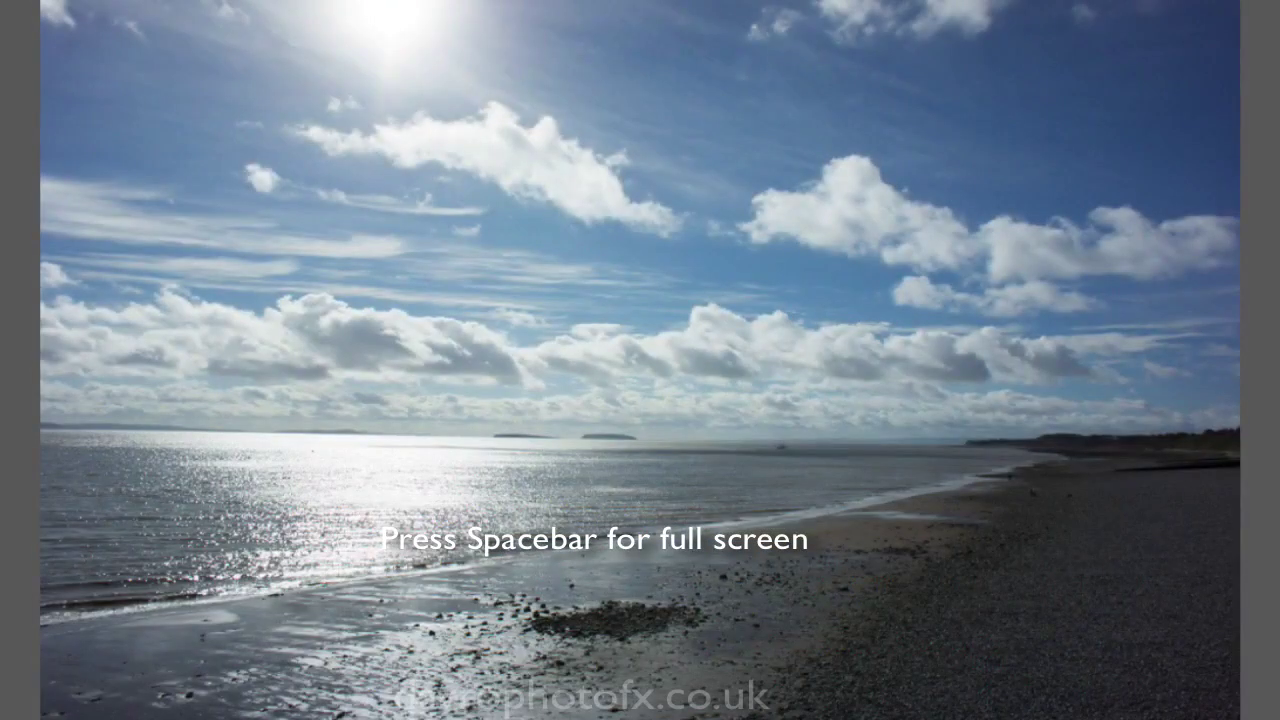
pyautogui.press('Right')
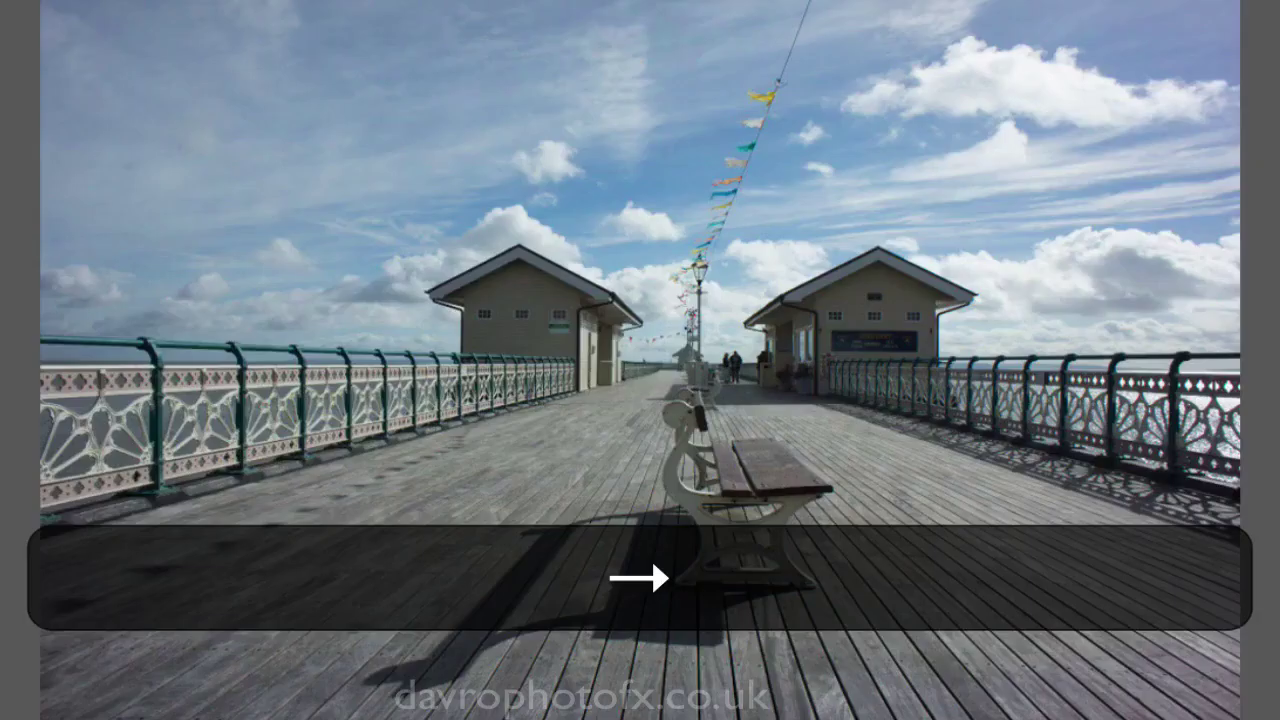
pyautogui.press('Right')
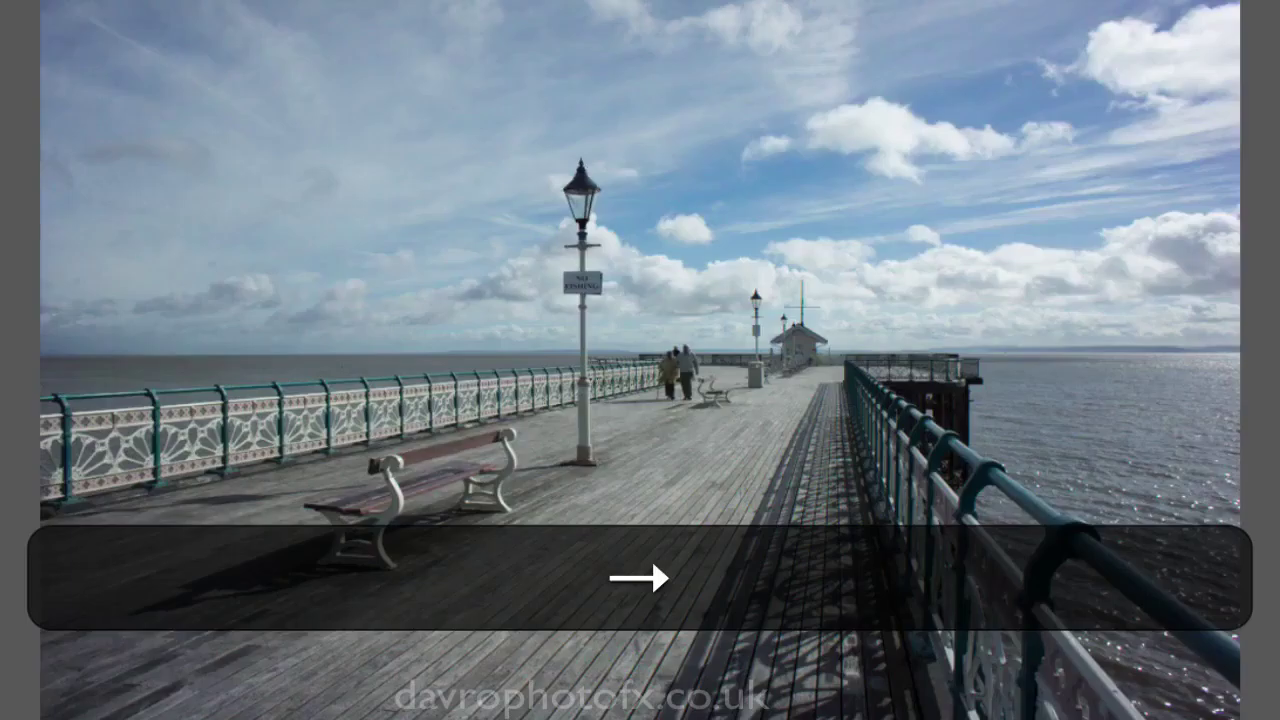
pyautogui.press('Right')
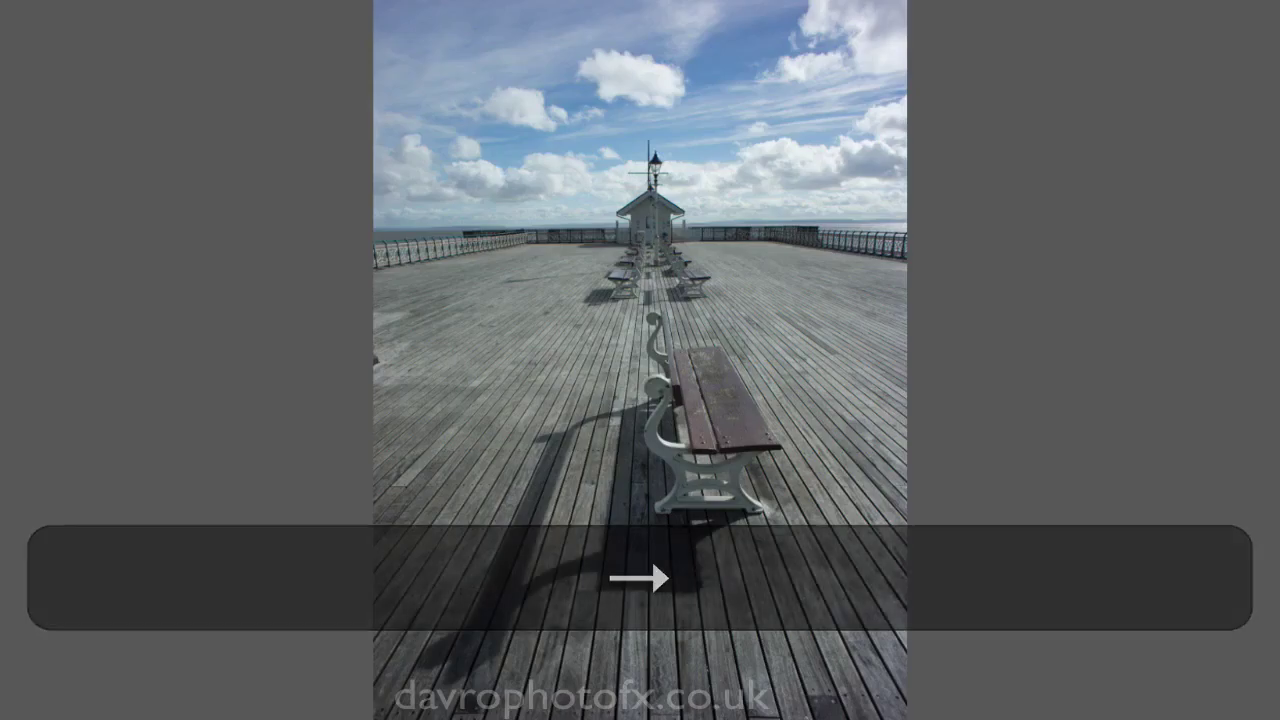
# - Cycle repeatedly through the four selected photos in full-screen view to compare the pier and beach shots
pyautogui.press('Right')
pyautogui.press('Right')
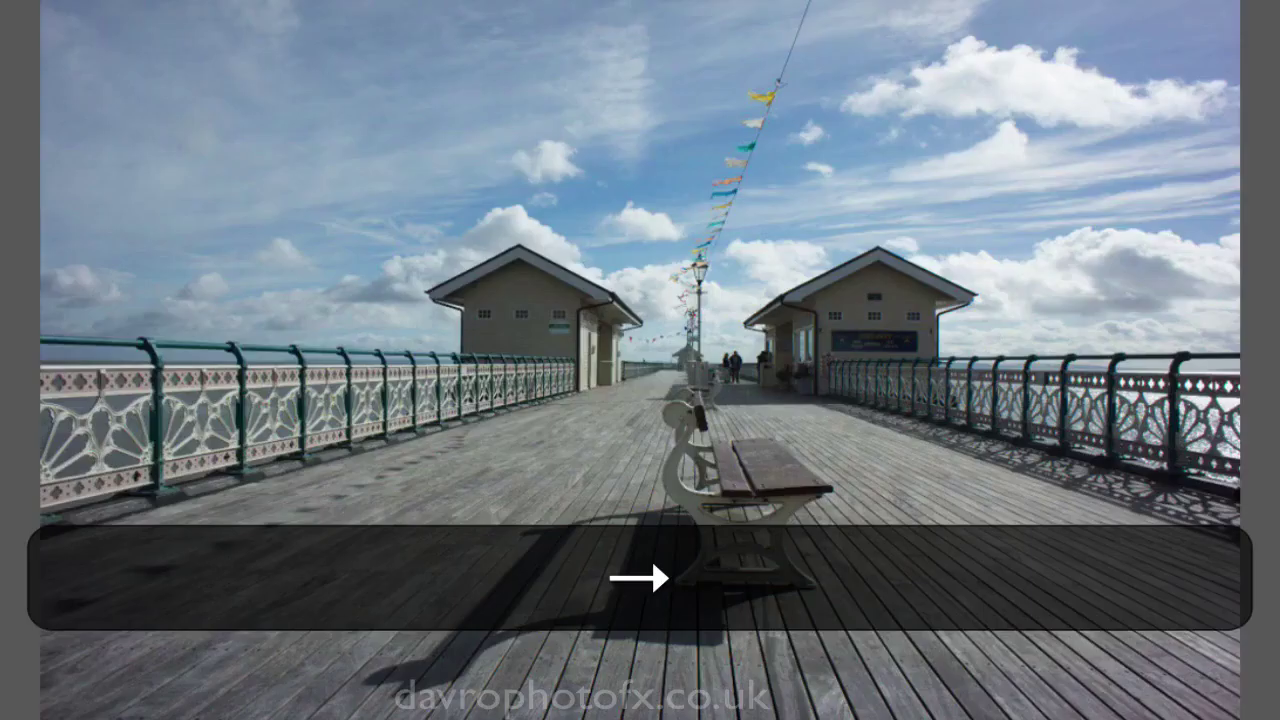
pyautogui.press('Right')
pyautogui.press('Right')
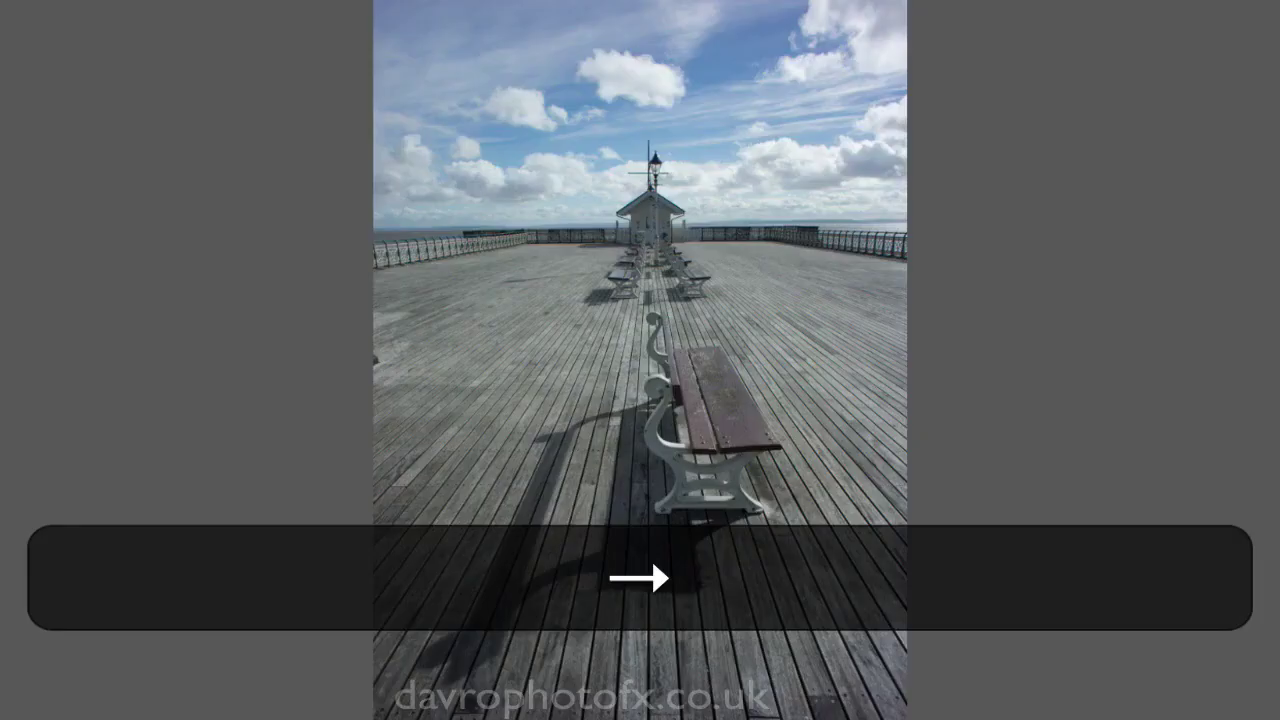
pyautogui.press('Right')
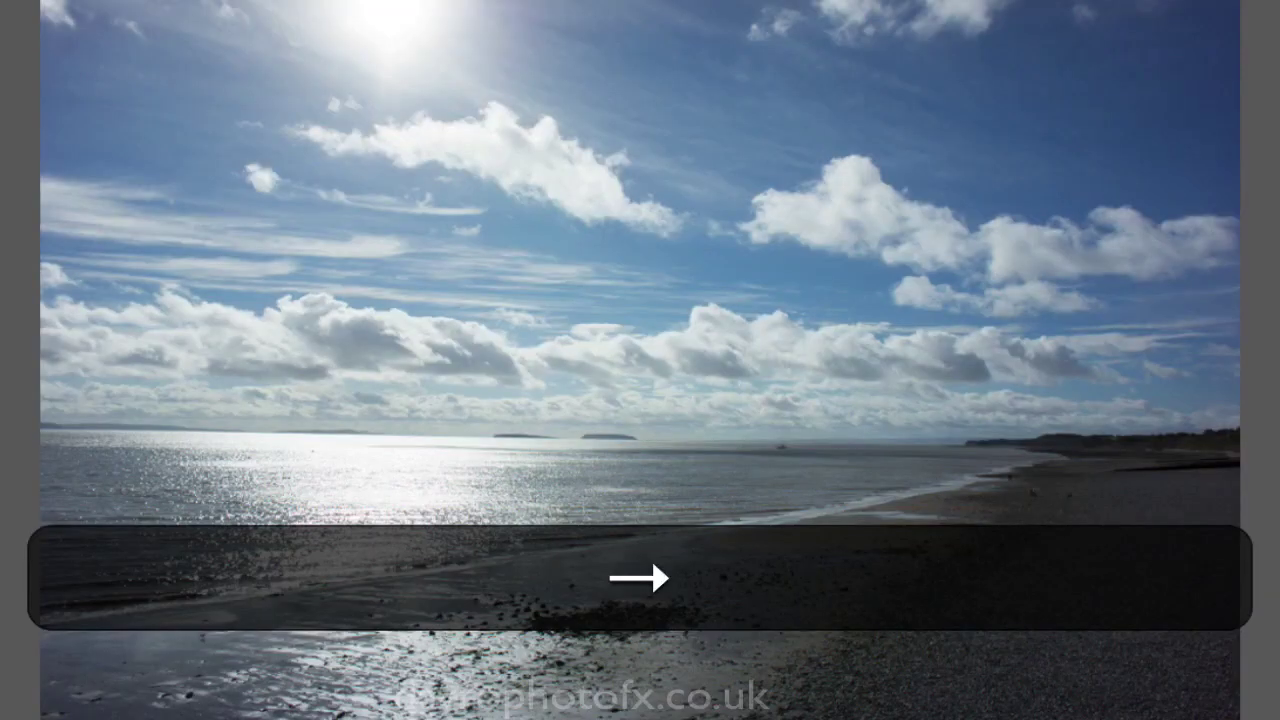
pyautogui.press('Right')
pyautogui.press('Right')
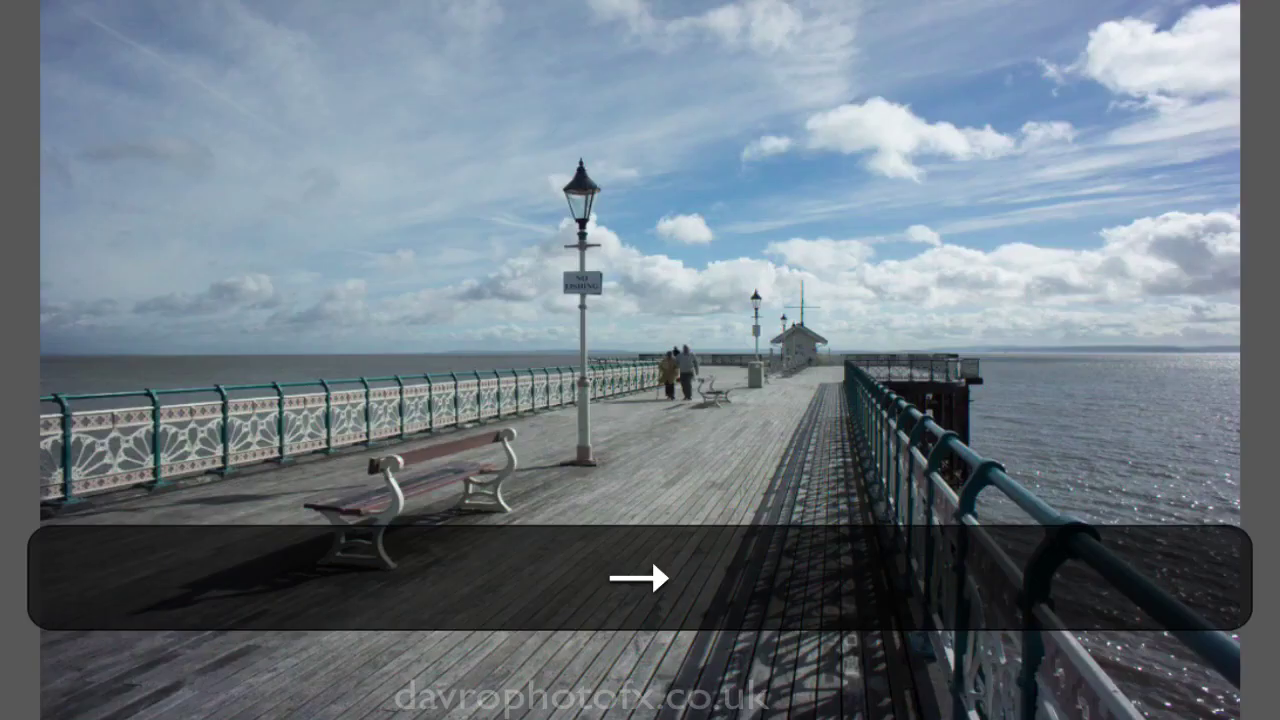
# - Zoom in on the full-screen lamp post, compare the other selected photos magnified, pan across the beach photo's clouds, and return to the thumbnails
pyautogui.scroll(4, 571, 183)
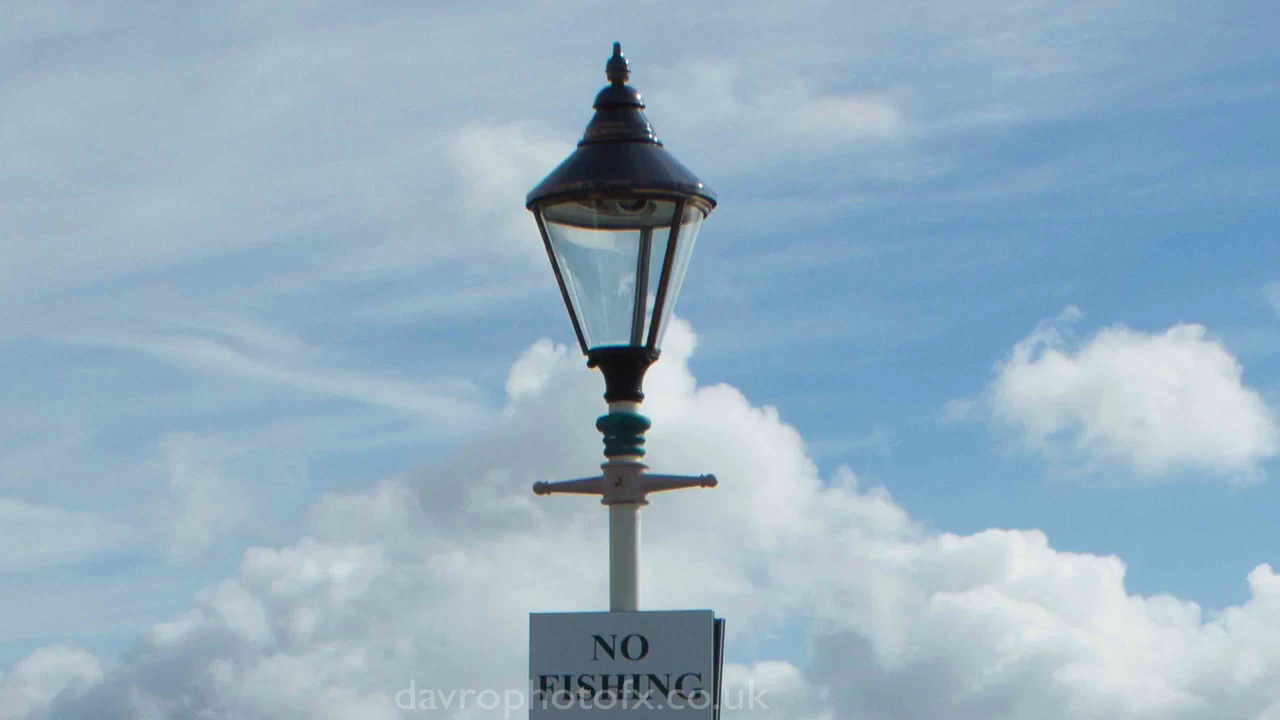
pyautogui.press('Right')
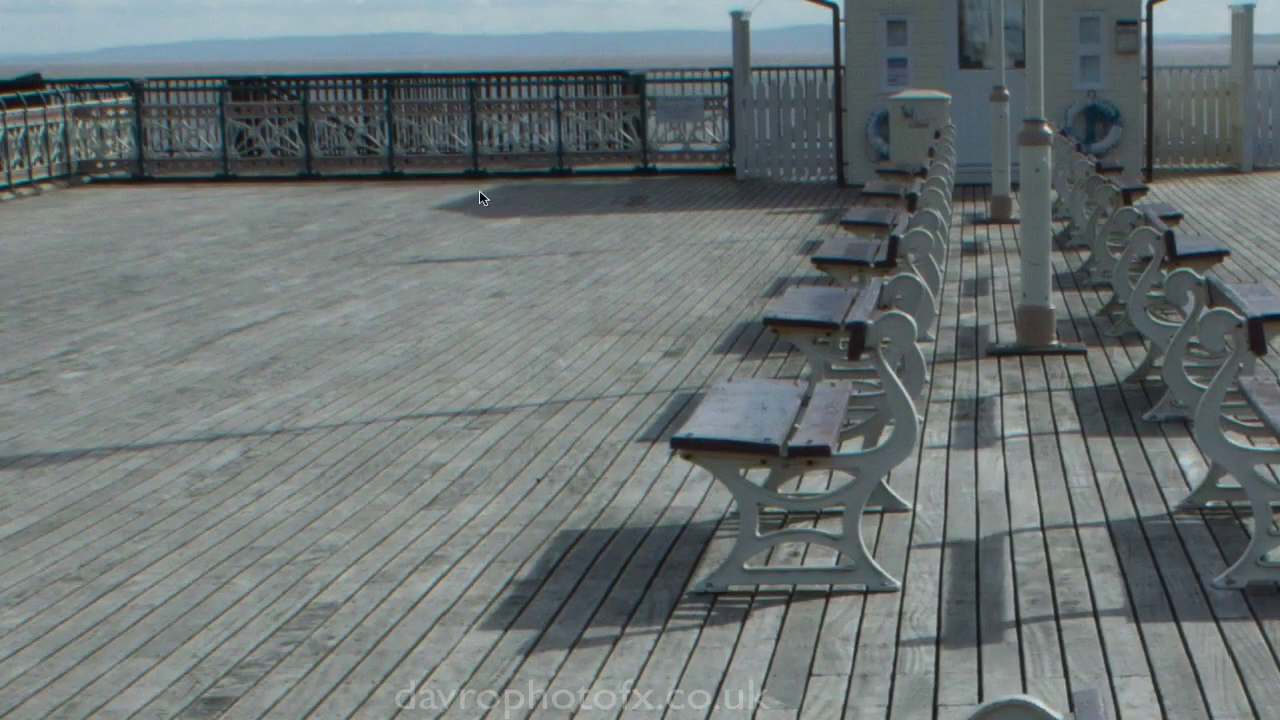
pyautogui.press('Right')
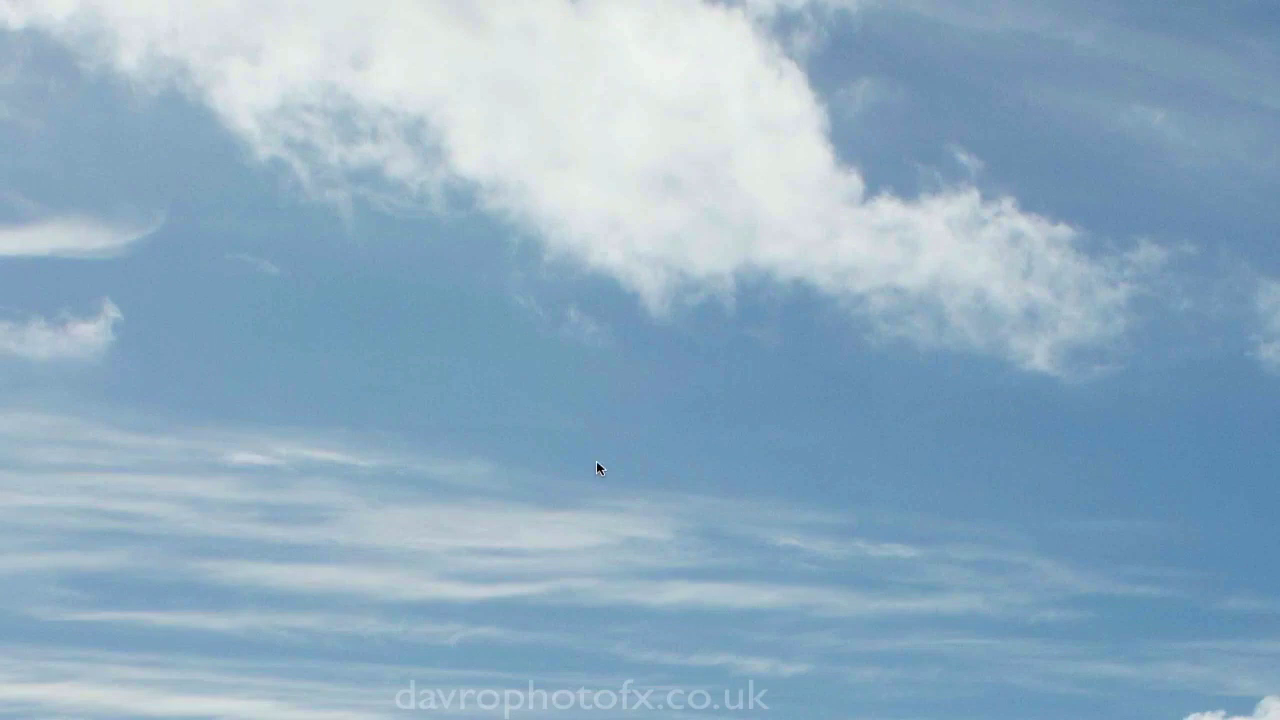
pyautogui.moveTo(589, 583); pyautogui.dragTo(615, 190)
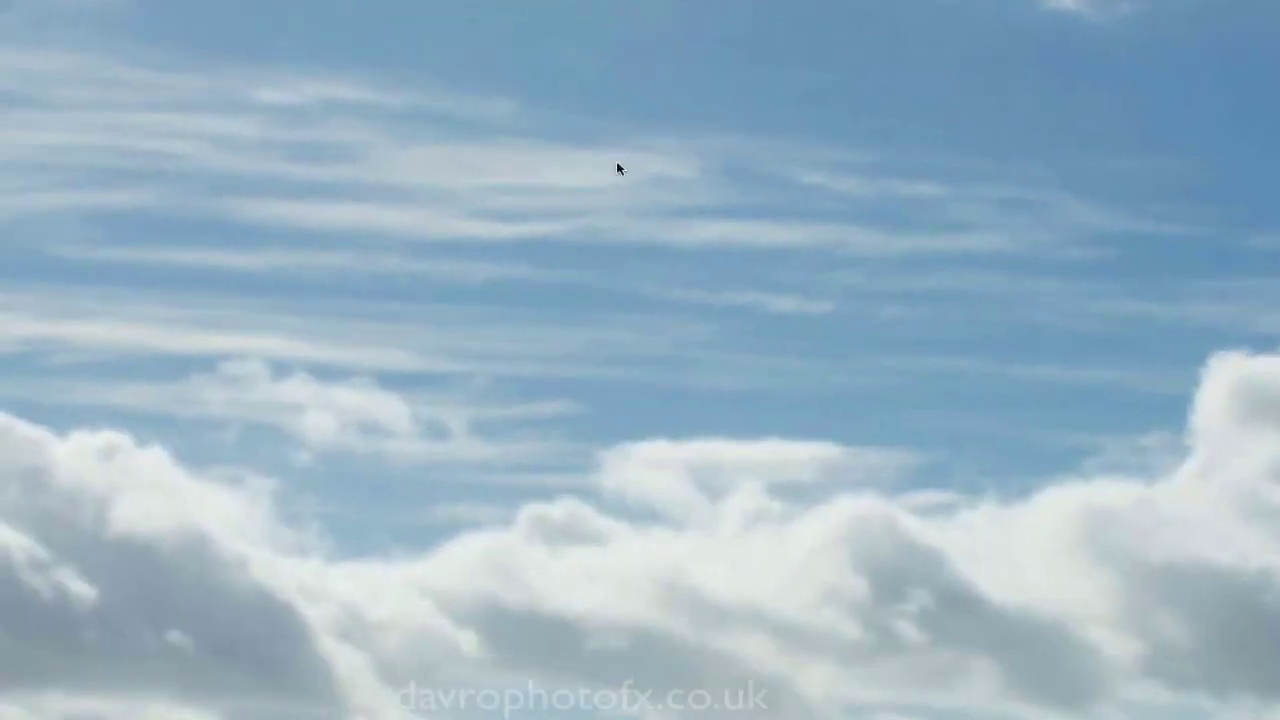
pyautogui.moveTo(623, 474); pyautogui.dragTo(633, 251)
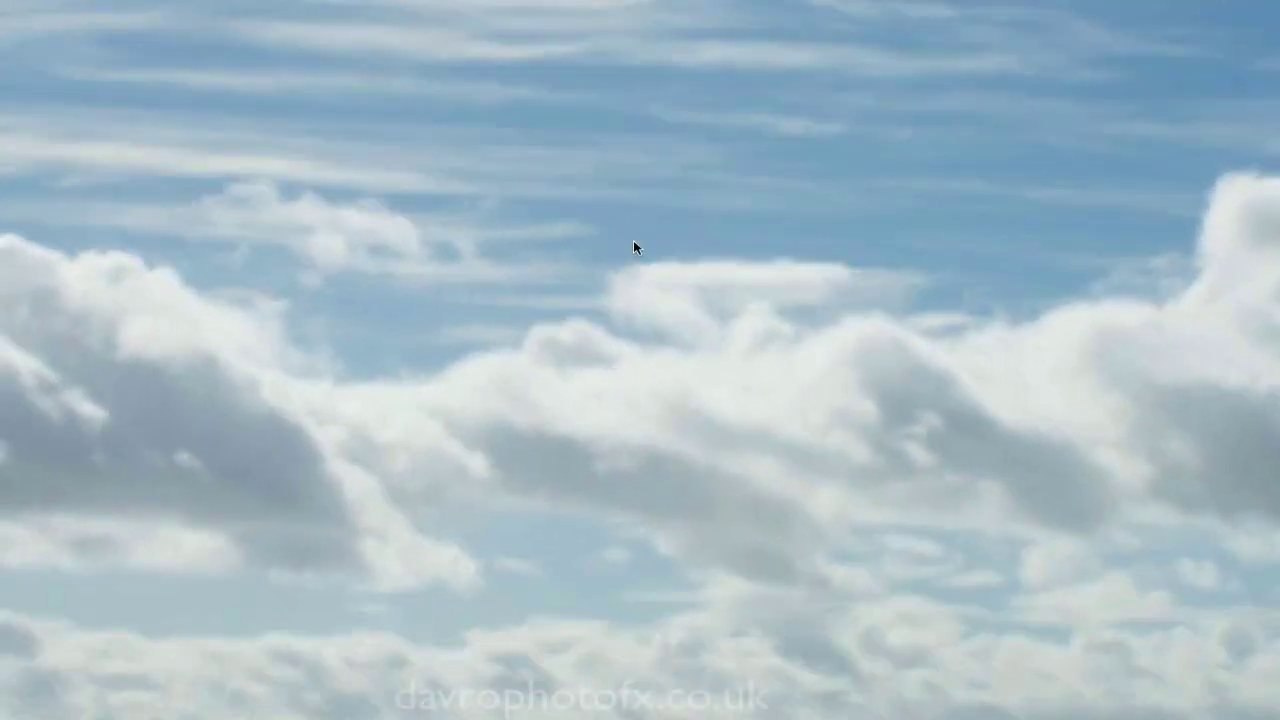
pyautogui.moveTo(592, 477); pyautogui.dragTo(622, 100)
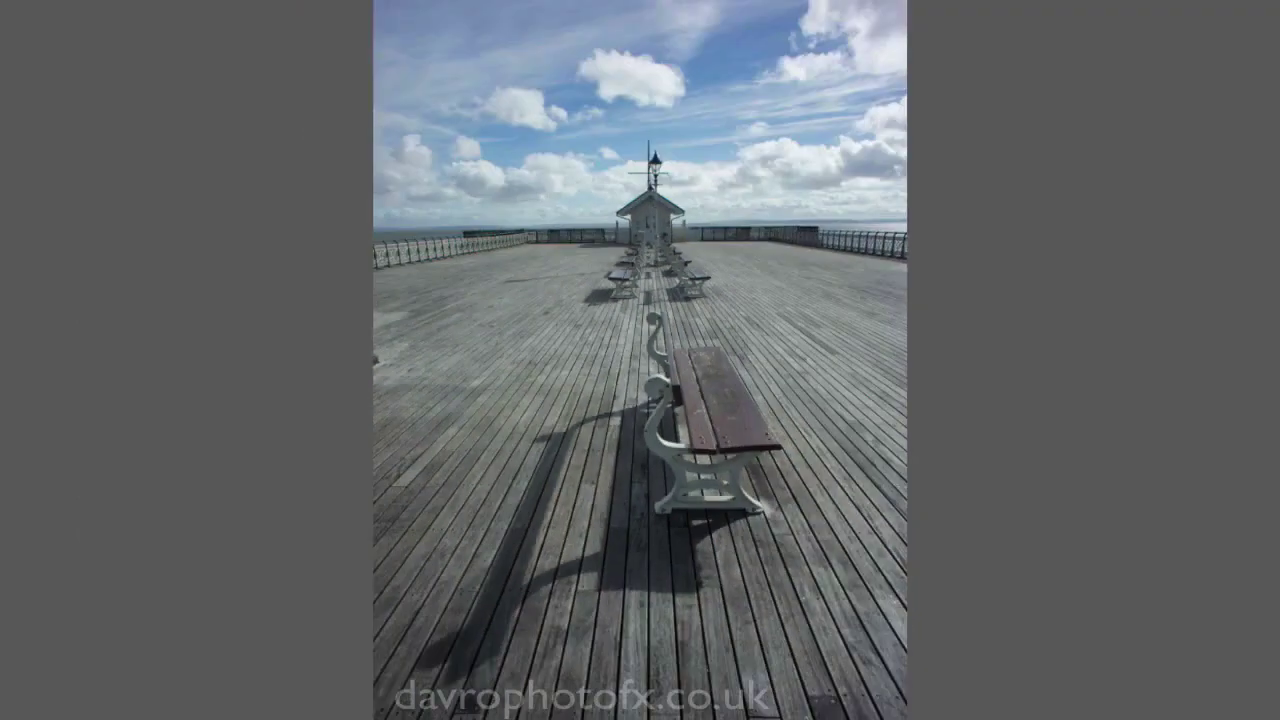
pyautogui.press('space')
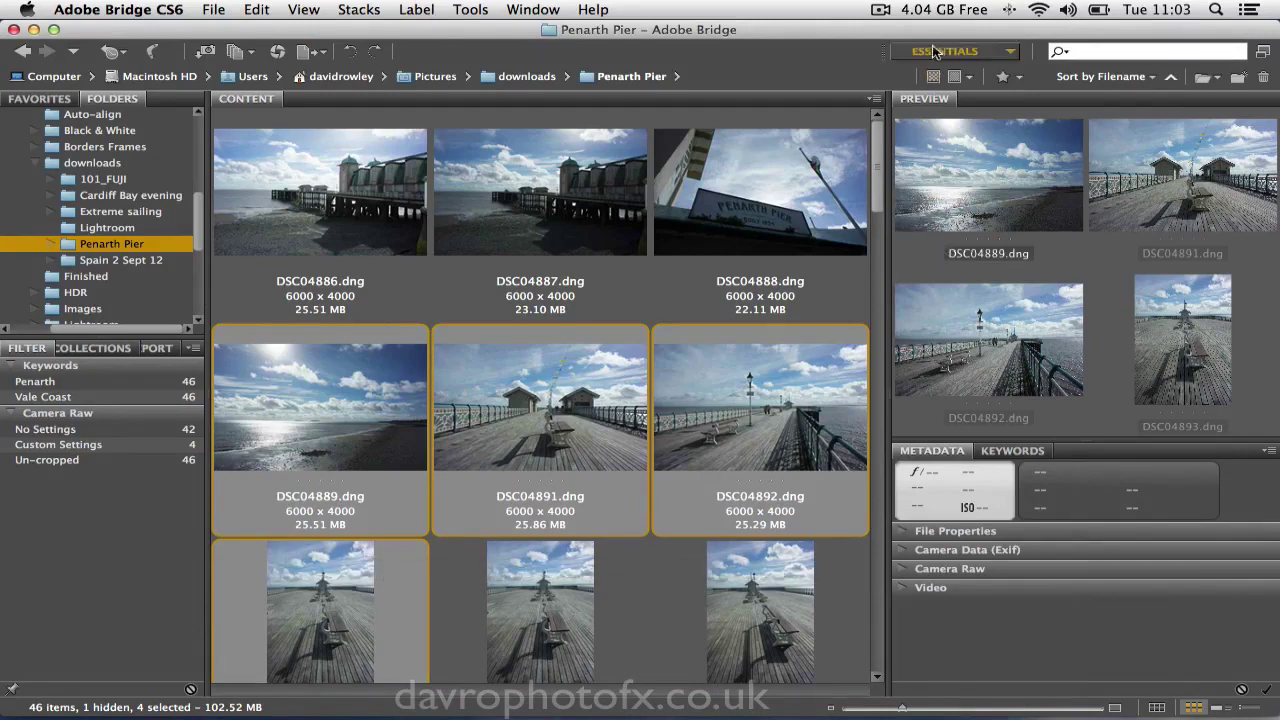
# - Select only DSC04888.dng and switch to the Light Table workspace
pyautogui.click(770, 248)
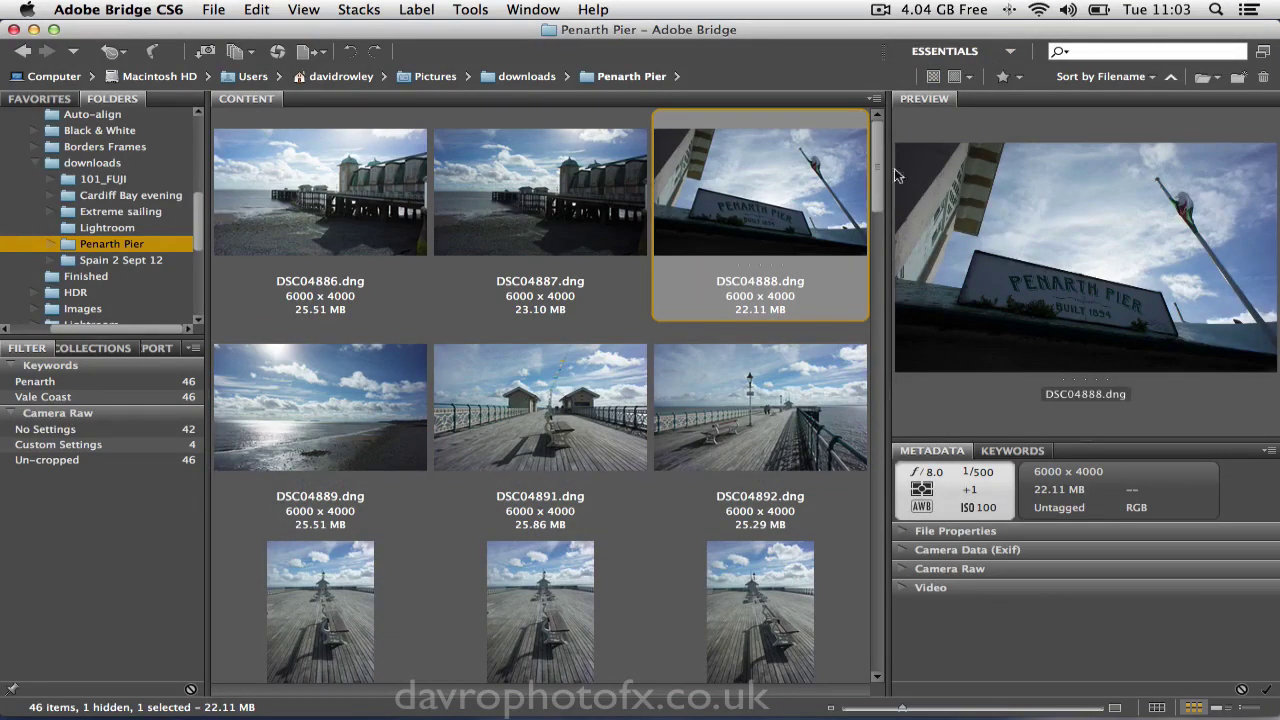
pyautogui.click(962, 51)
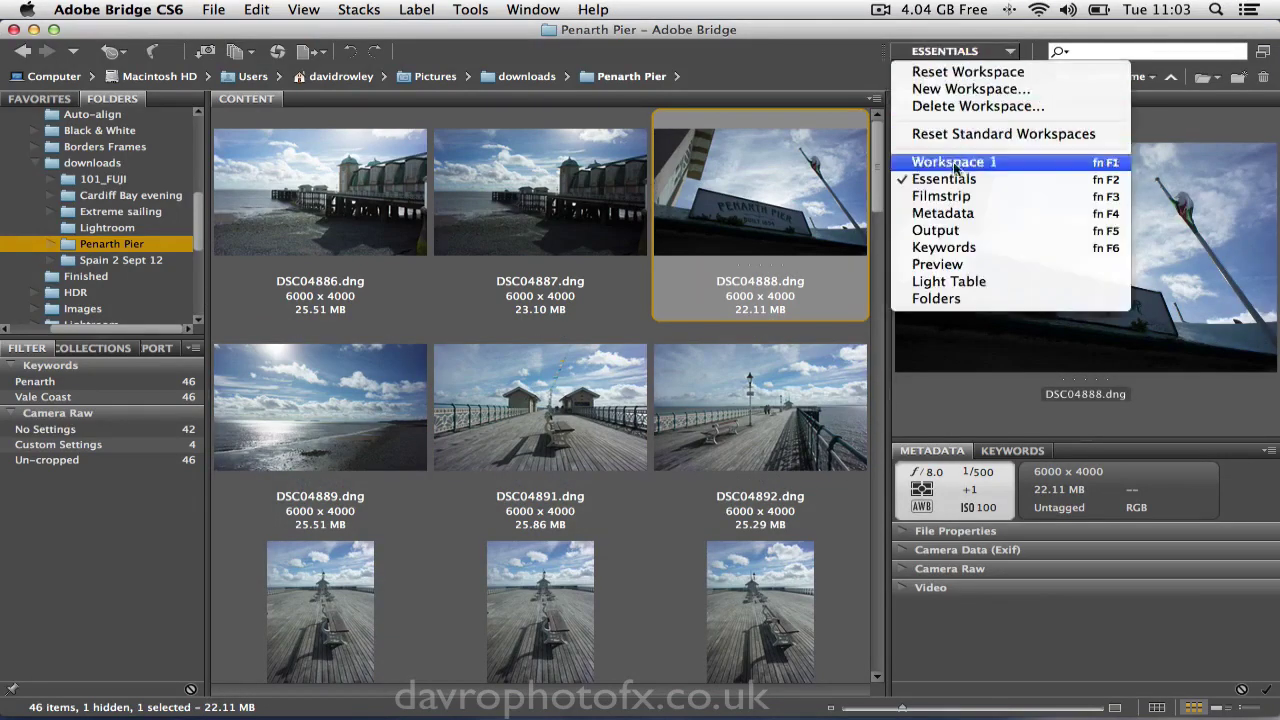
pyautogui.click(945, 282)
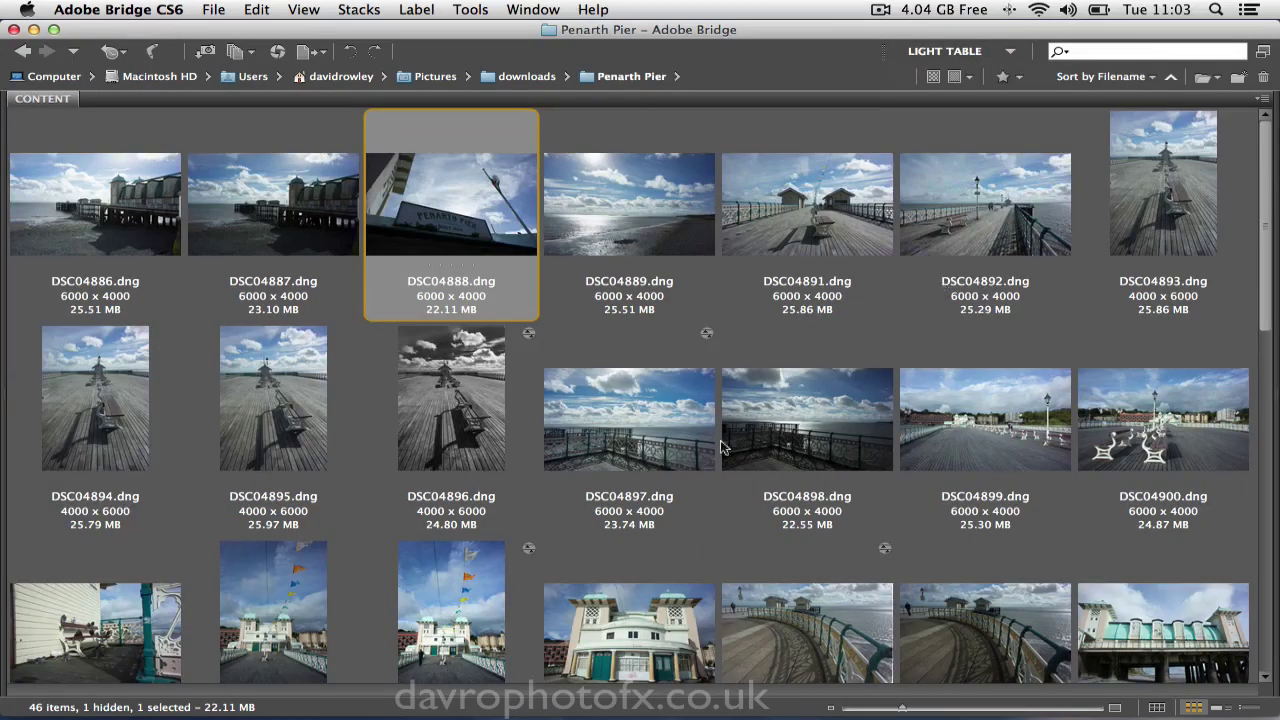
# - Select DSC04902.dng and DSC04903.dng together and move them between DSC04895.dng and DSC04896.dng
pyautogui.click(448, 592)
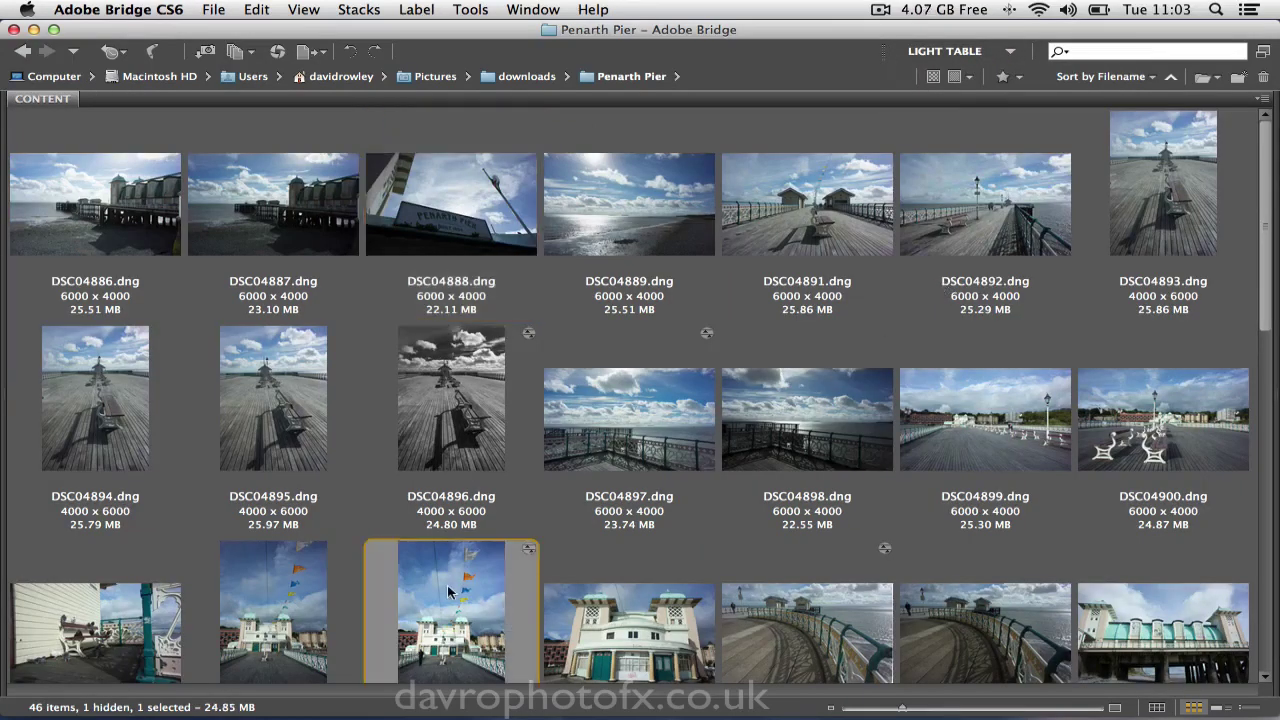
pyautogui.keyDown('super'); pyautogui.click(275, 596); pyautogui.keyUp('super')
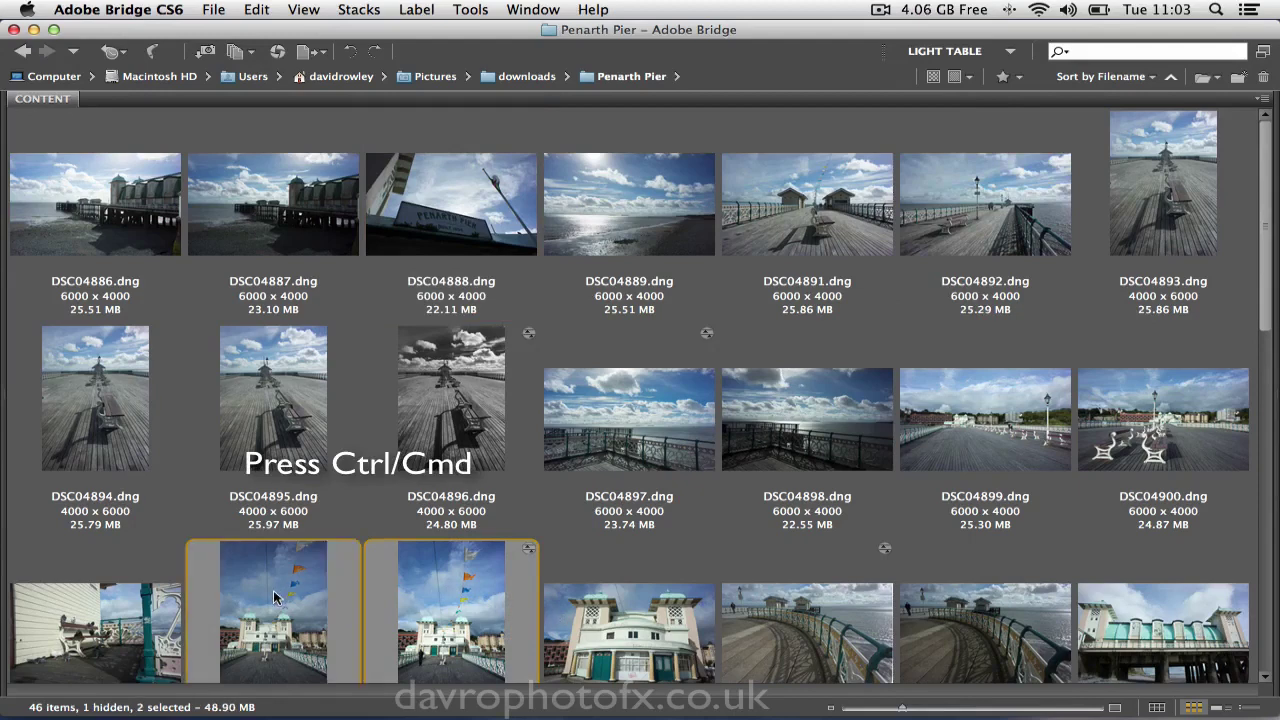
pyautogui.moveTo(278, 622); pyautogui.dragTo(375, 428)
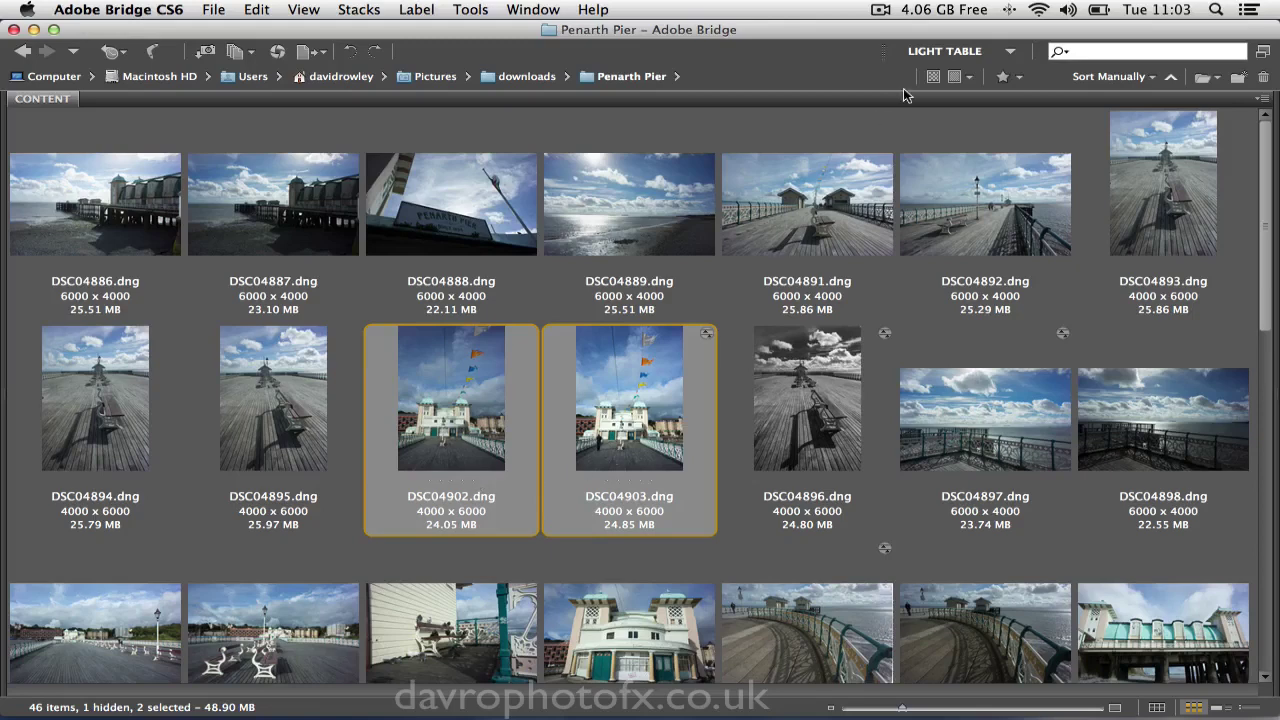
# - Switch to the Filmstrip workspace and add DSC04895.dng and DSC04894.dng to the selection for a four-photo preview
pyautogui.click(1007, 51)
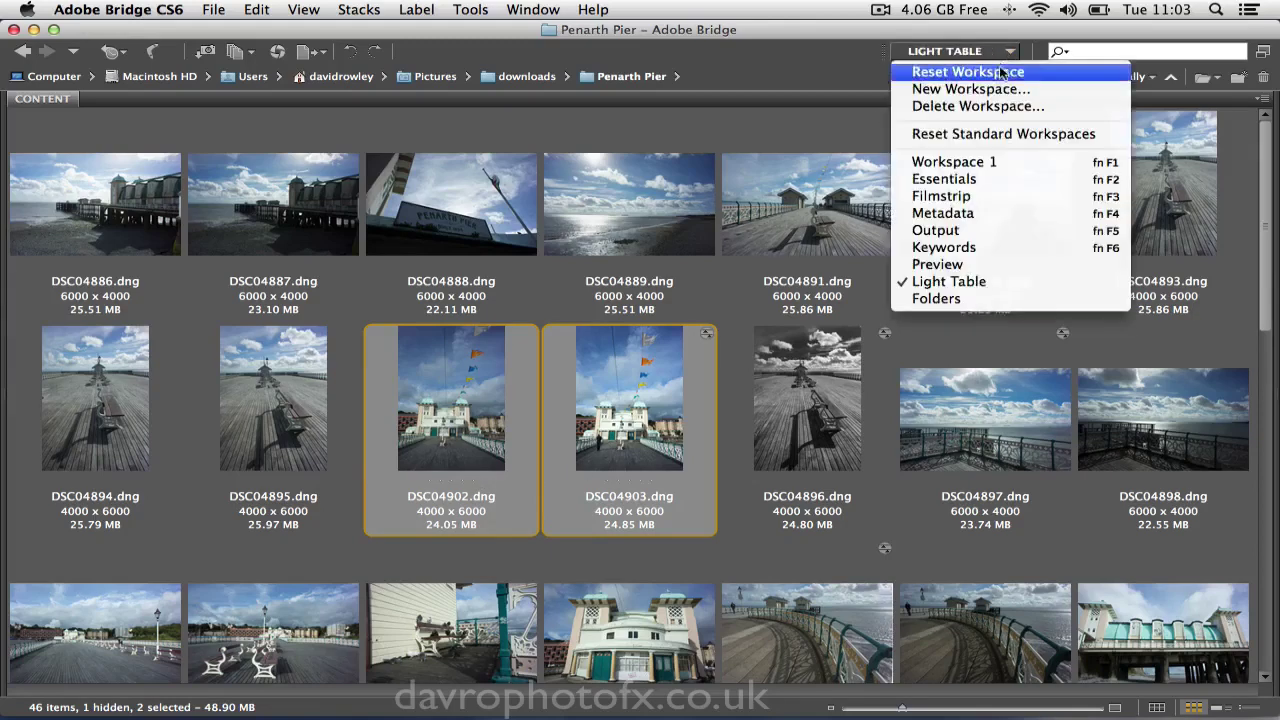
pyautogui.click(986, 198)
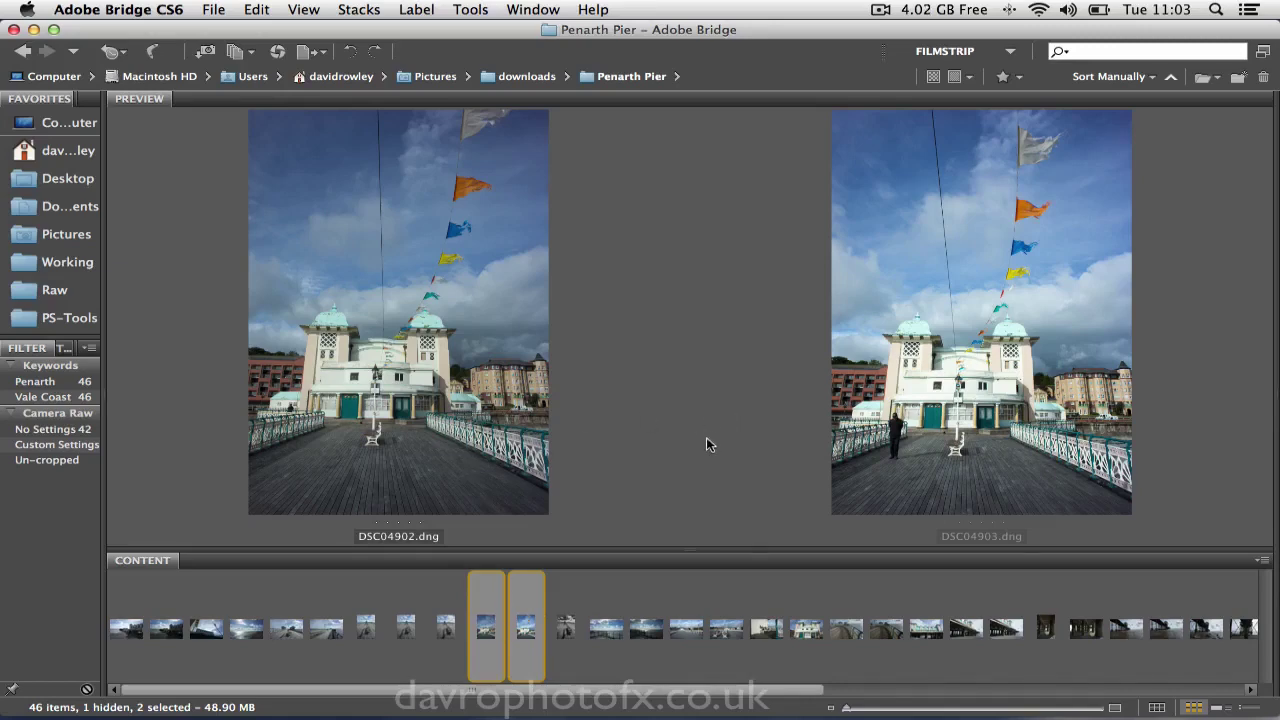
pyautogui.keyDown('super'); pyautogui.click(446, 625); pyautogui.keyUp('super')
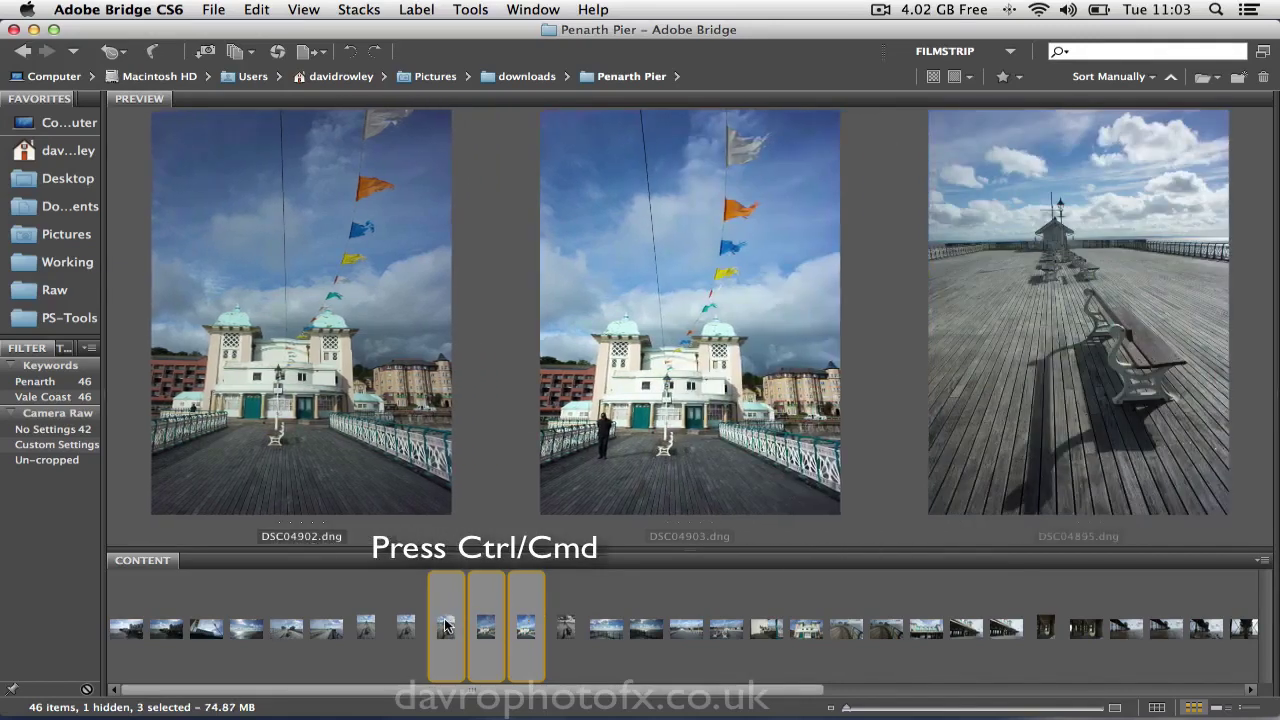
pyautogui.keyDown('super'); pyautogui.click(406, 628); pyautogui.keyUp('super')
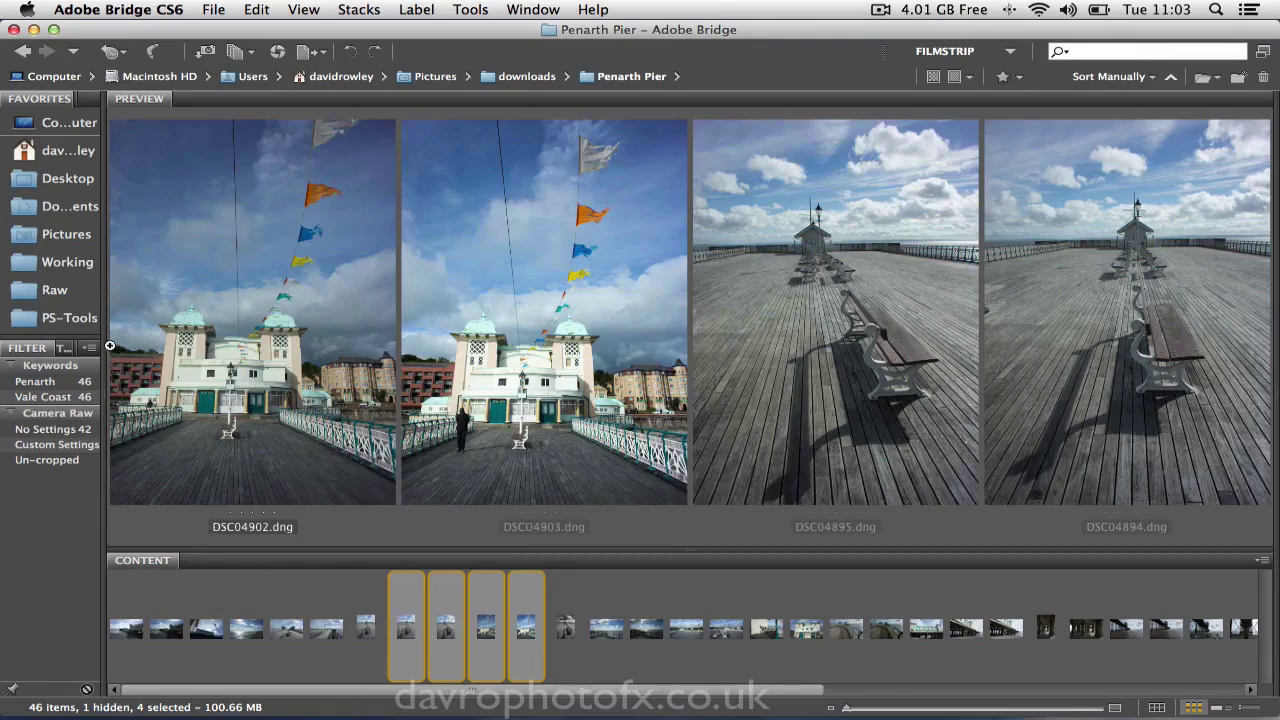
# - Collapse the Favorites and Filter side area and save the layout as Workspace 2, including window location and sort order
pyautogui.moveTo(105, 343); pyautogui.dragTo(6, 355)
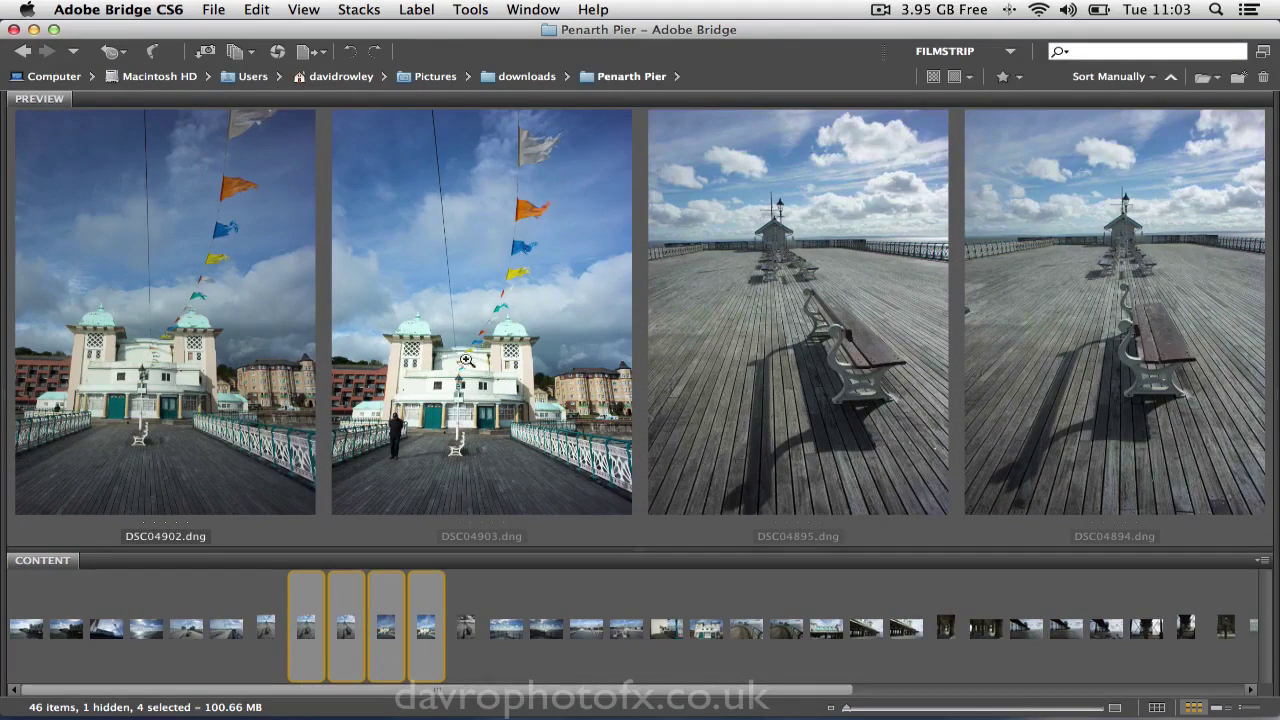
pyautogui.click(1010, 51)
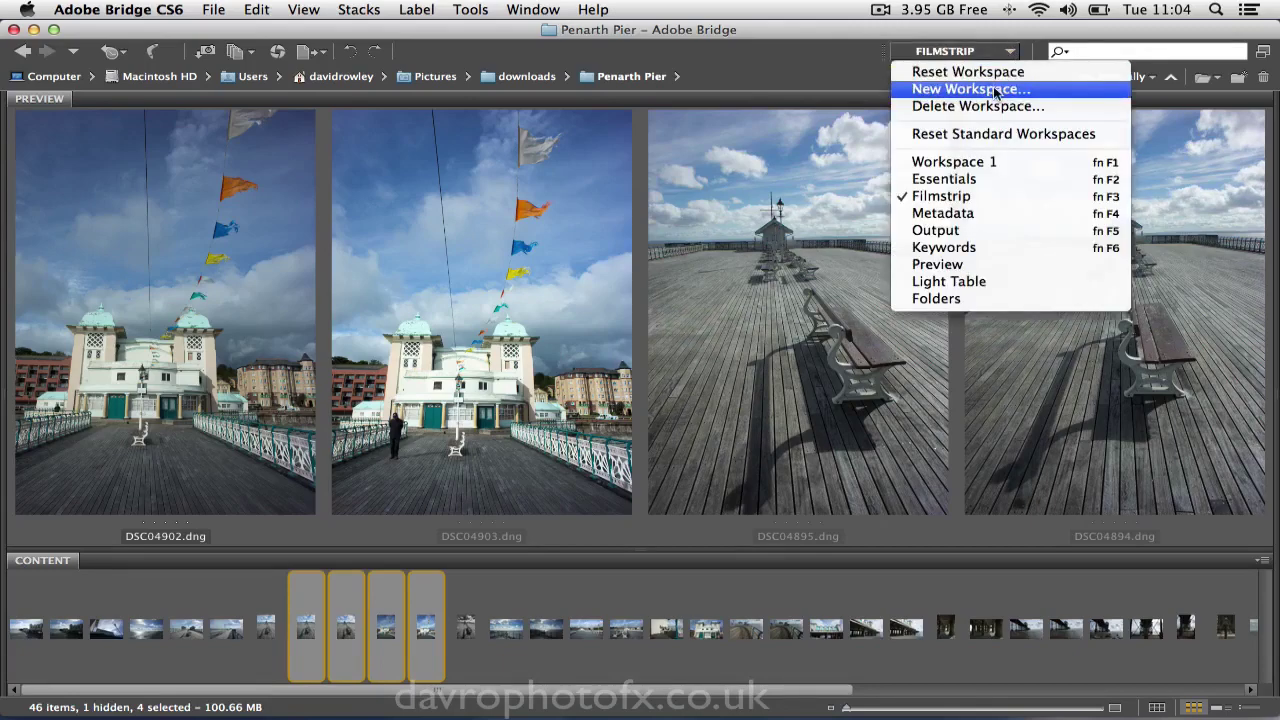
pyautogui.click(922, 92)
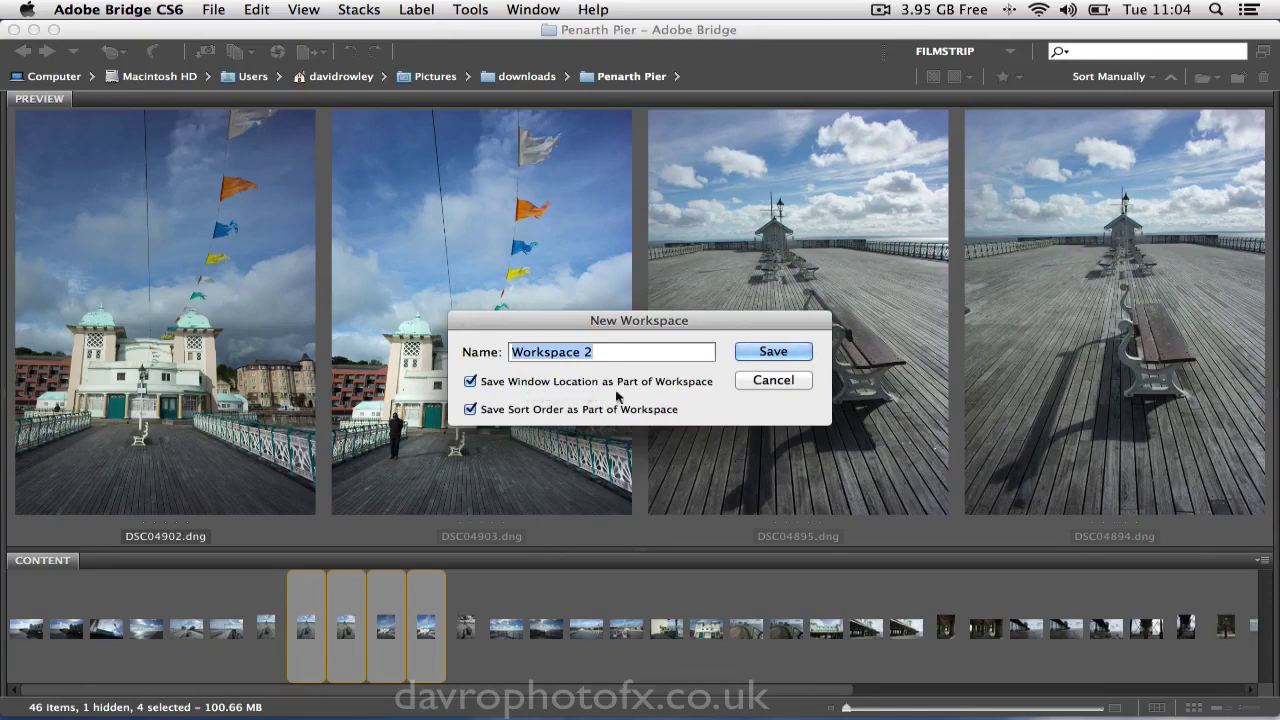
pyautogui.click(767, 357)
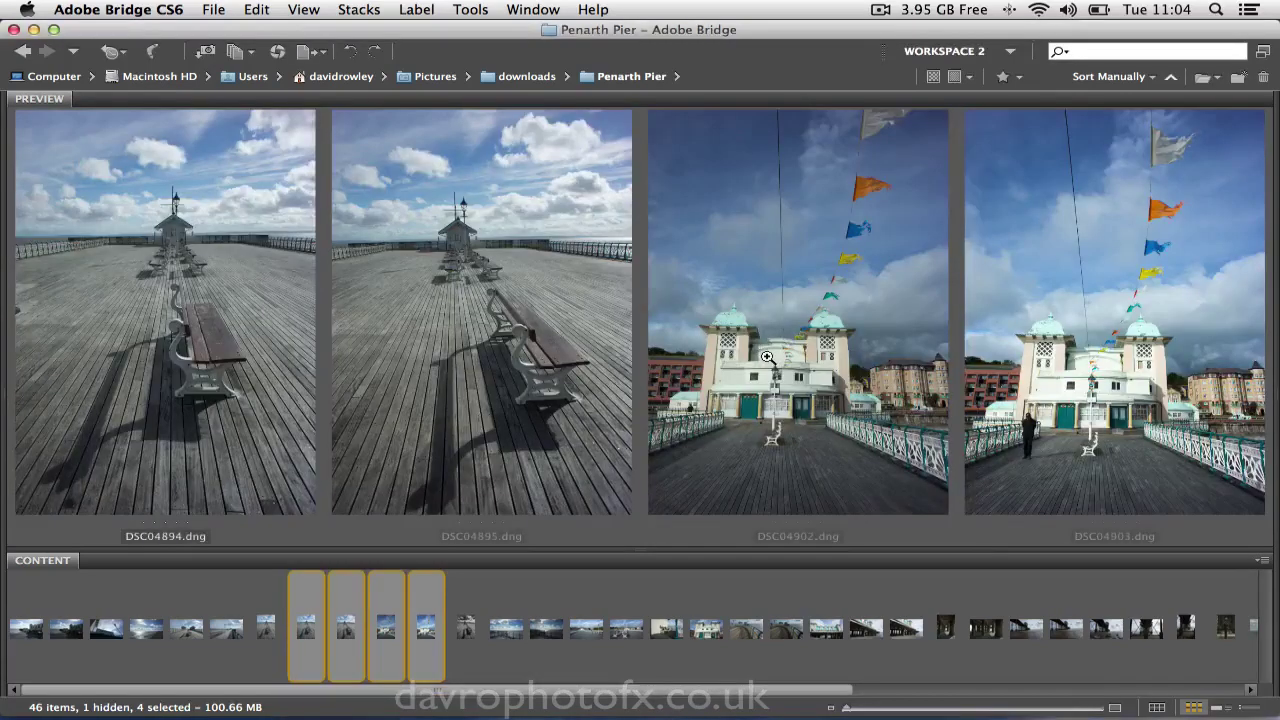
# - Switch to the Filmstrip workspace and back to Workspace 2 to compare the two layouts
pyautogui.click(972, 51)
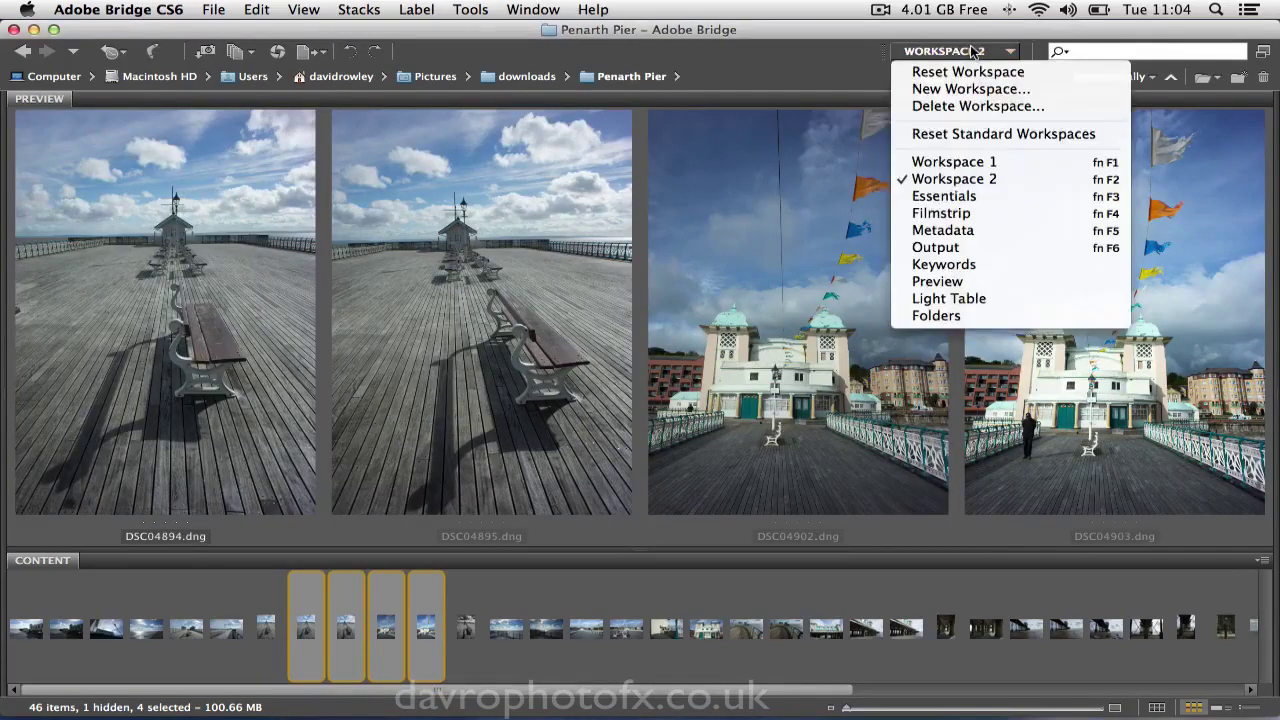
pyautogui.click(958, 213)
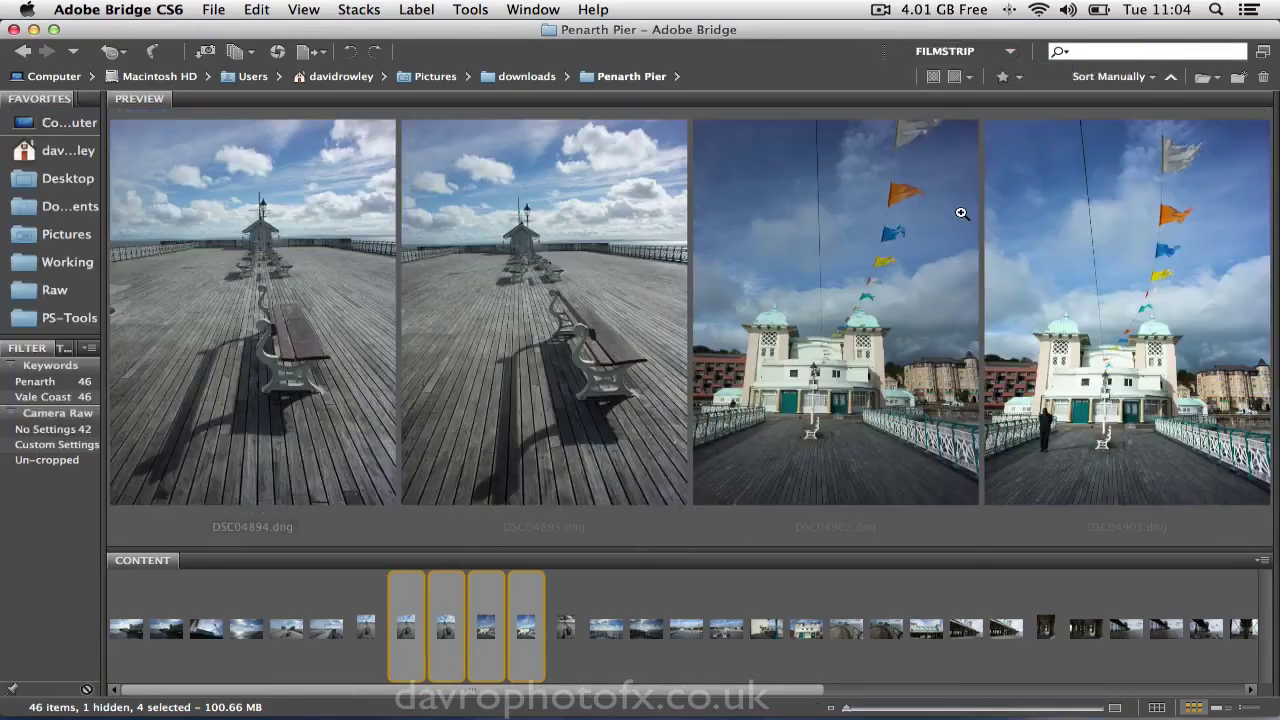
pyautogui.click(970, 51)
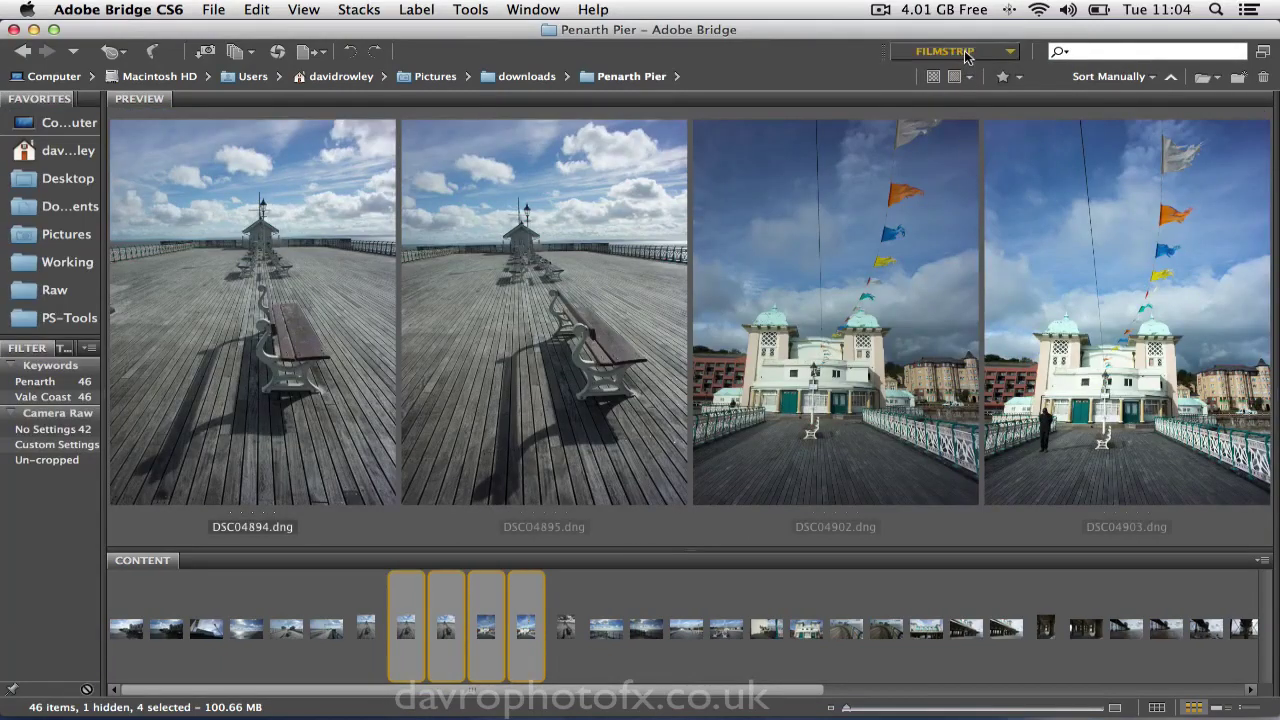
pyautogui.click(966, 179)
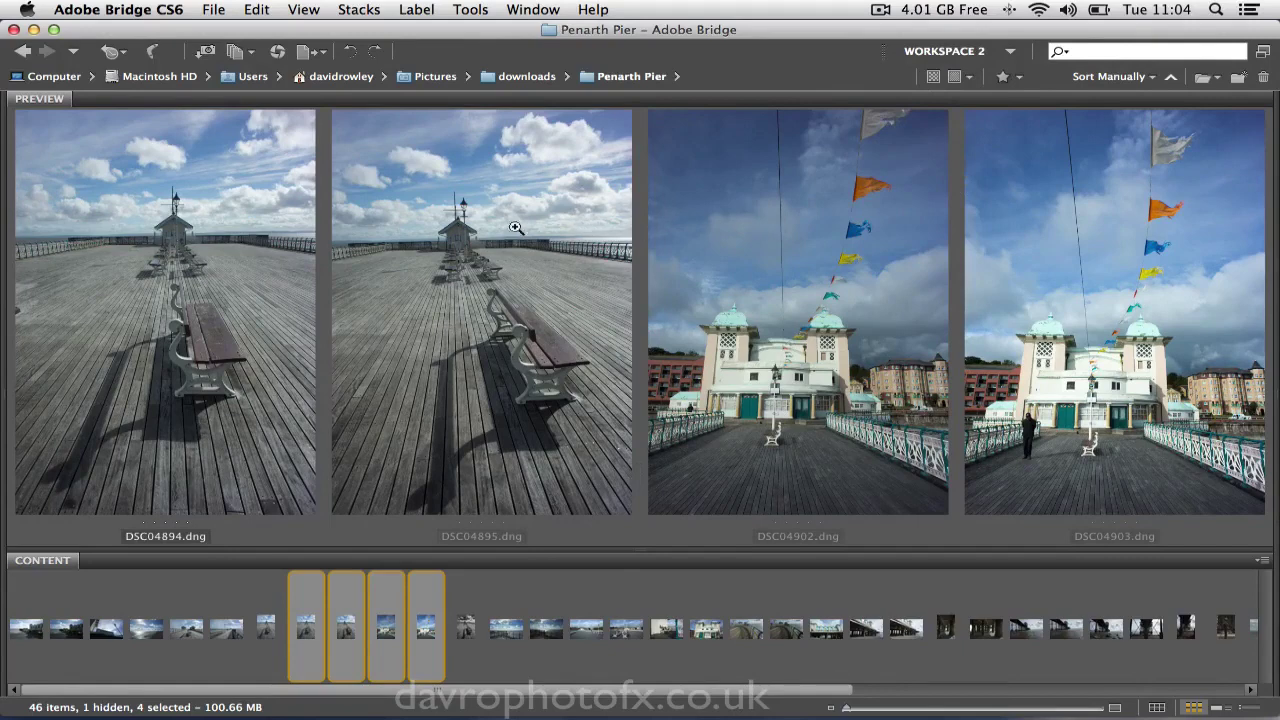
# - Place loupes on the lamp in the previews of DSC04894.dng and DSC04895.dng to compare its sharpness at 100%
pyautogui.click(174, 238)
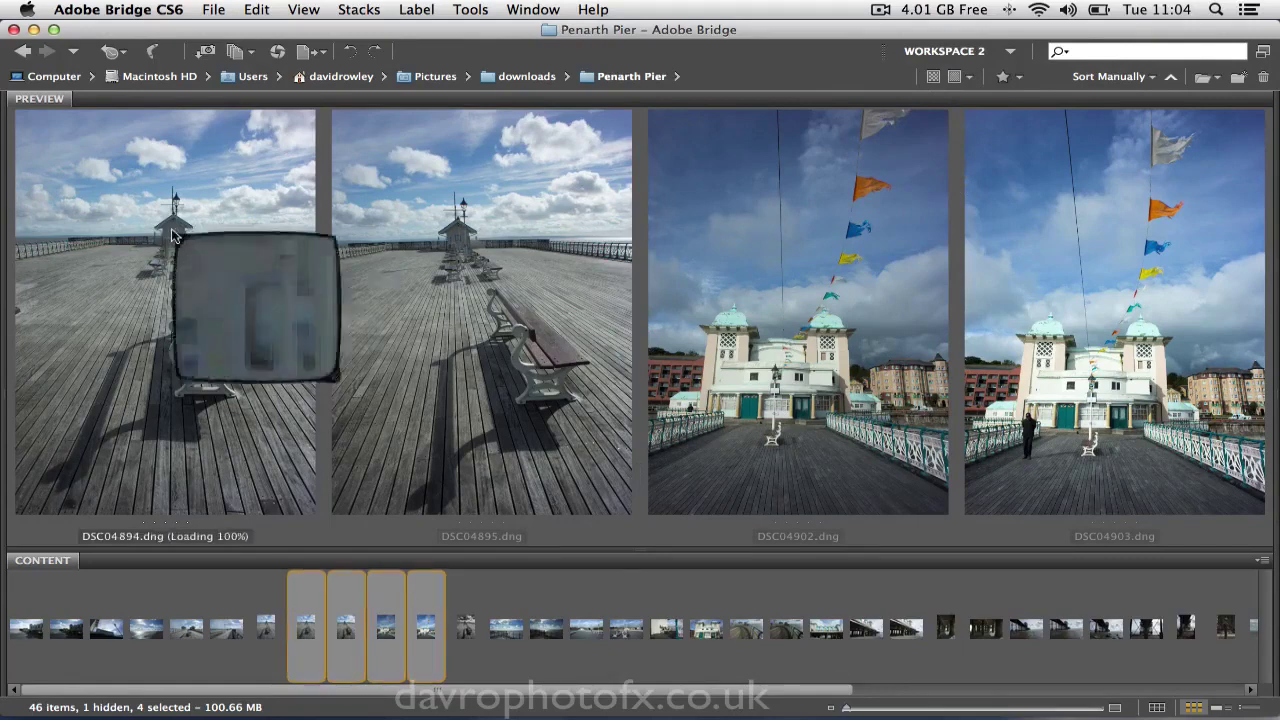
pyautogui.moveTo(263, 320); pyautogui.dragTo(278, 282)
pyautogui.click(463, 213)
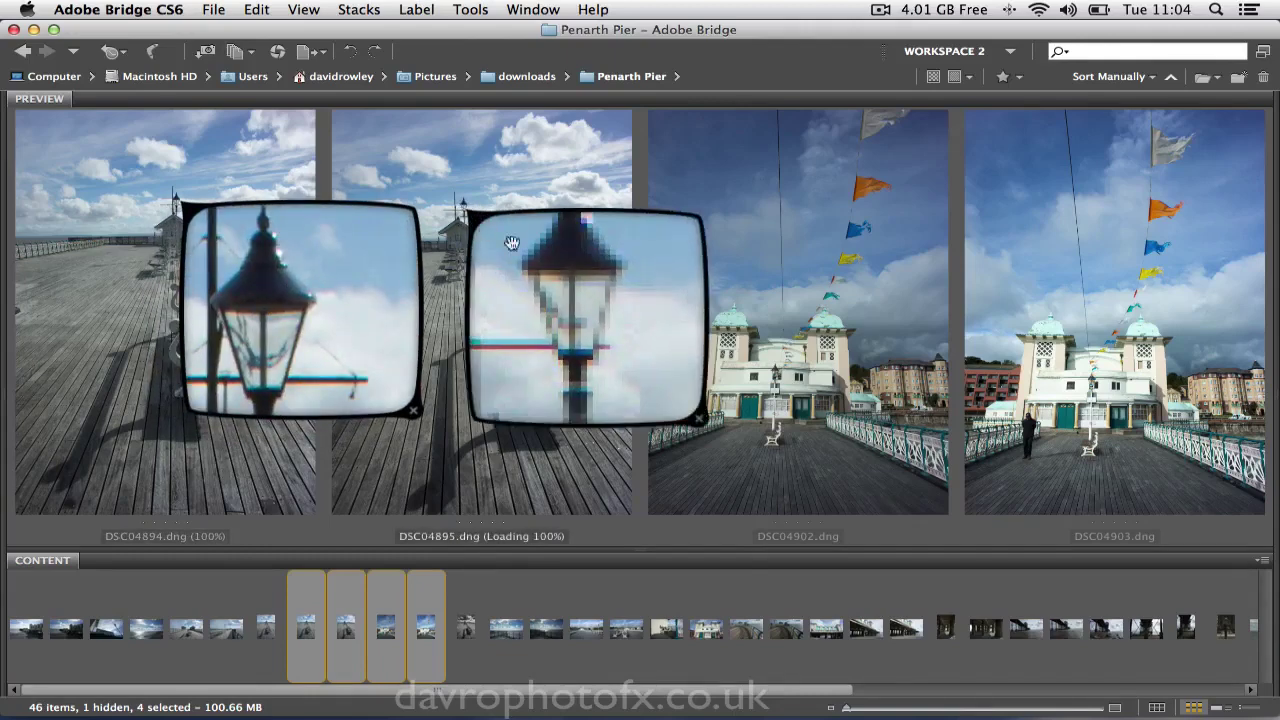
pyautogui.moveTo(467, 212); pyautogui.dragTo(463, 208)
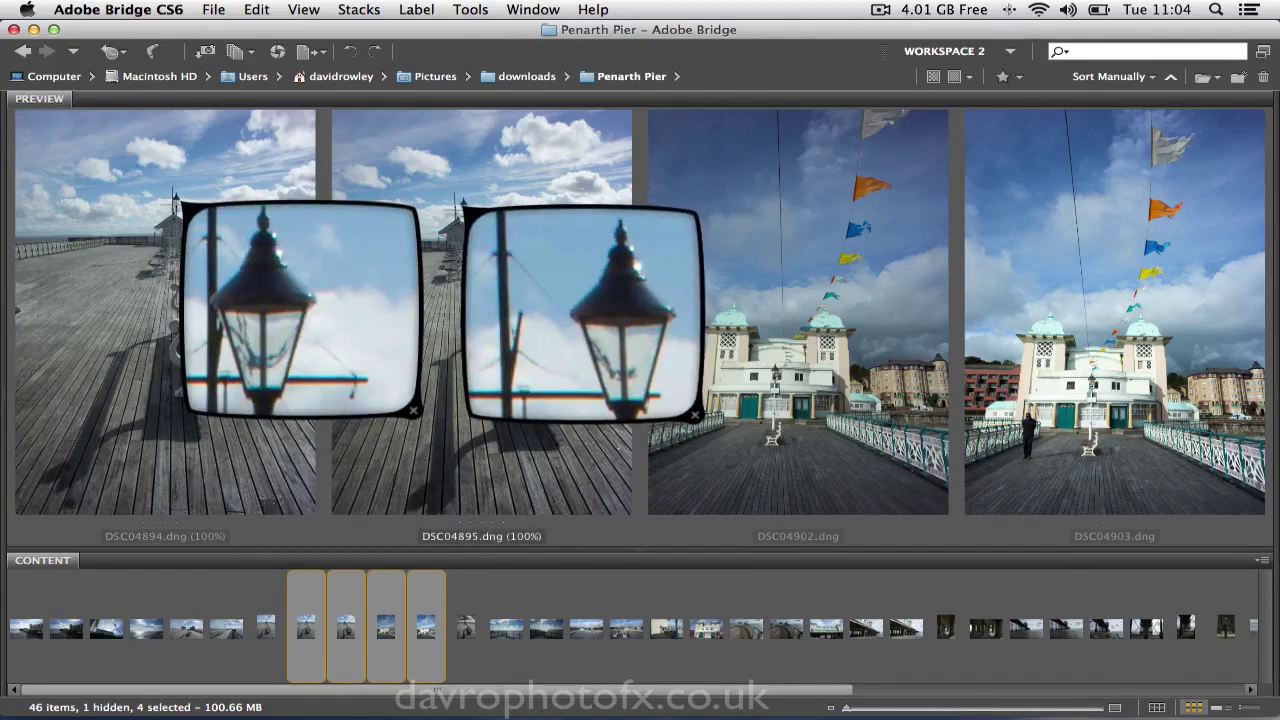
# - Place loupes on the No Fishing sign in the previews of DSC04902.dng and DSC04903.dng to compare its detail
pyautogui.click(785, 385)
pyautogui.click(882, 432)
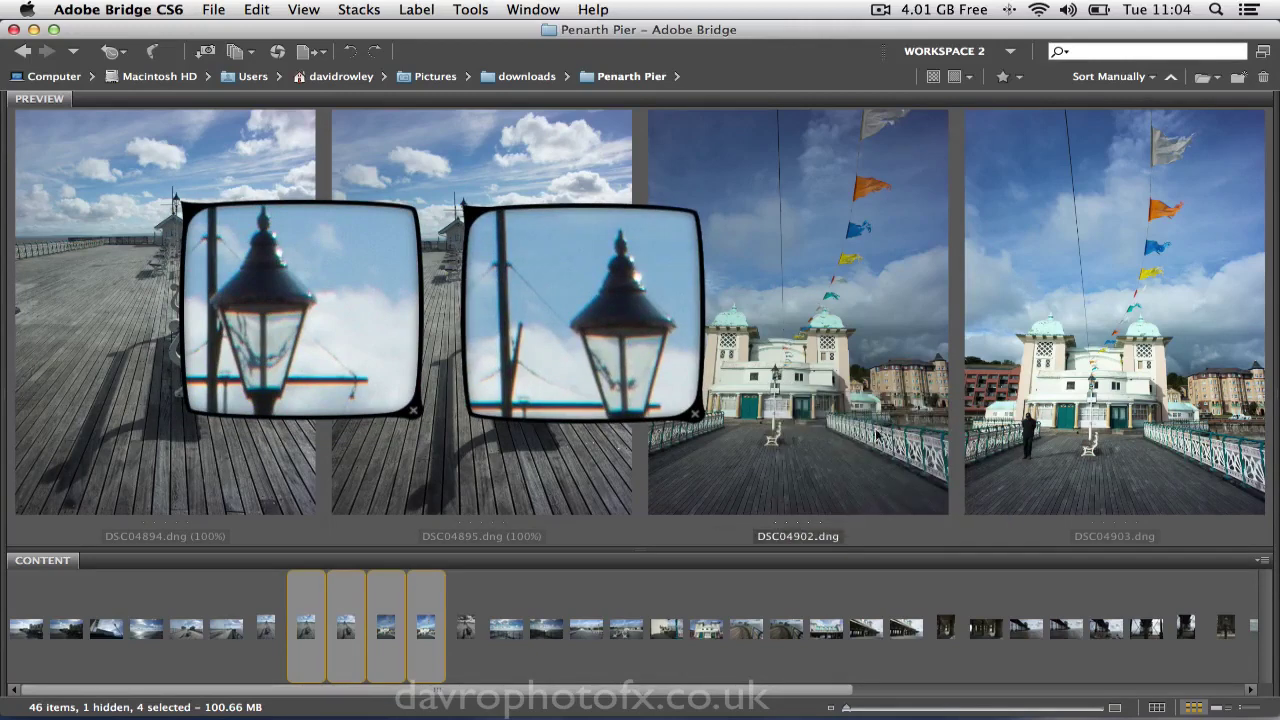
pyautogui.click(784, 396)
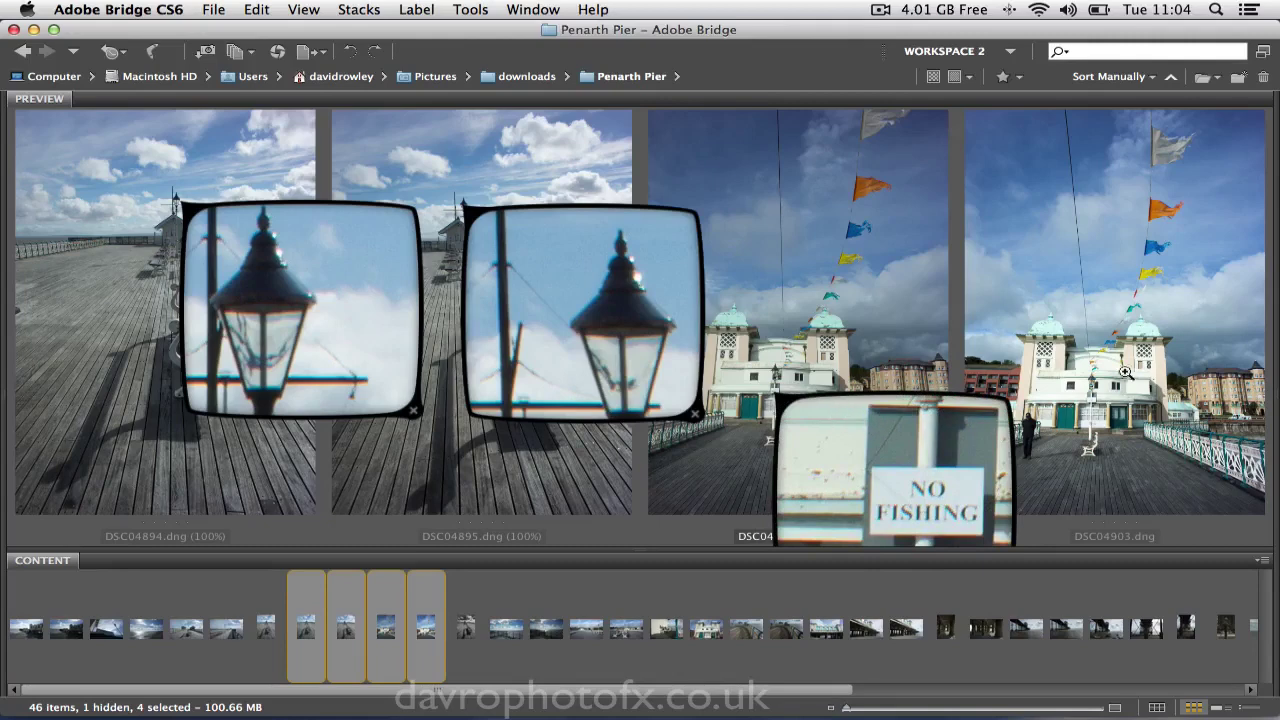
pyautogui.click(1096, 398)
pyautogui.moveTo(1166, 452); pyautogui.dragTo(1174, 452)
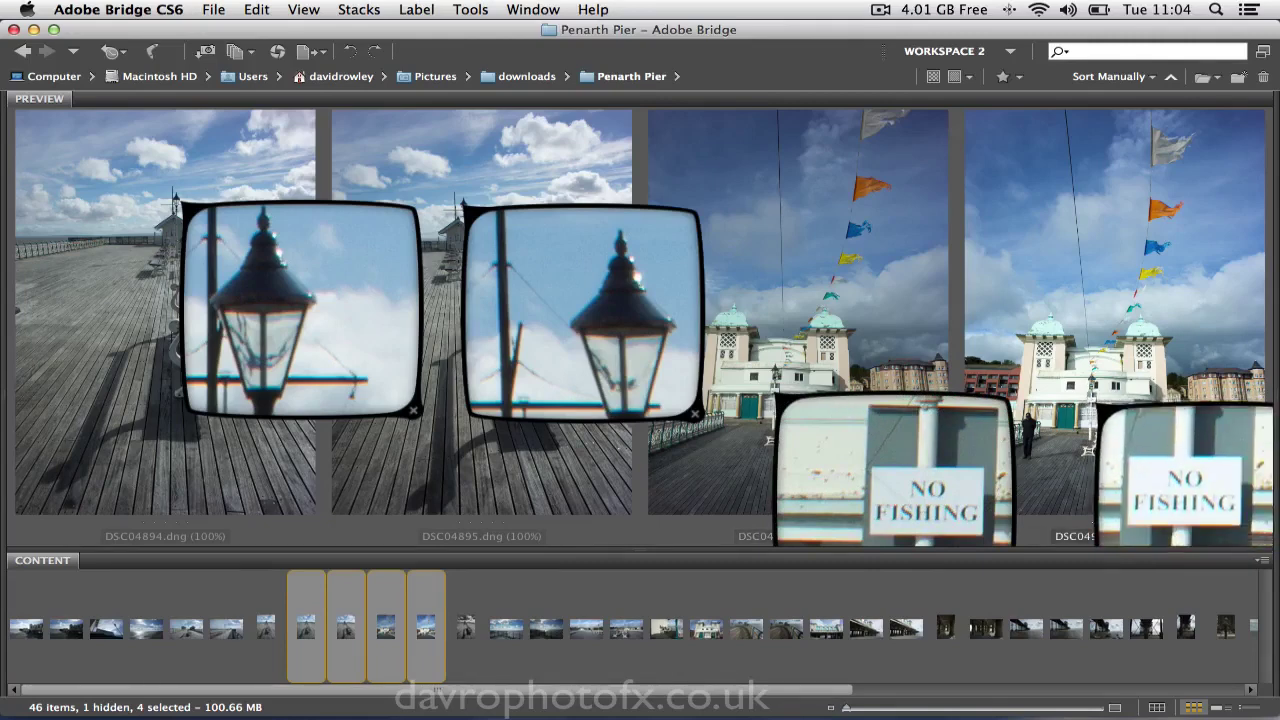
# - Close the loupes on all four photo previews
pyautogui.click(1174, 452)
pyautogui.click(880, 510)
pyautogui.click(473, 316)
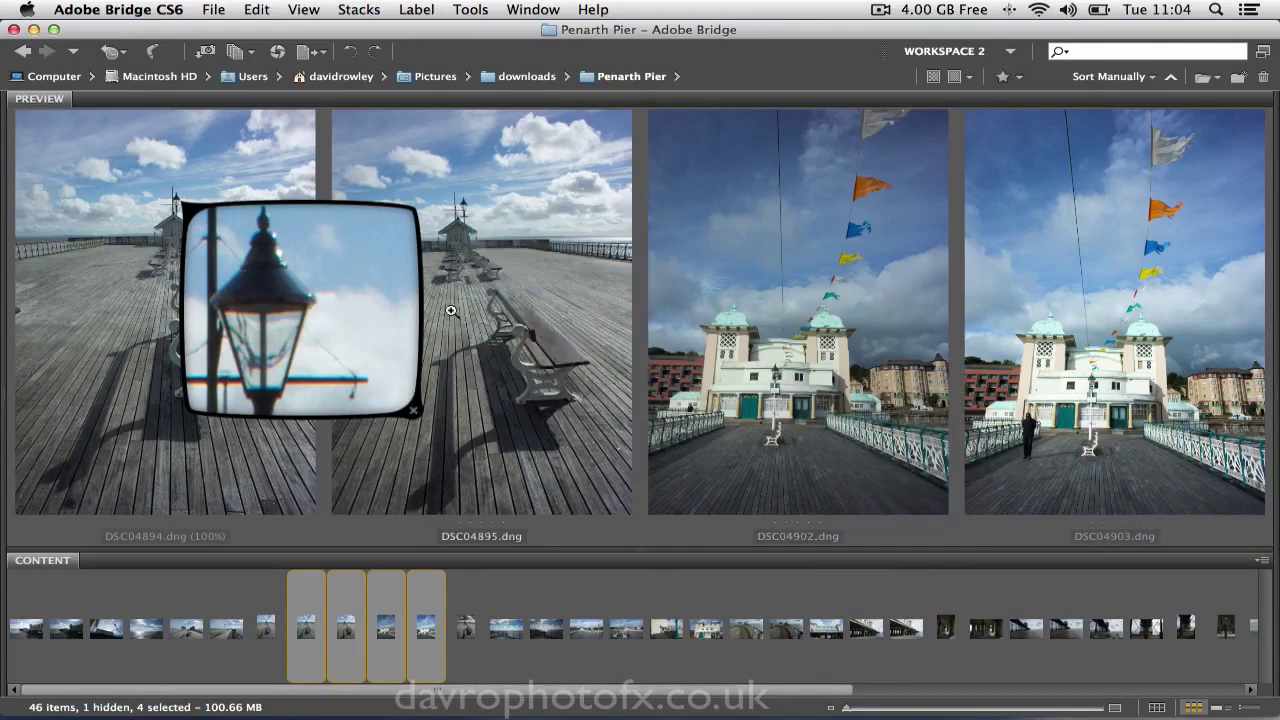
pyautogui.click(306, 308)
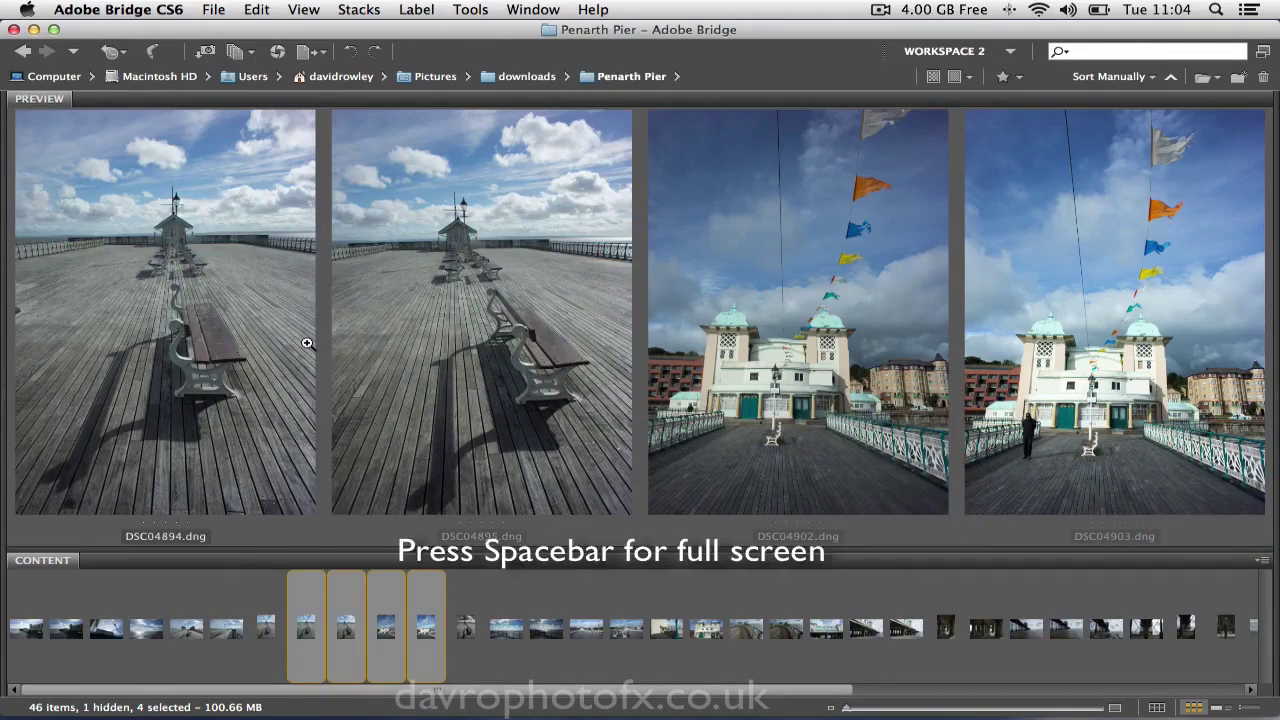
# - View the selected photos one at a time in full-screen preview, moving forward and back, and return to the preview layout
pyautogui.press('space')
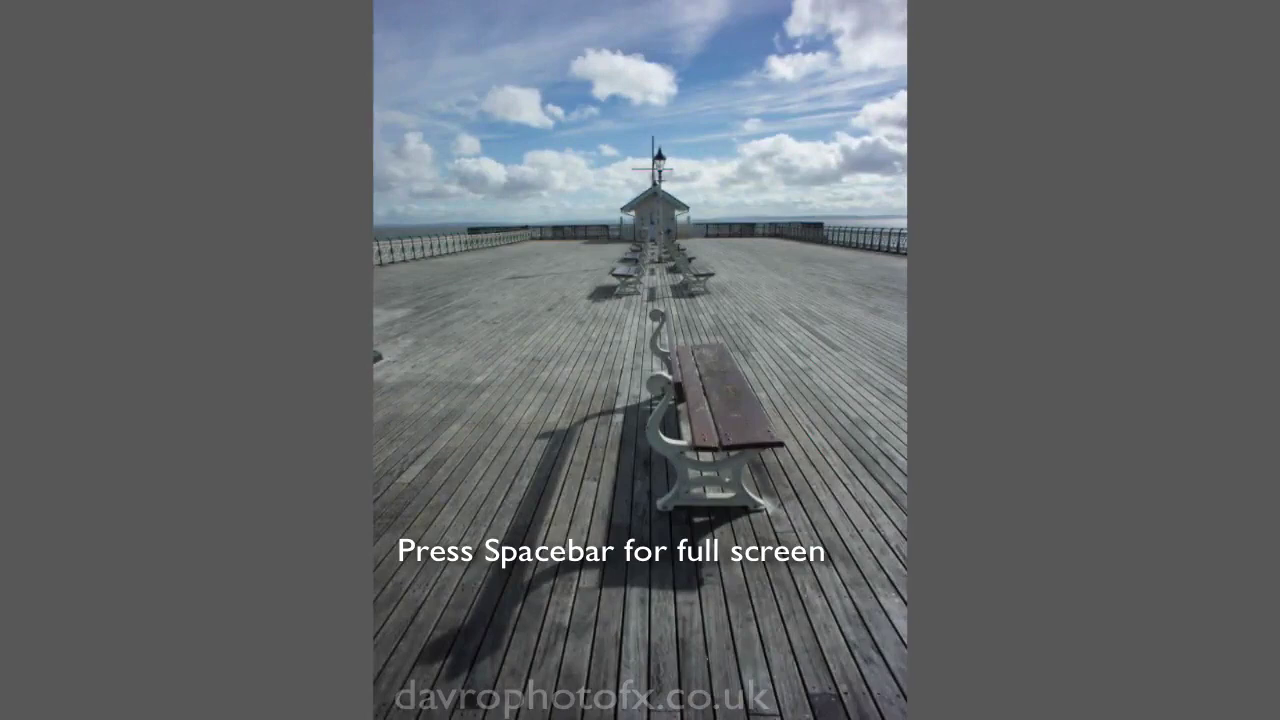
pyautogui.press('Right')
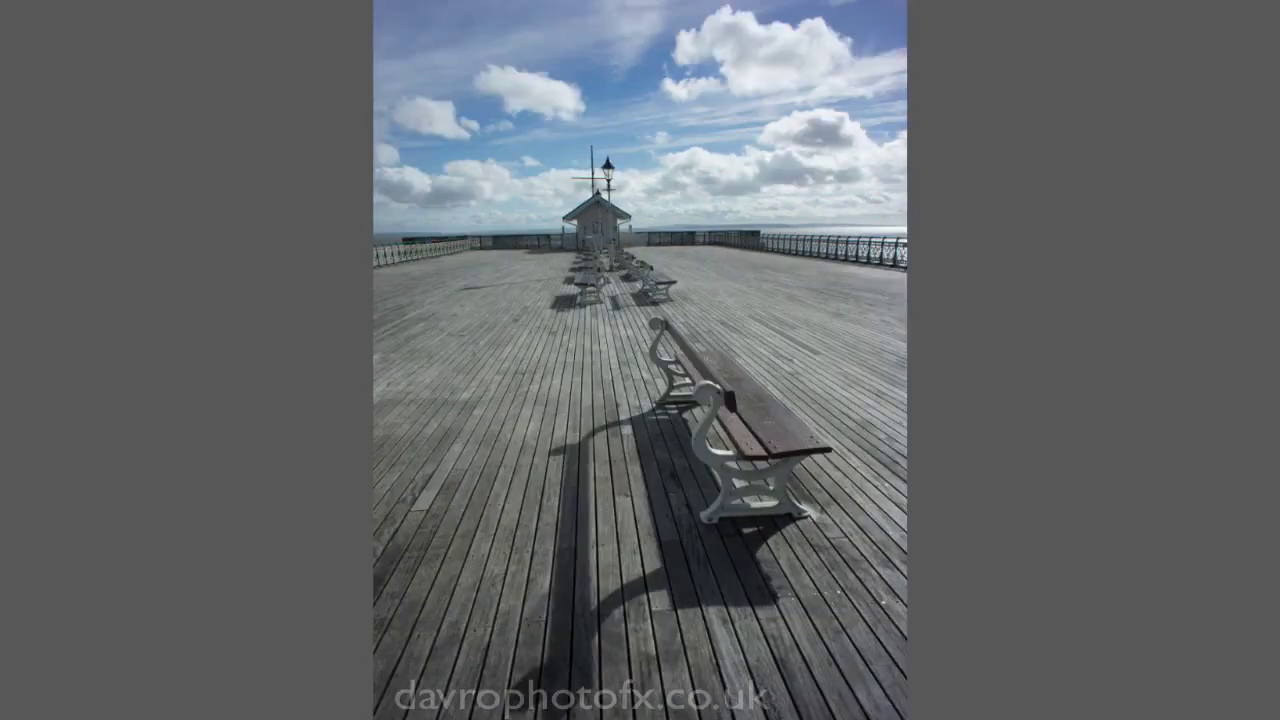
pyautogui.press('Right')
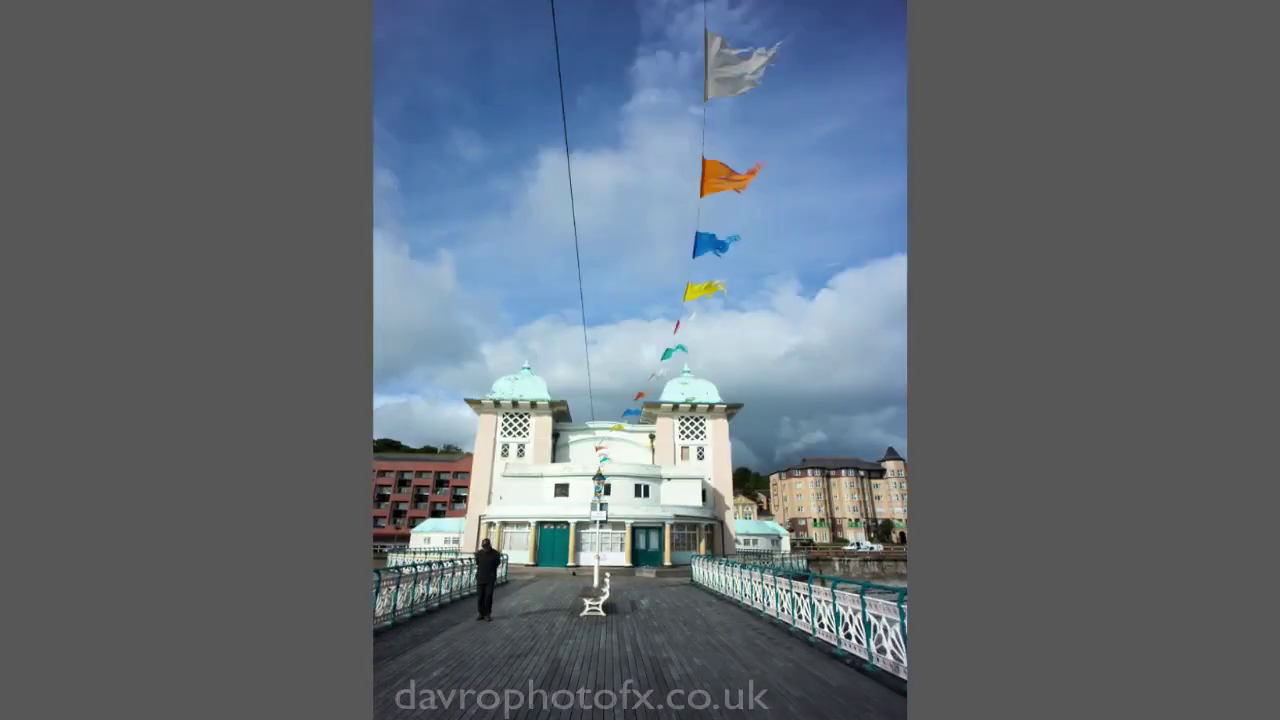
pyautogui.press('Left')
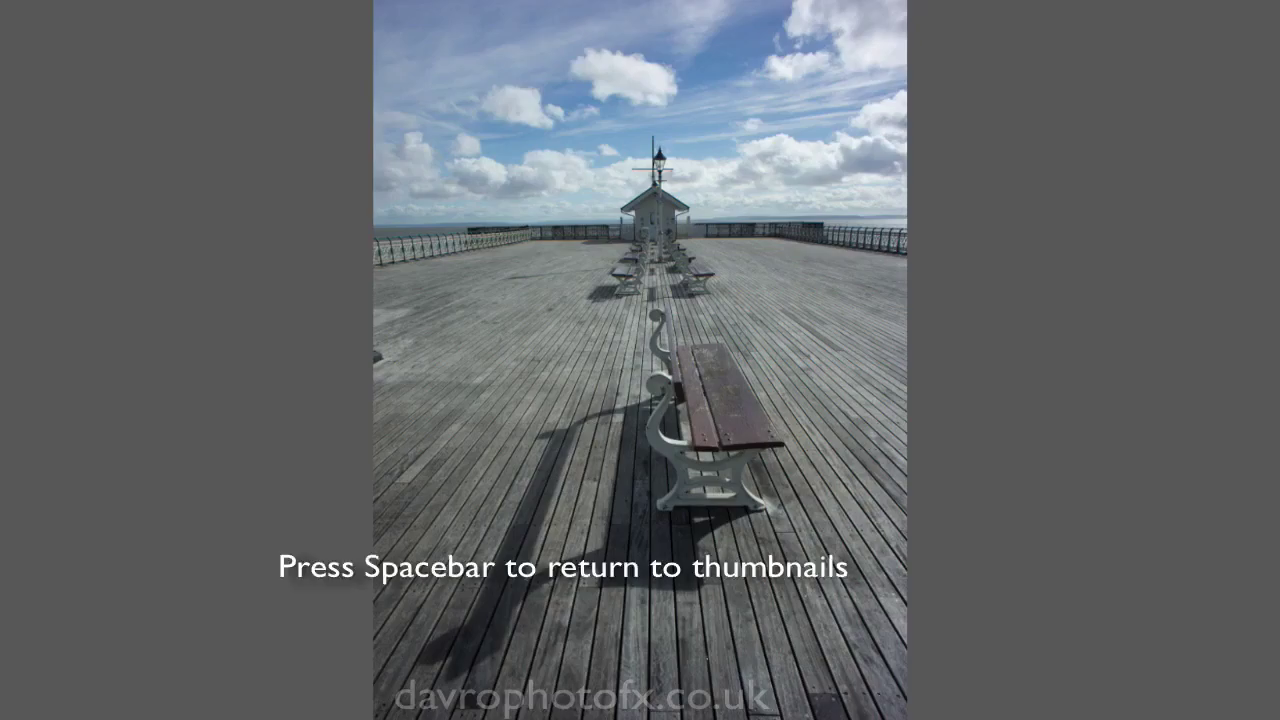
pyautogui.press('space')
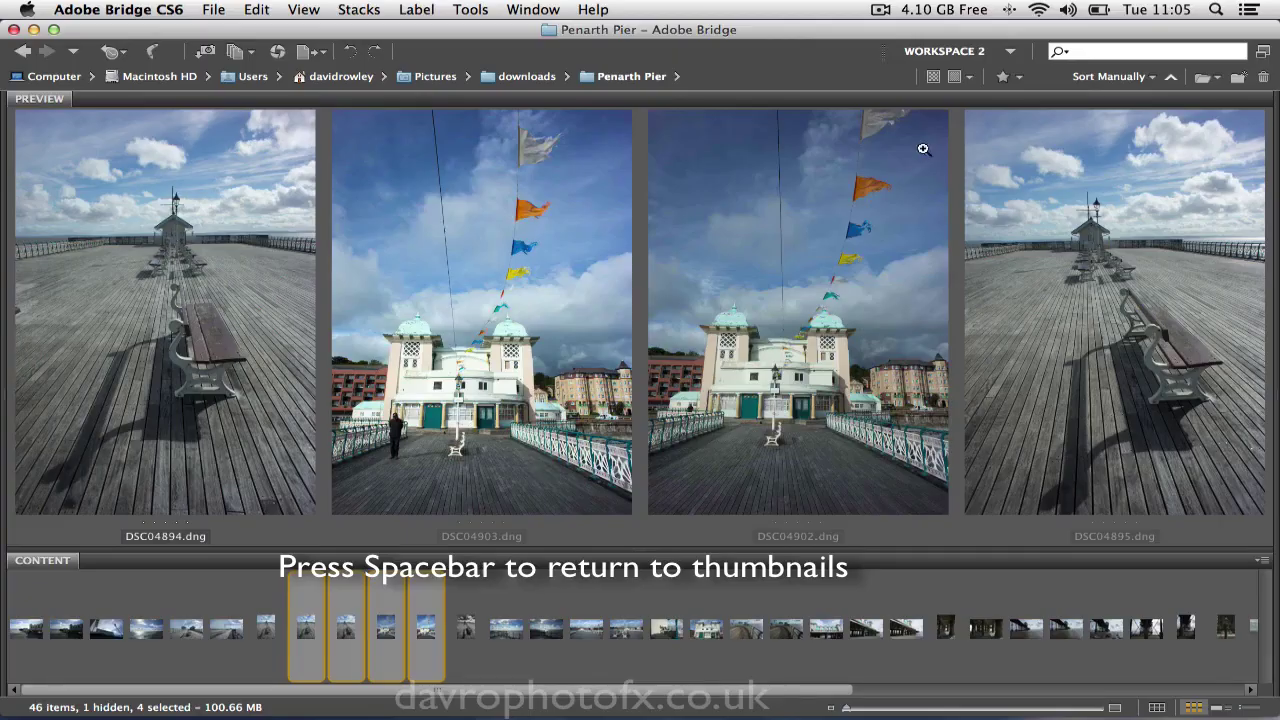
# - Switch to the Essentials workspace and add DSC04886 to DSC04889, DSC04891 and DSC04892 to the current photo selection
pyautogui.click(1012, 53)
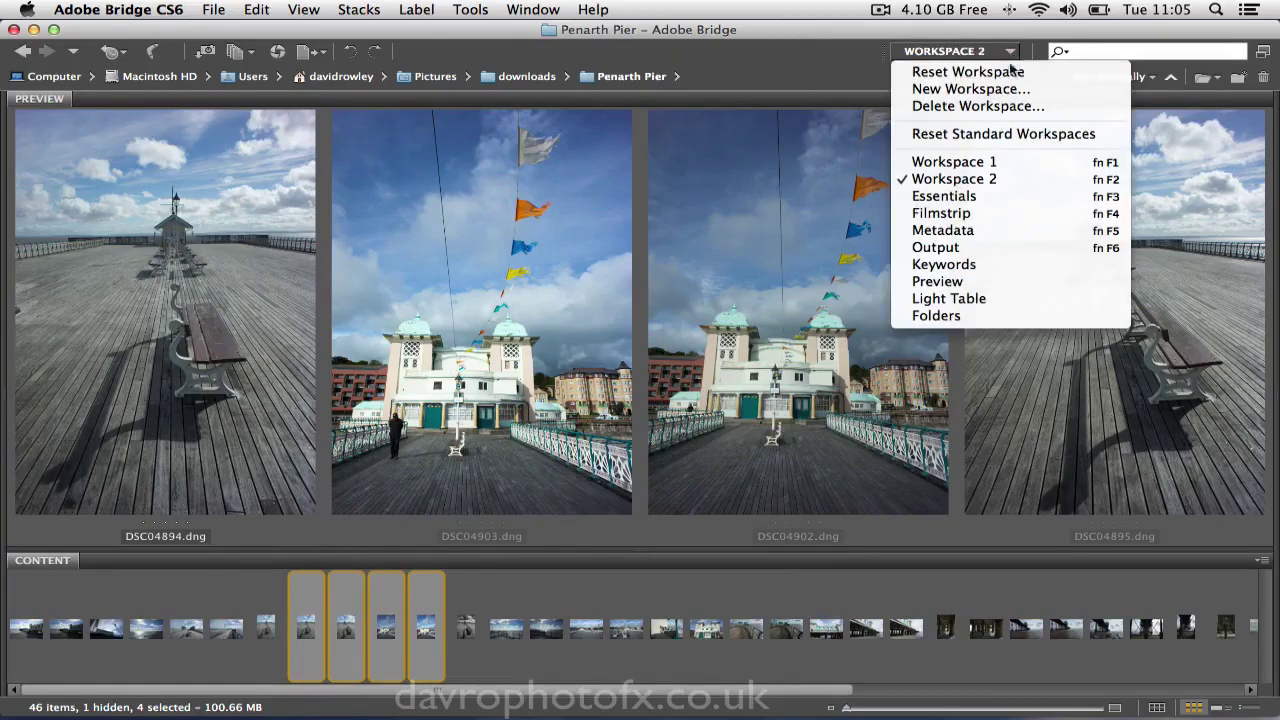
pyautogui.click(993, 198)
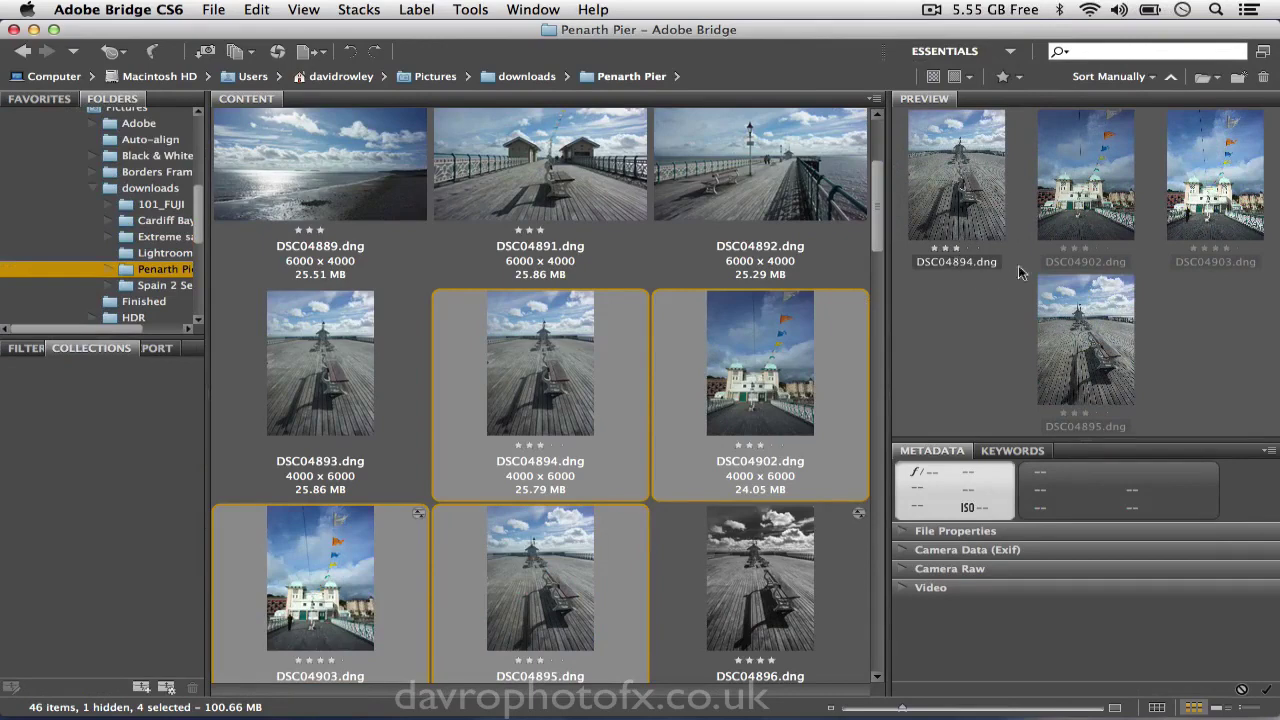
pyautogui.moveTo(879, 240); pyautogui.dragTo(880, 183)
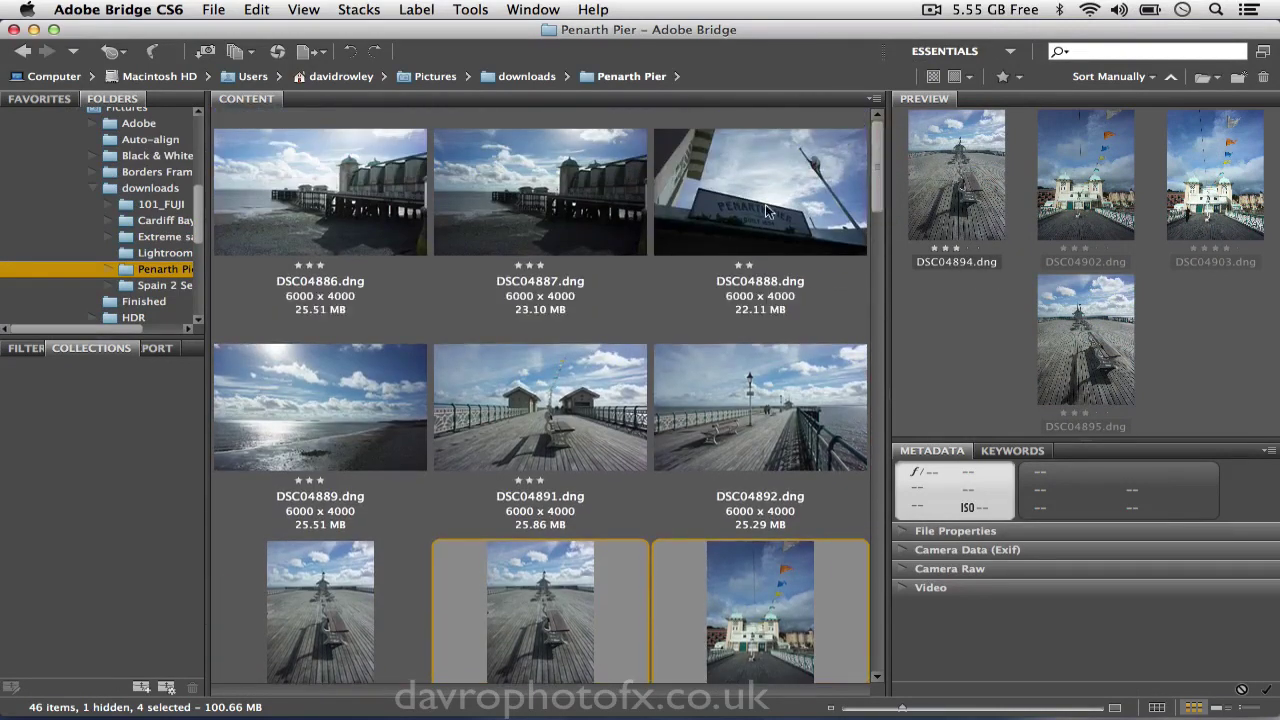
pyautogui.keyDown('super'); pyautogui.click(364, 190); pyautogui.keyUp('super')
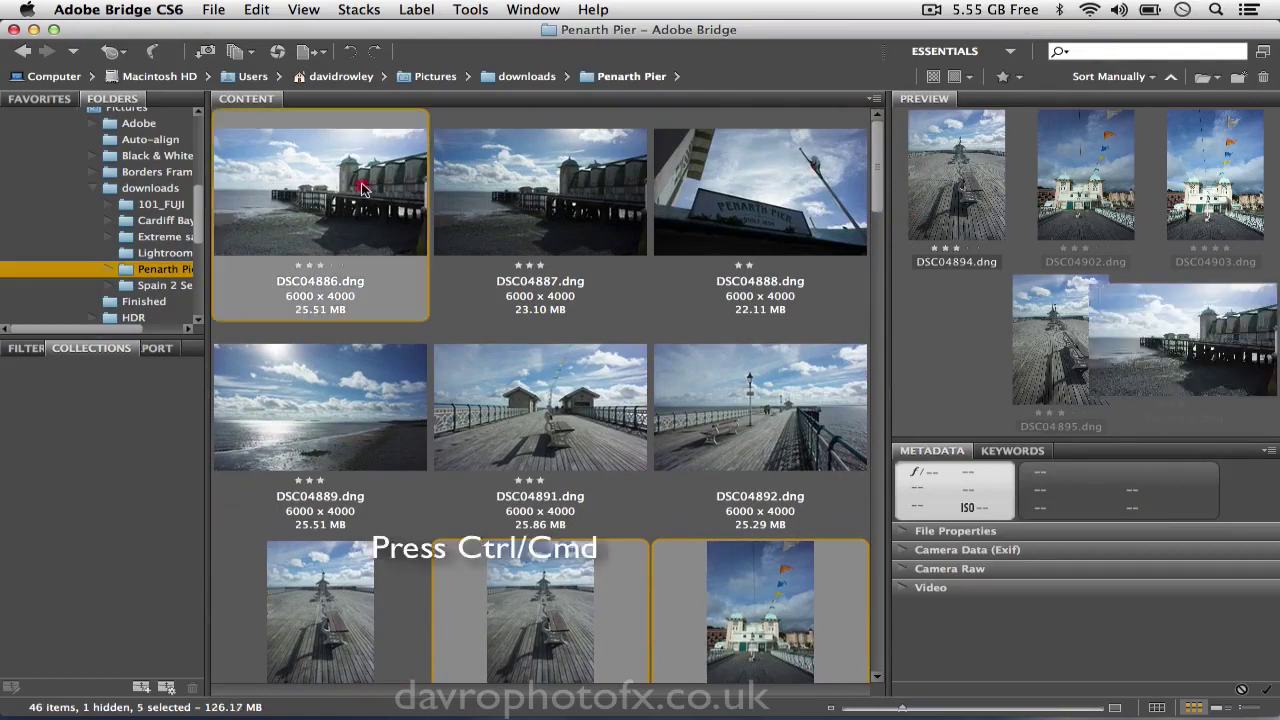
pyautogui.keyDown('super'); pyautogui.click(527, 195); pyautogui.keyUp('super')
pyautogui.keyDown('super'); pyautogui.click(705, 195); pyautogui.keyUp('super')
pyautogui.keyDown('super'); pyautogui.click(766, 386); pyautogui.keyUp('super')
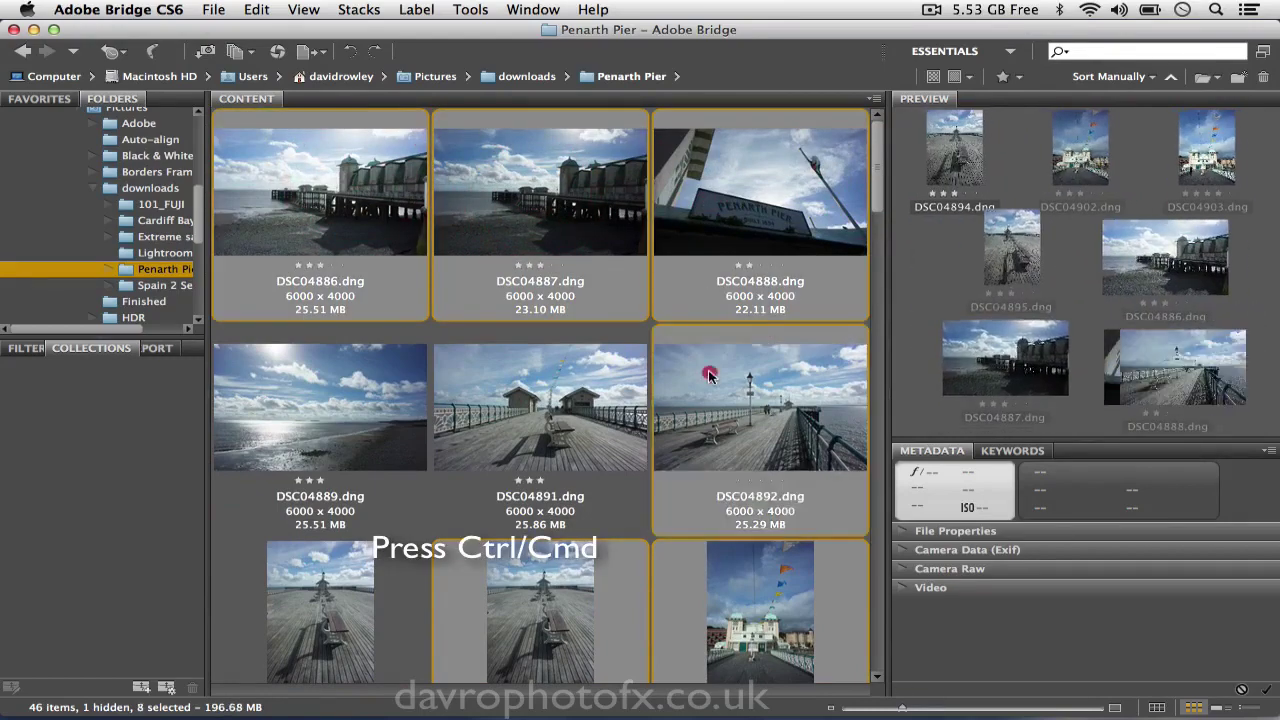
pyautogui.keyDown('super'); pyautogui.click(515, 410); pyautogui.keyUp('super')
pyautogui.keyDown('super'); pyautogui.click(320, 395); pyautogui.keyUp('super')
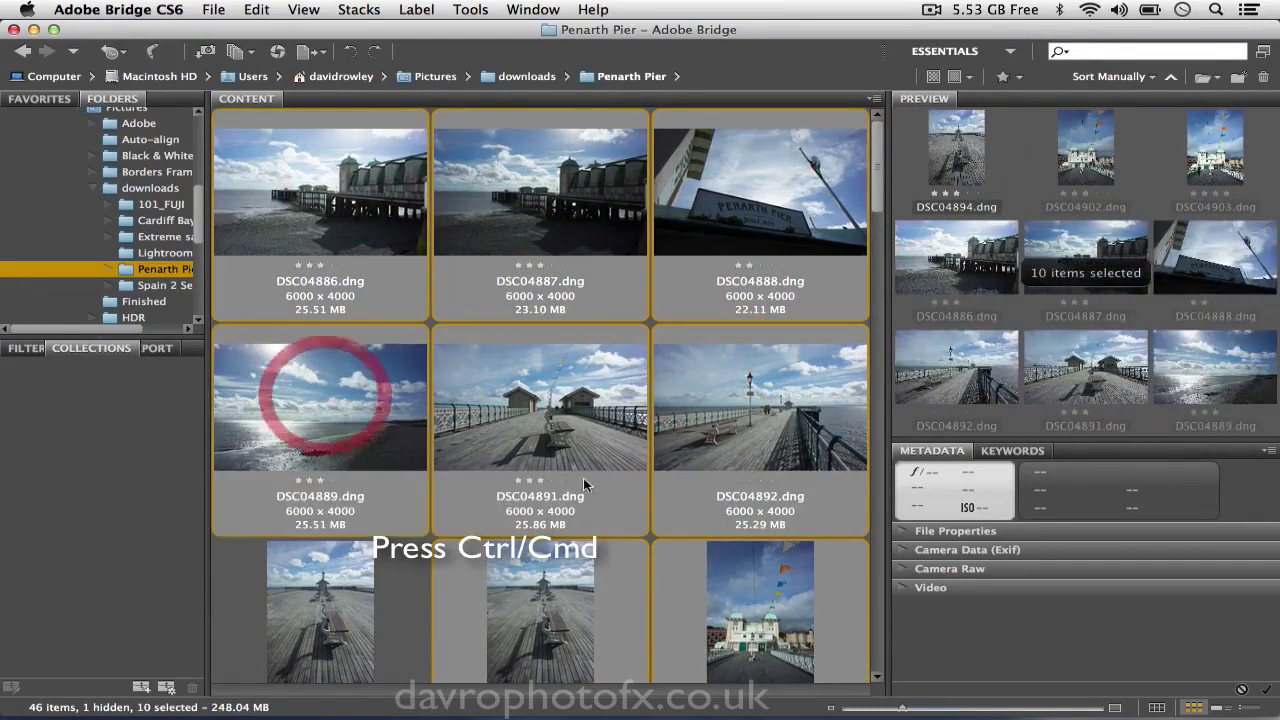
# - Extend the photo selection with DSC04897 to DSC04901 and DSC04904 to DSC04908
pyautogui.scroll(-5, 602, 470)
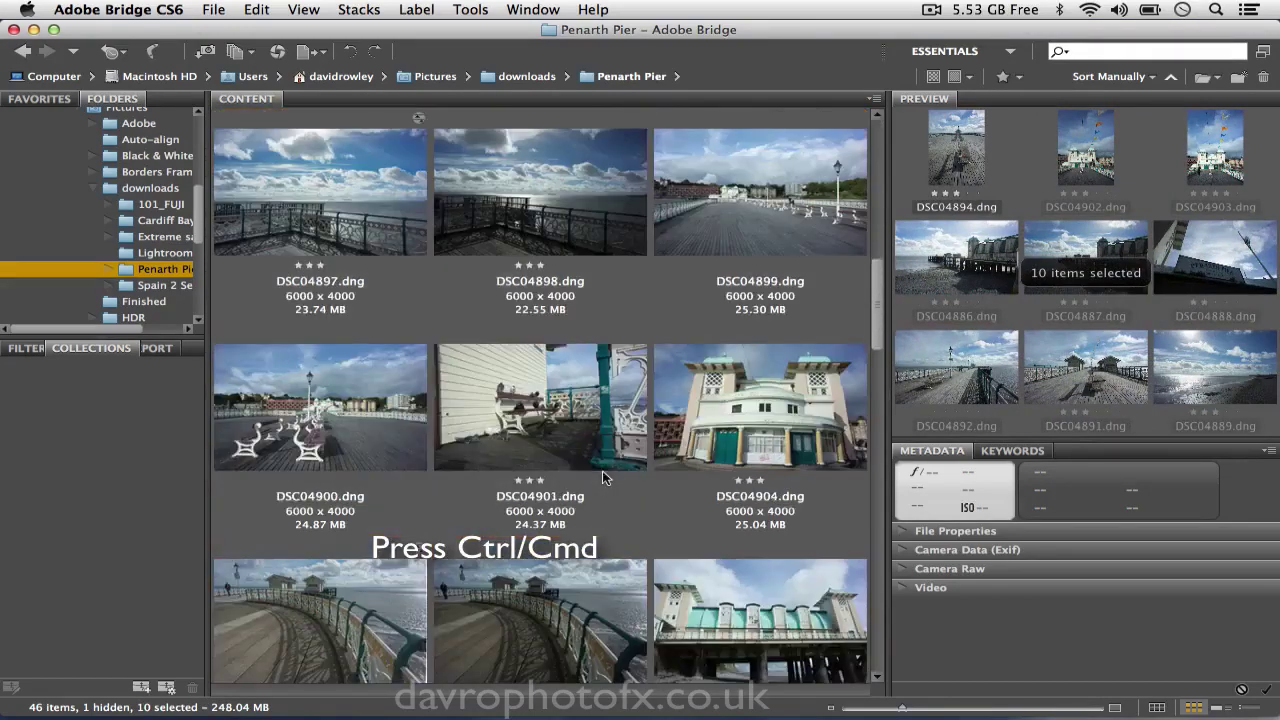
pyautogui.keyDown('super'); pyautogui.click(697, 634); pyautogui.keyUp('super')
pyautogui.keyDown('super'); pyautogui.click(475, 617); pyautogui.keyUp('super')
pyautogui.keyDown('super'); pyautogui.click(370, 615); pyautogui.keyUp('super')
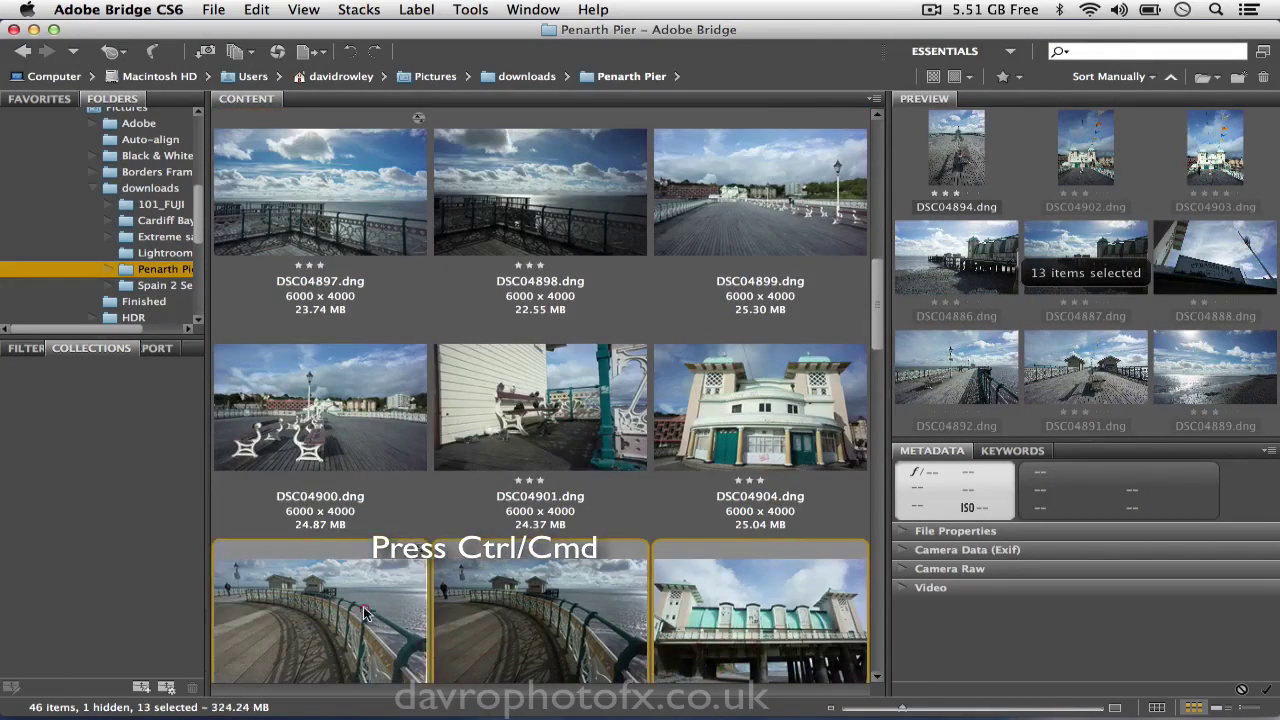
pyautogui.keyDown('super'); pyautogui.click(305, 453); pyautogui.keyUp('super')
pyautogui.keyDown('super'); pyautogui.click(456, 420); pyautogui.keyUp('super')
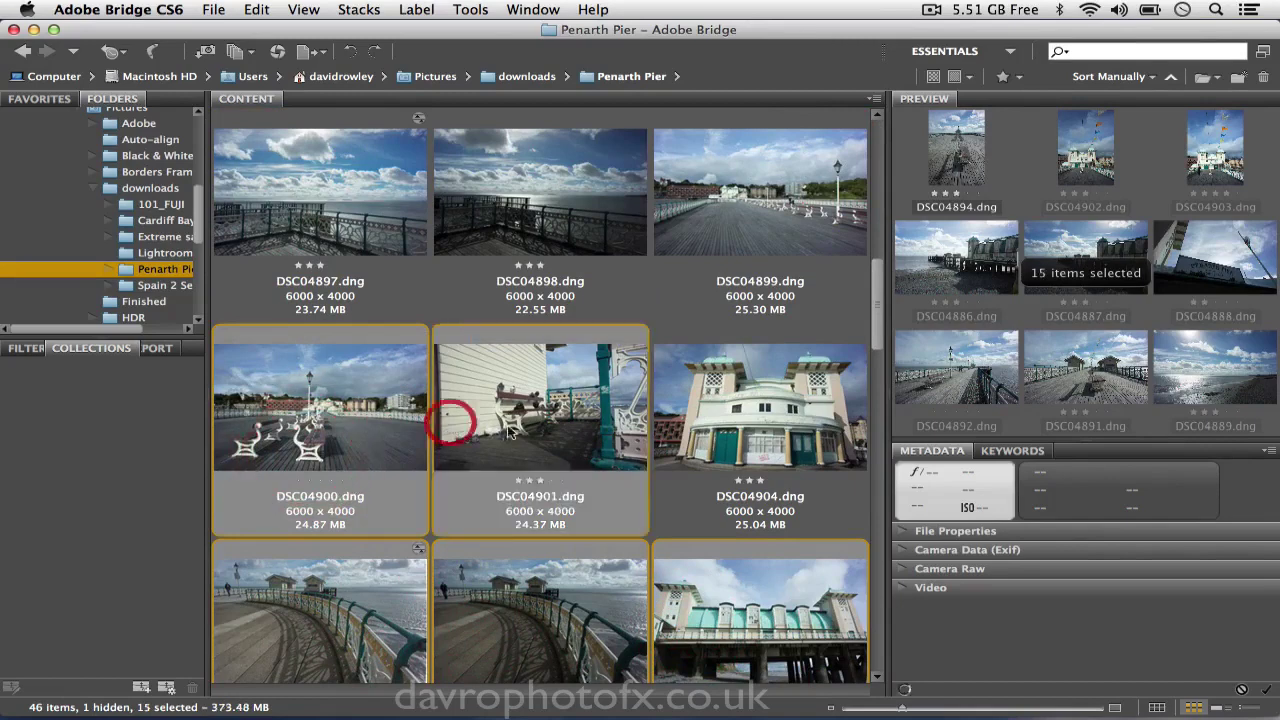
pyautogui.keyDown('super'); pyautogui.click(673, 432); pyautogui.keyUp('super')
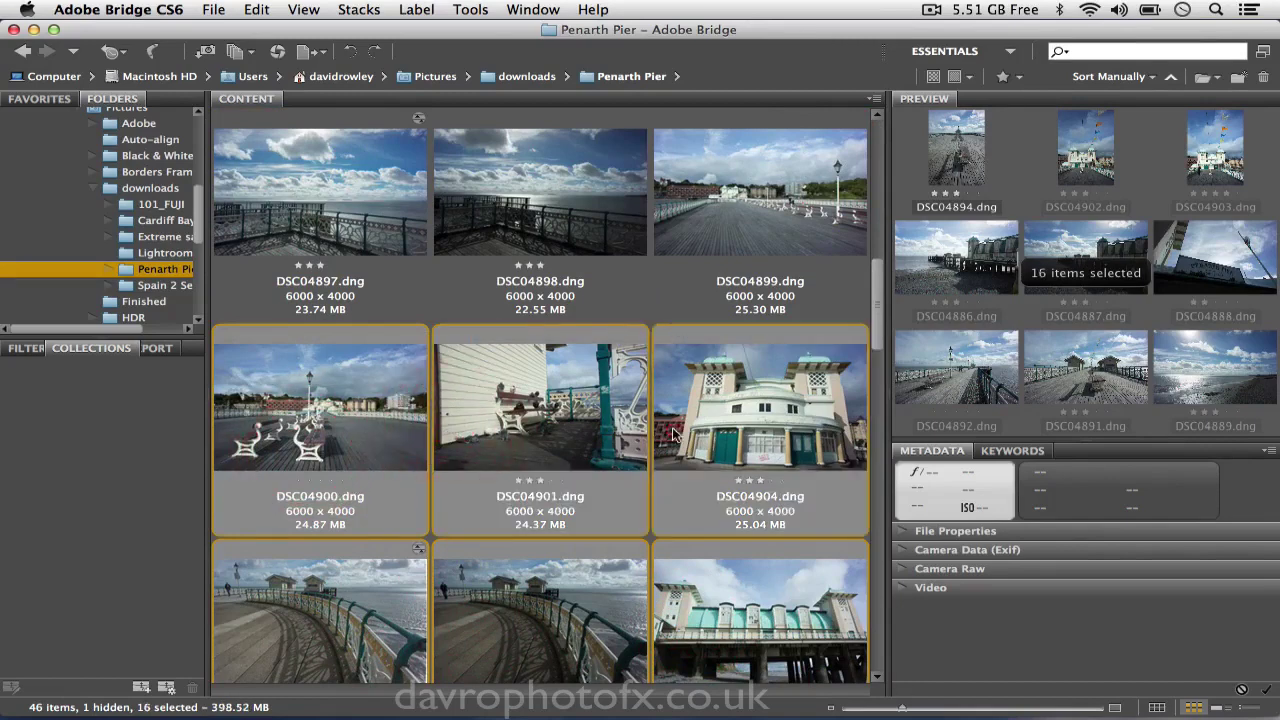
pyautogui.keyDown('super'); pyautogui.click(733, 225); pyautogui.keyUp('super')
pyautogui.keyDown('super'); pyautogui.click(556, 212); pyautogui.keyUp('super')
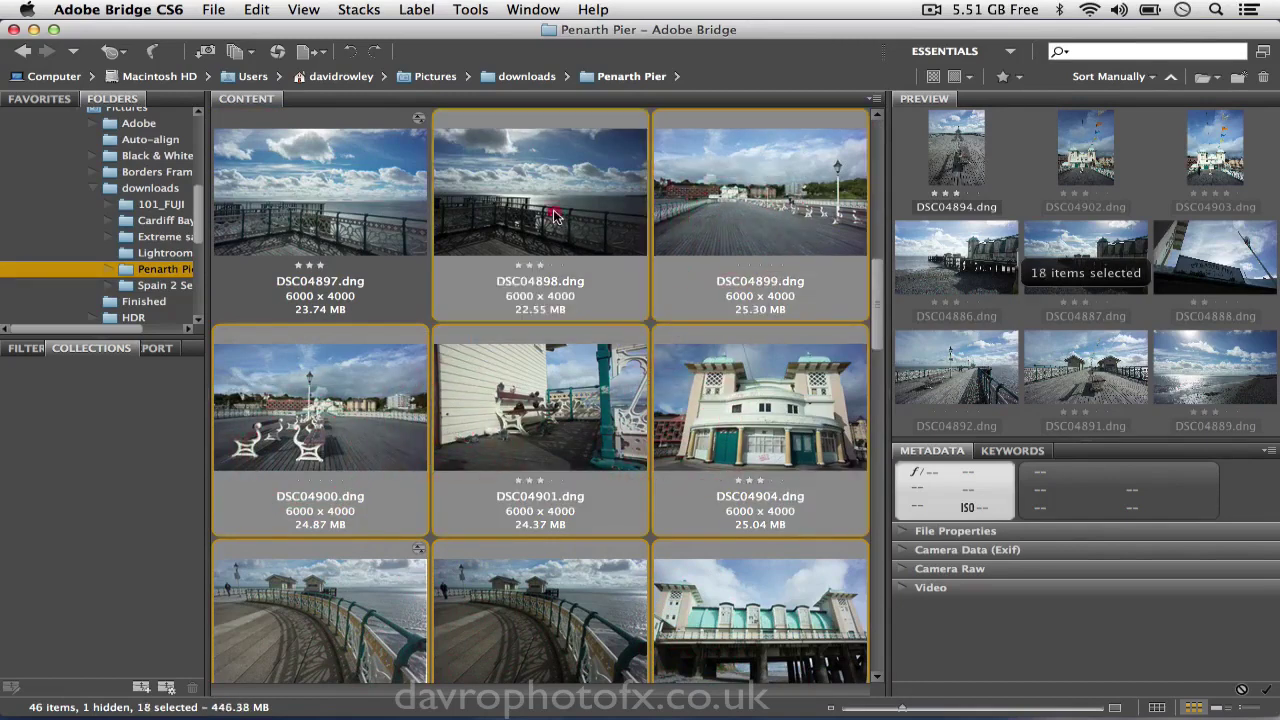
pyautogui.keyDown('super'); pyautogui.click(360, 191); pyautogui.keyUp('super')
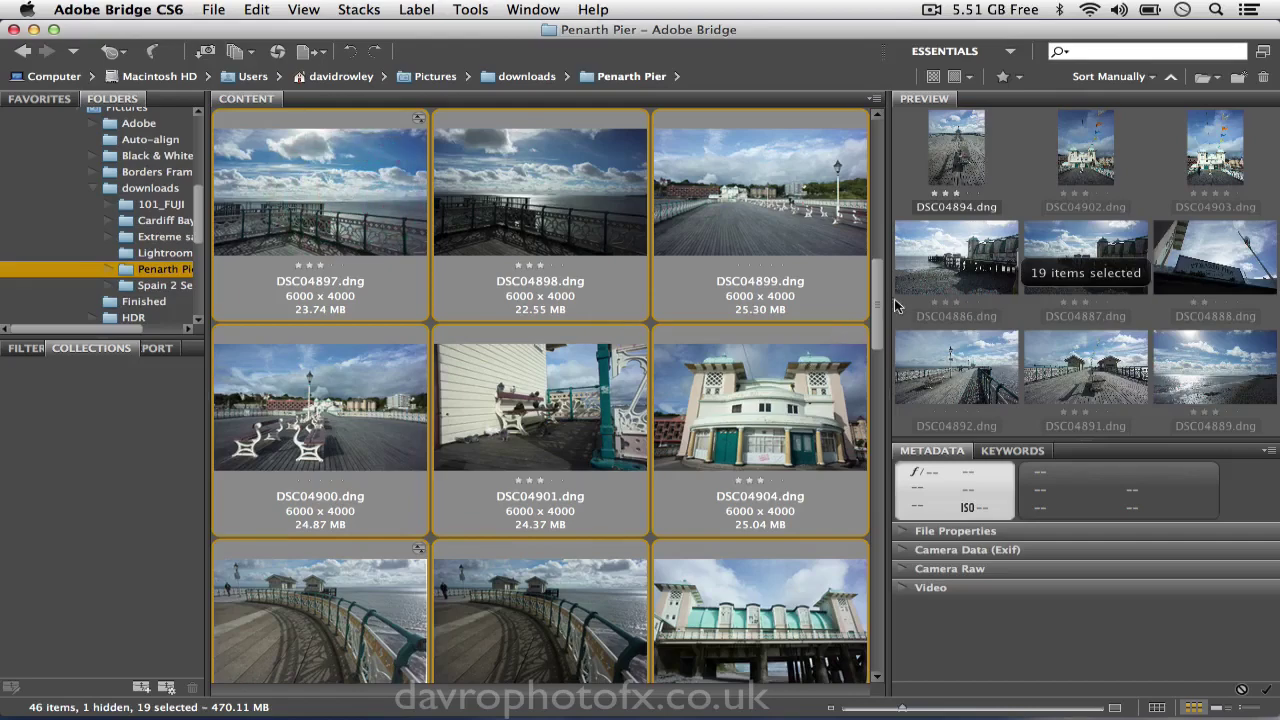
pyautogui.moveTo(875, 310); pyautogui.dragTo(872, 348)
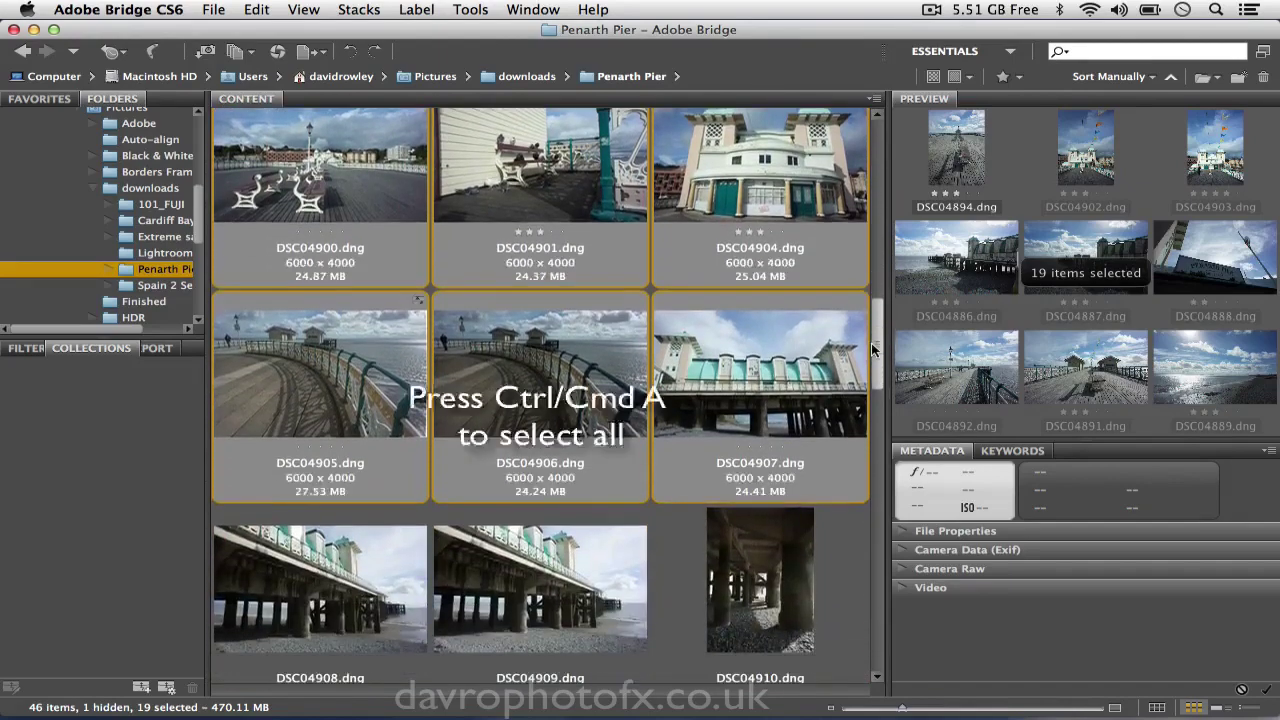
pyautogui.keyDown('super'); pyautogui.click(340, 568); pyautogui.keyUp('super')
# - Open the selected photos in Review Mode
pyautogui.moveTo(874, 348); pyautogui.dragTo(866, 130)
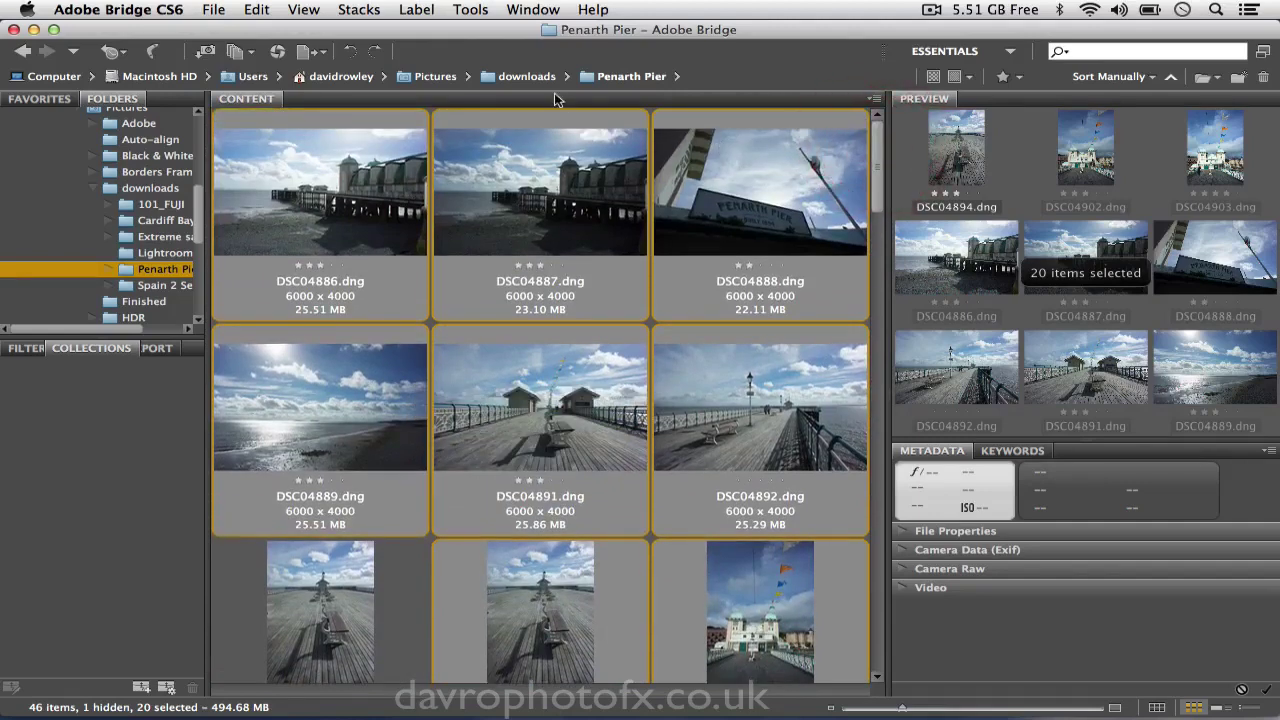
pyautogui.click(303, 10)
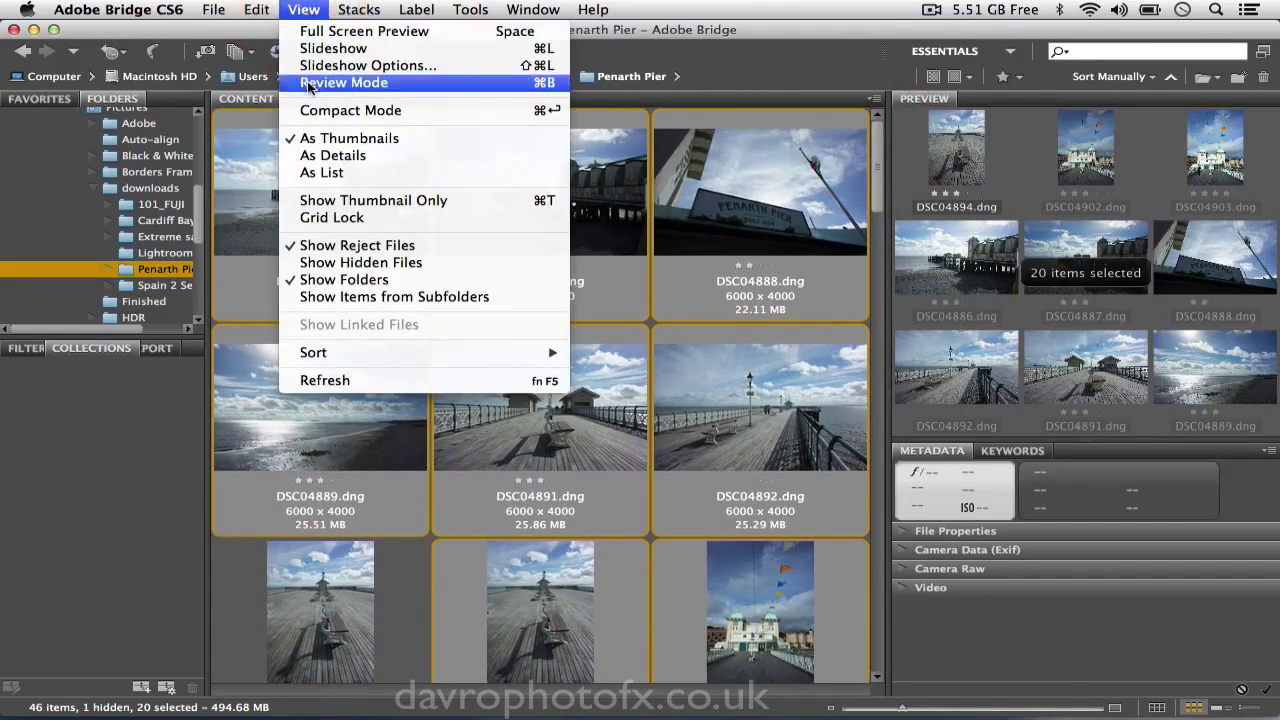
pyautogui.click(430, 83)
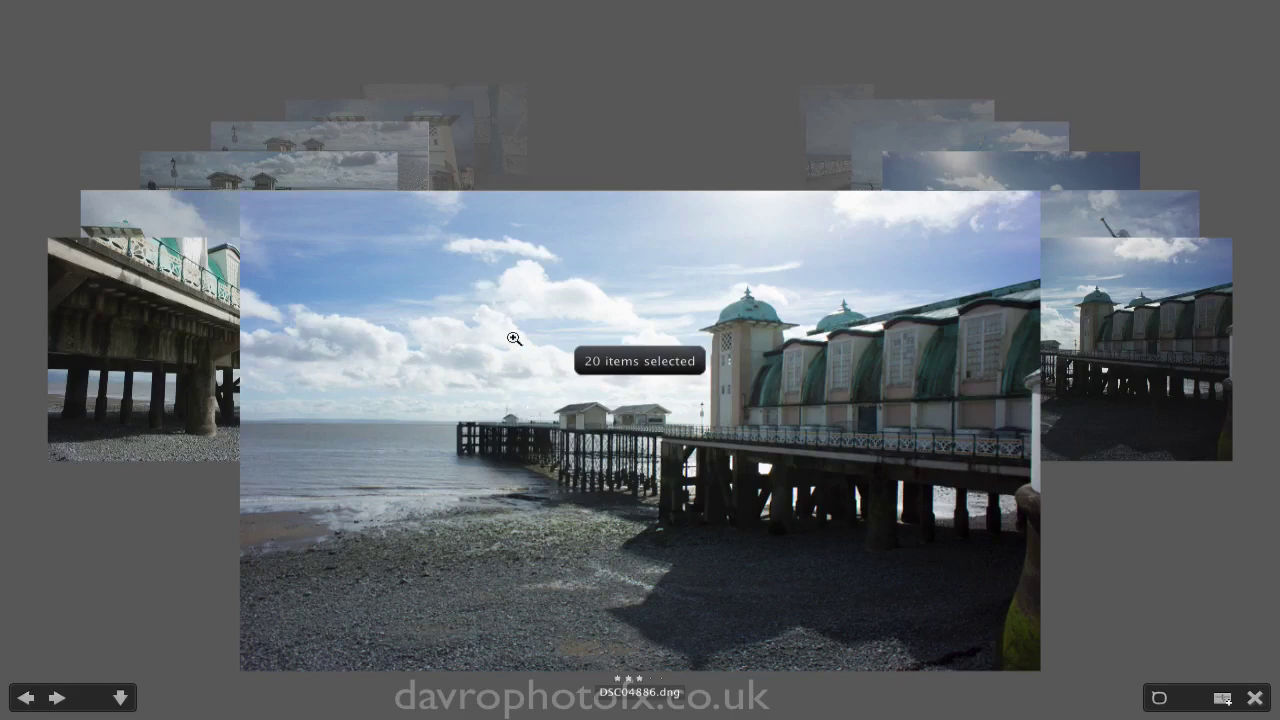
# - Place a loupe on the hut at the pier's end in DSC04886.dng and magnify it to 800%
pyautogui.click(513, 434)
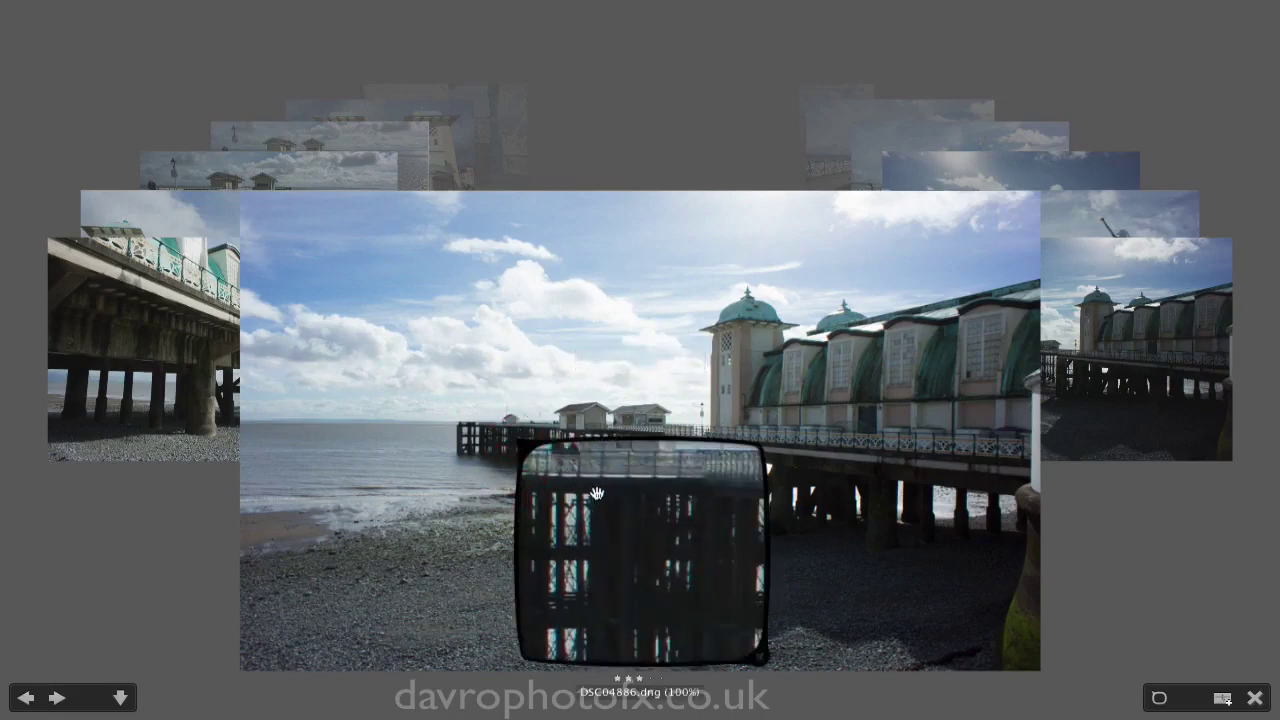
pyautogui.moveTo(597, 489); pyautogui.dragTo(600, 481)
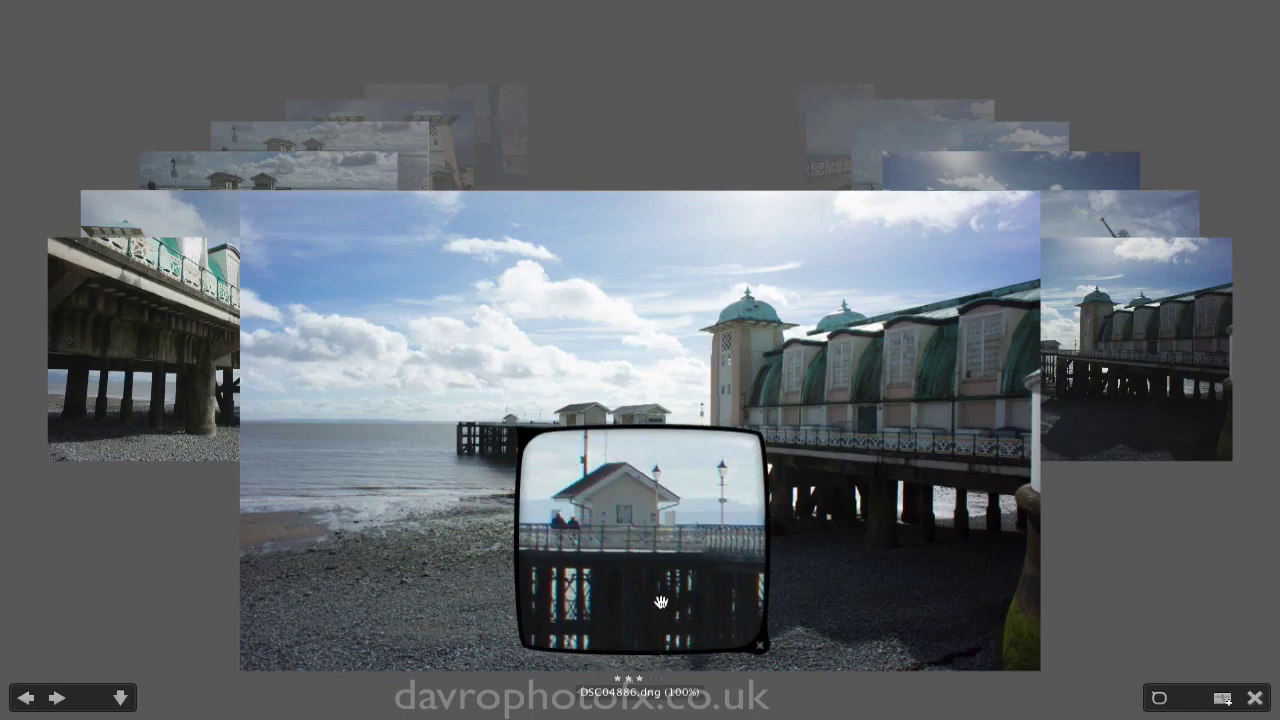
pyautogui.press('super+shift+plus')
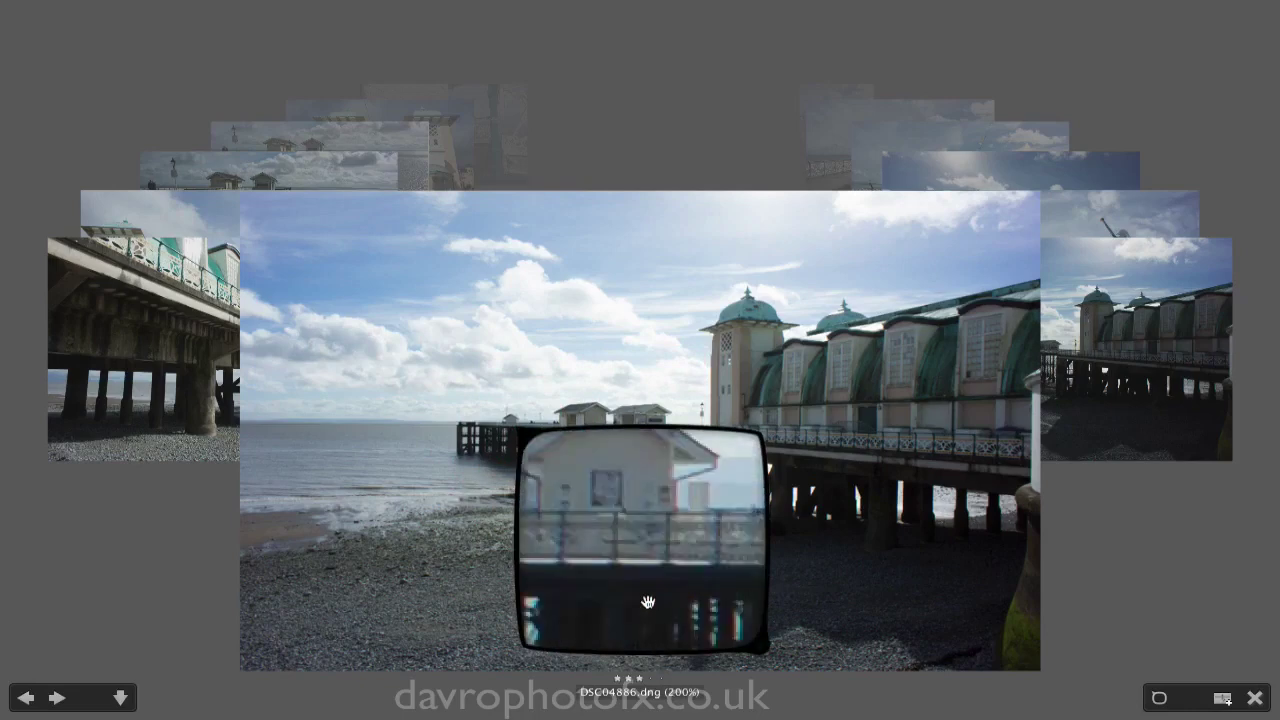
pyautogui.press('super+shift+plus')
pyautogui.press('super+shift+plus')
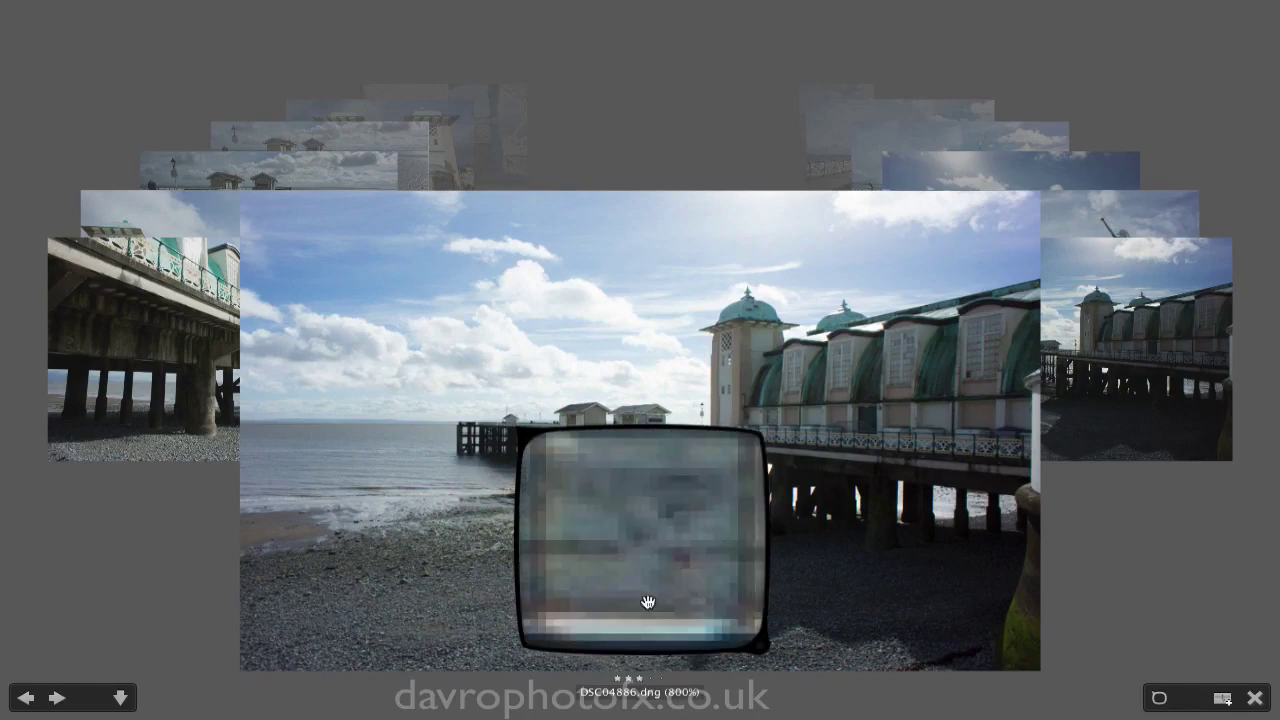
# - Move the loupe along the pier to the neighbouring hut, reduce its magnification to 100% and close it
pyautogui.moveTo(648, 560); pyautogui.dragTo(691, 530)
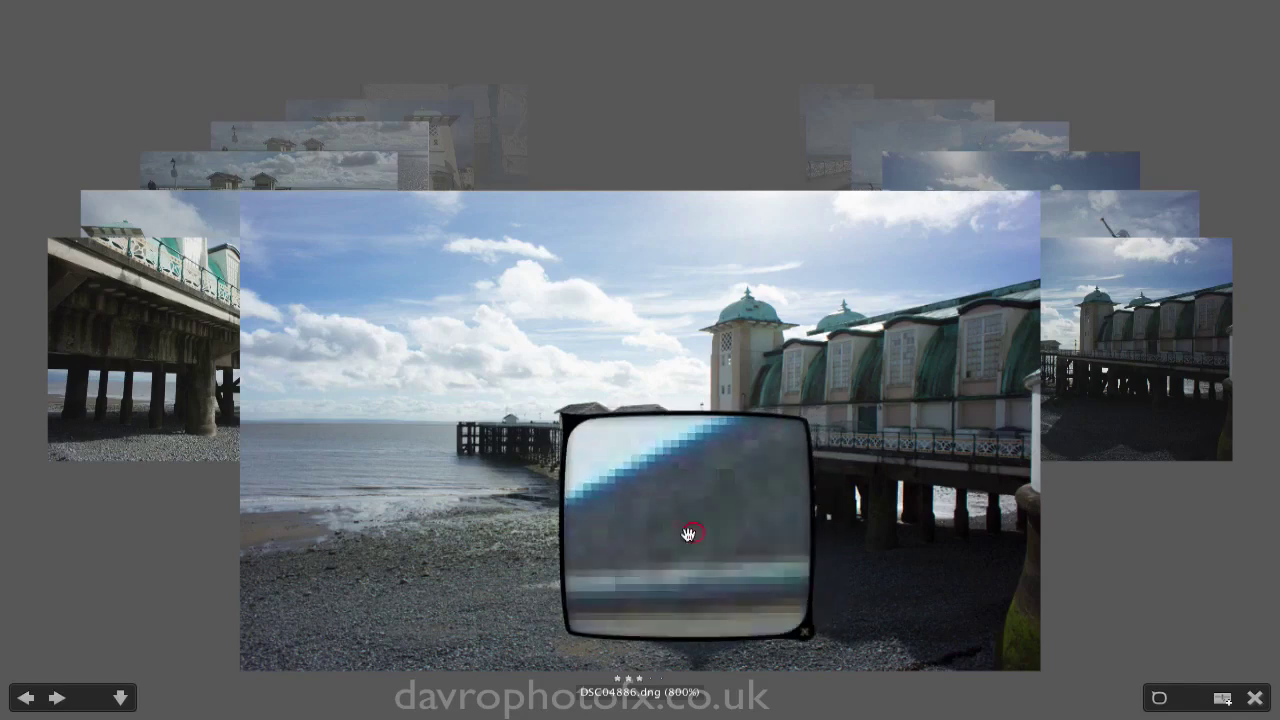
pyautogui.press('super+shift+minus')
pyautogui.press('super+shift+minus')
pyautogui.press('super+shift+minus')
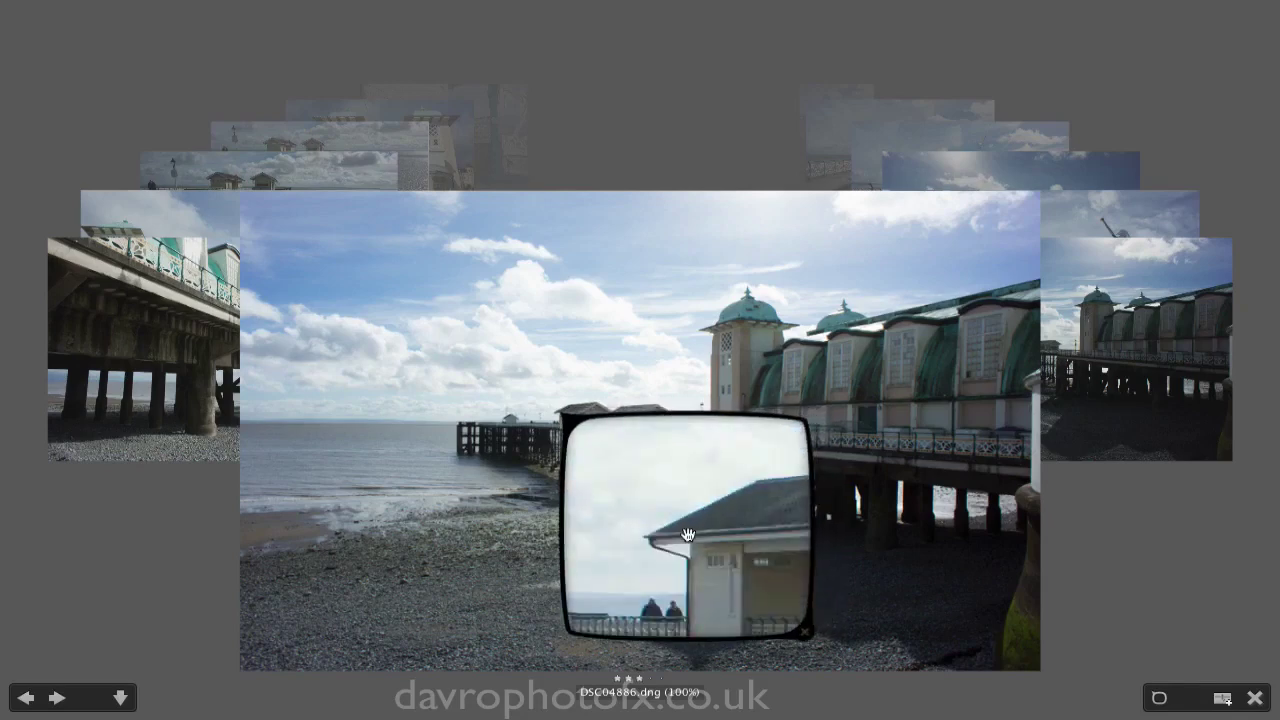
pyautogui.click(687, 534)
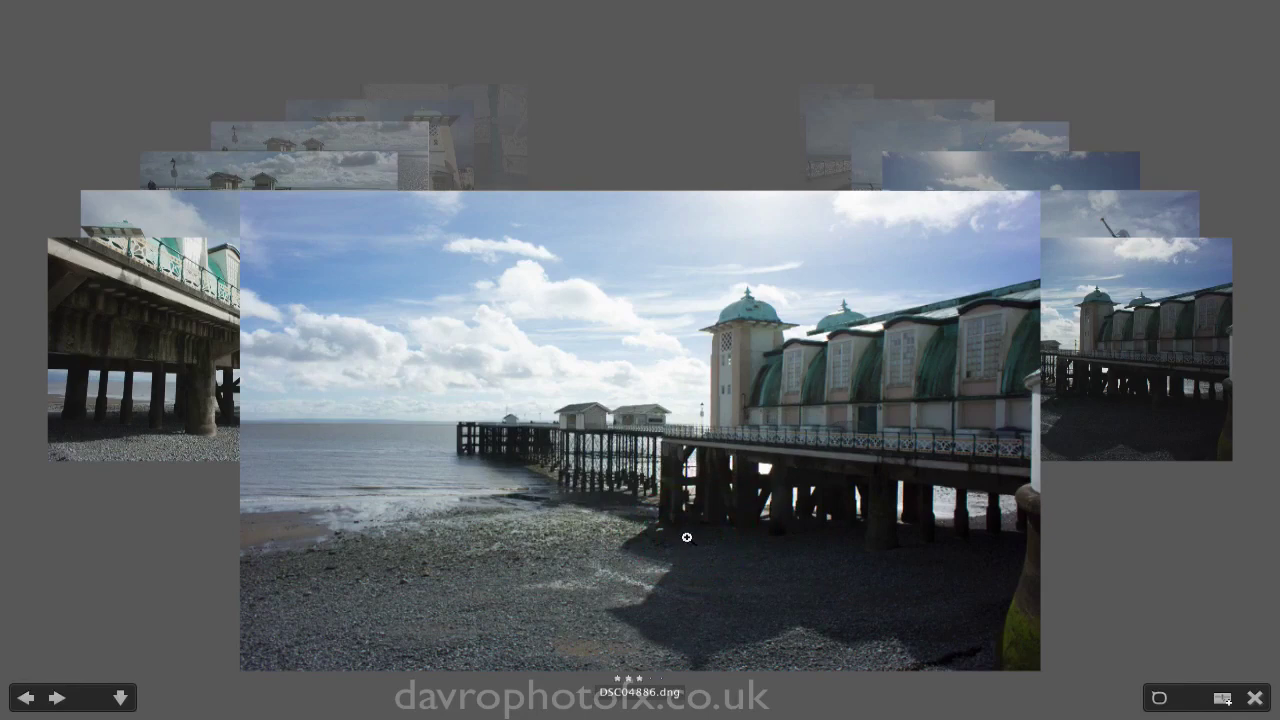
# - Step back to DSC04908.dng in the review carousel and forward again to DSC04886.dng
pyautogui.click(25, 697)
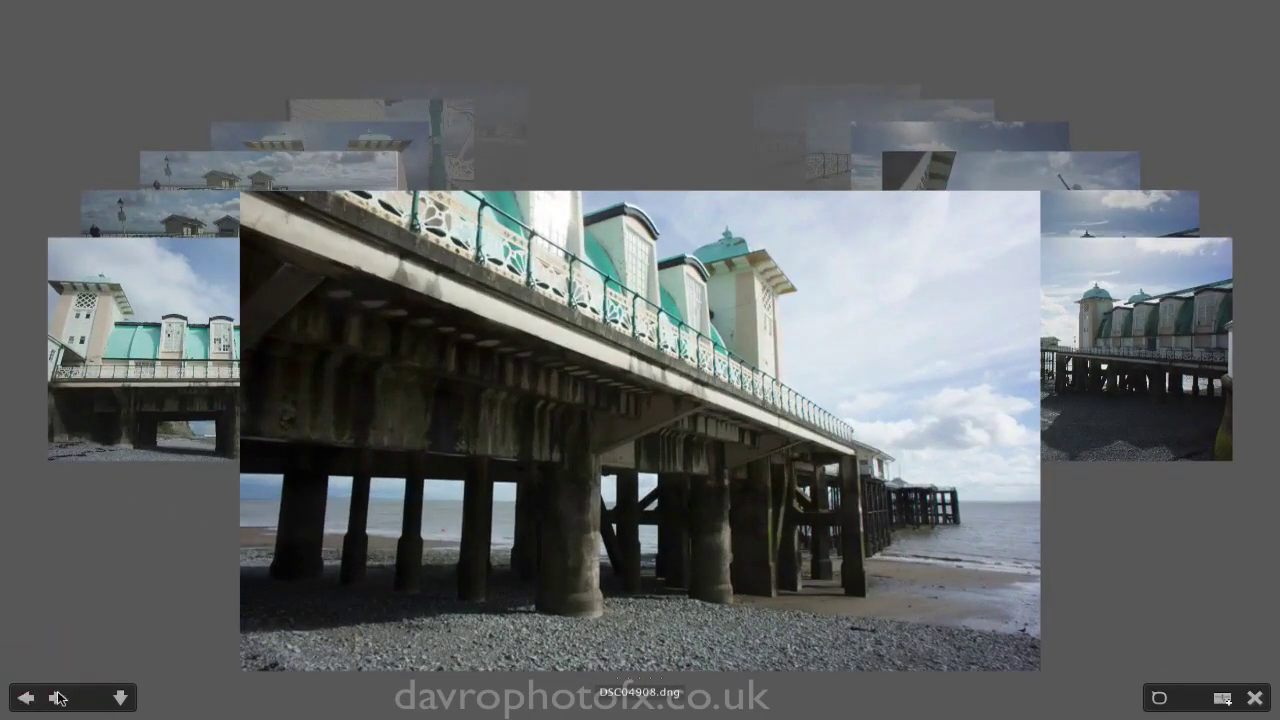
pyautogui.click(58, 697)
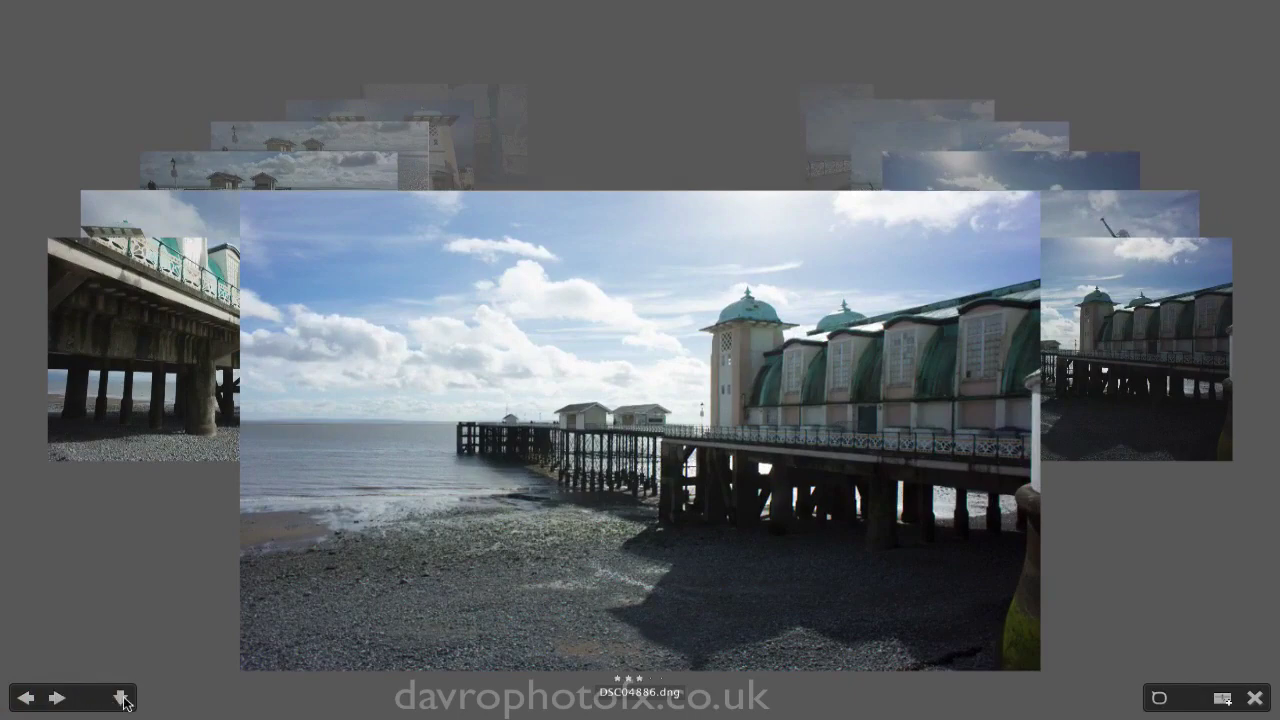
# - Bring DSC04908.dng to the front, drop it from the review set, and move back to DSC04907.dng
pyautogui.click(24, 699)
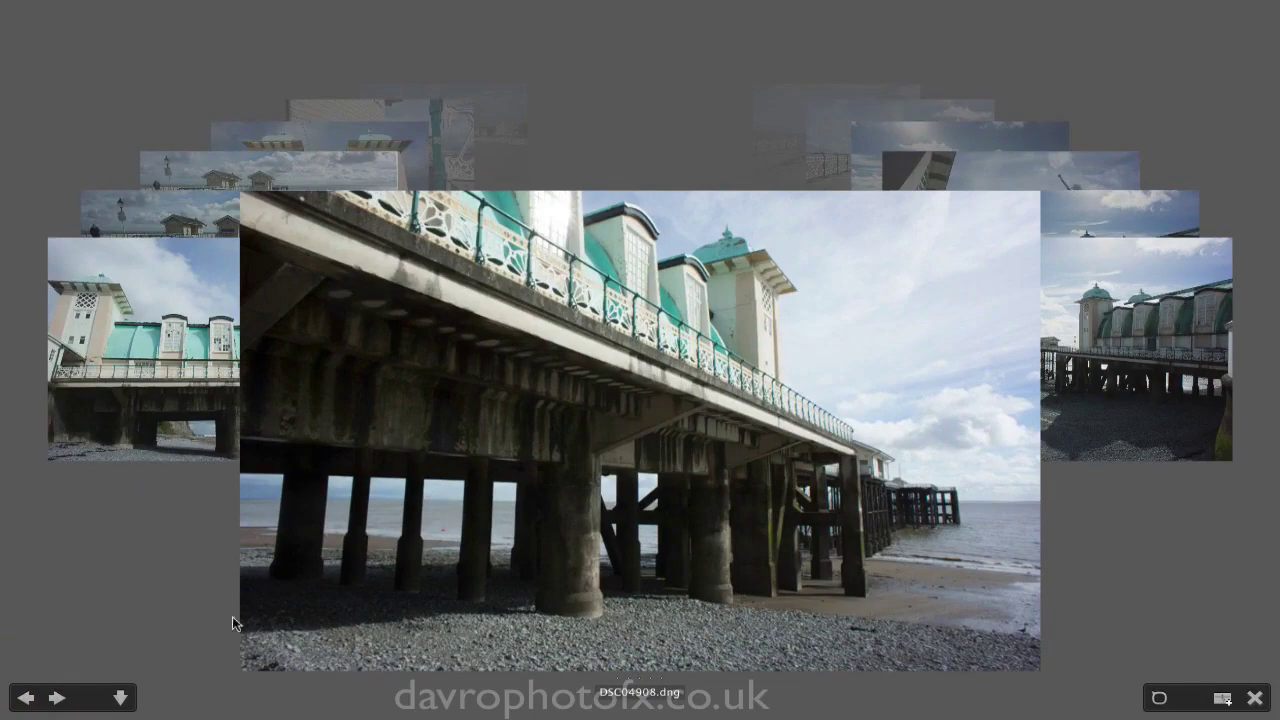
pyautogui.click(120, 700)
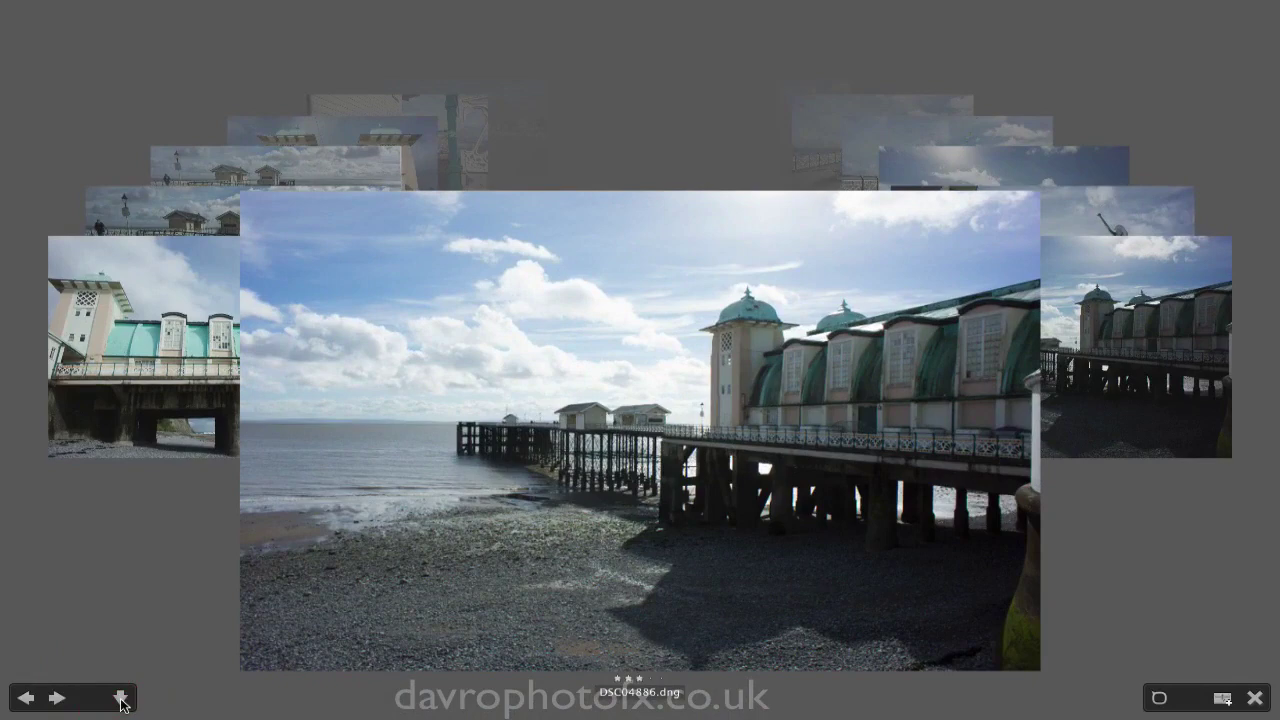
pyautogui.press('Left')
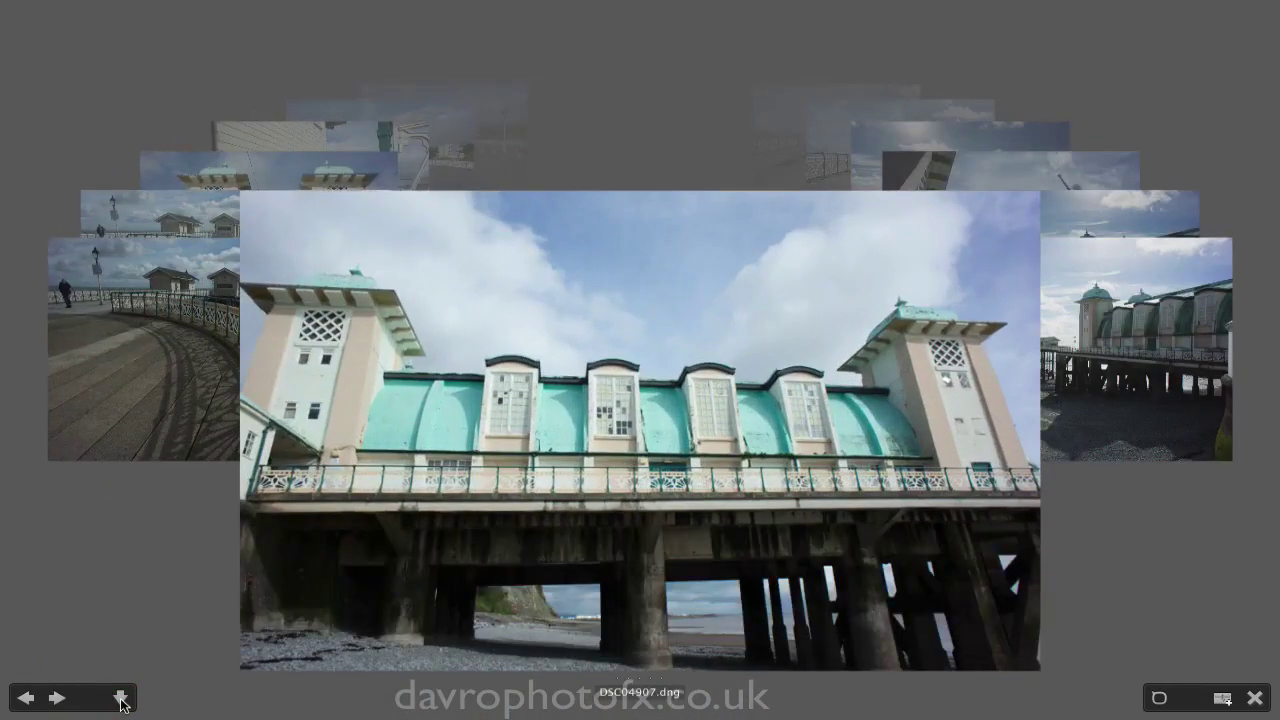
# - Drop DSC04907.dng from the review set, move back to DSC04906.dng and rate it two stars
pyautogui.press('Down')
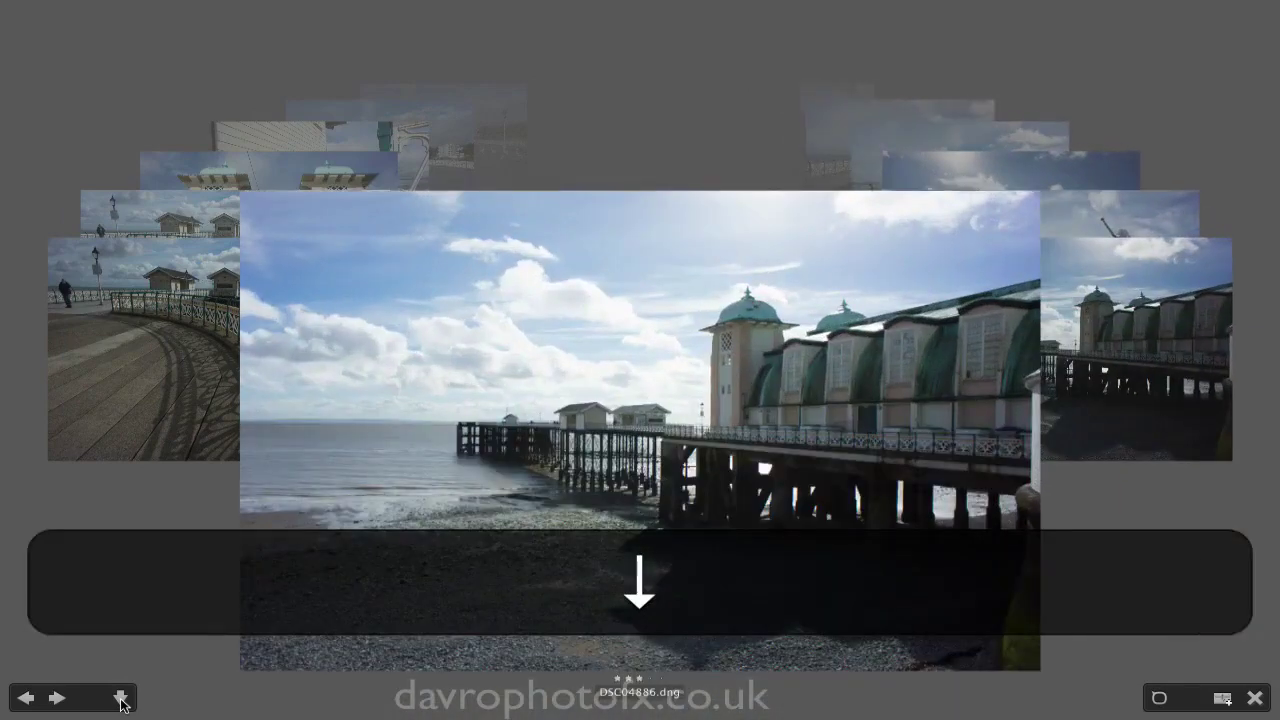
pyautogui.press('Left')
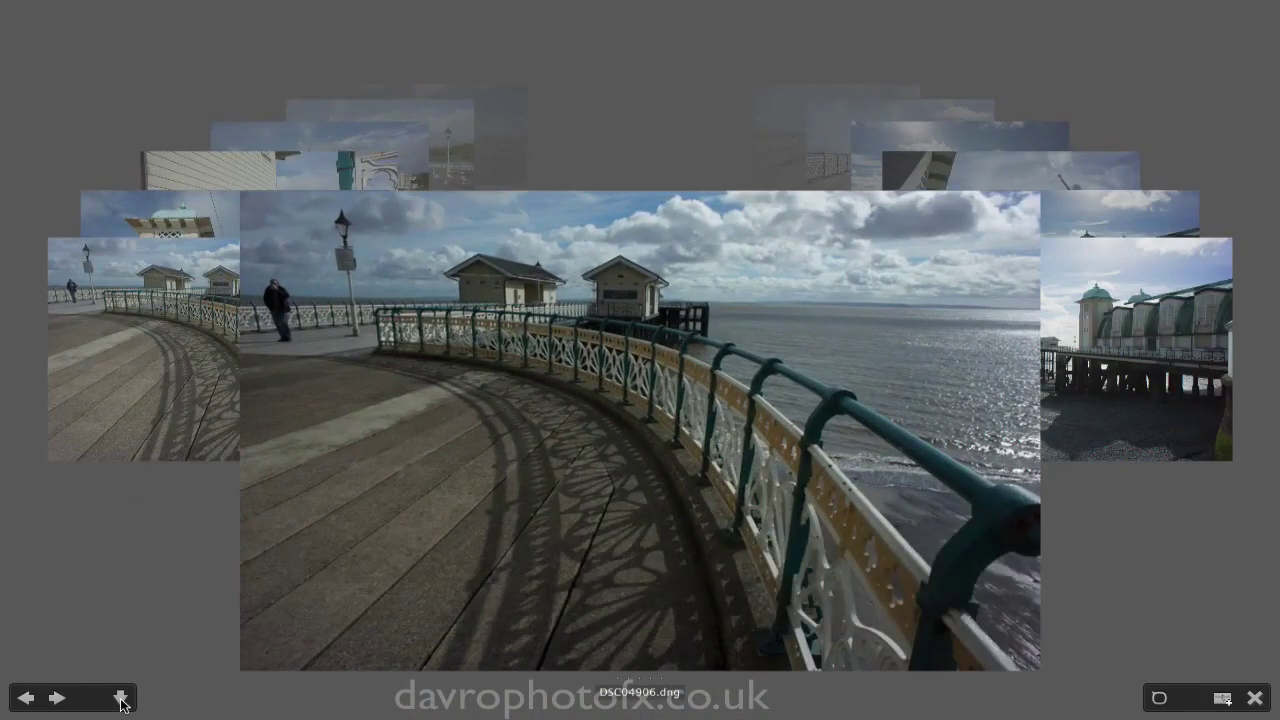
pyautogui.press('2')
# - Compare DSC04905.dng with DSC04906.dng in the carousel and drop DSC04905.dng from the review set
pyautogui.press('Left')
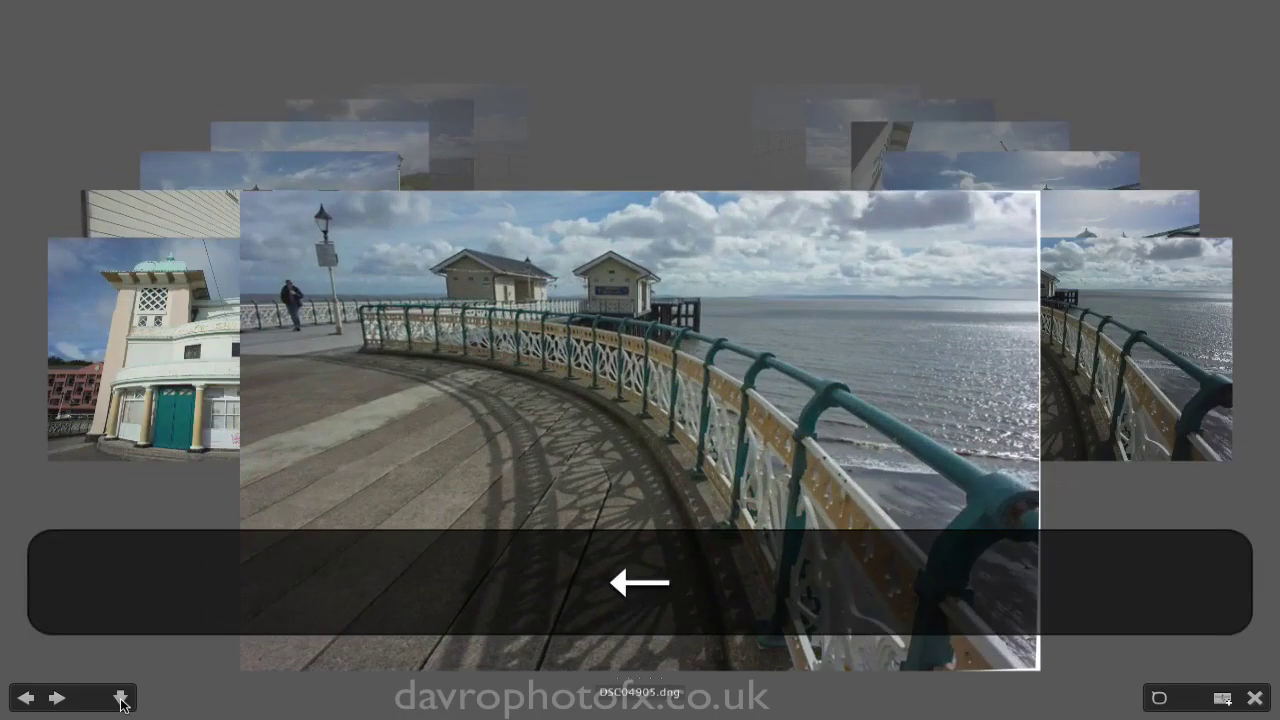
pyautogui.press('Right')
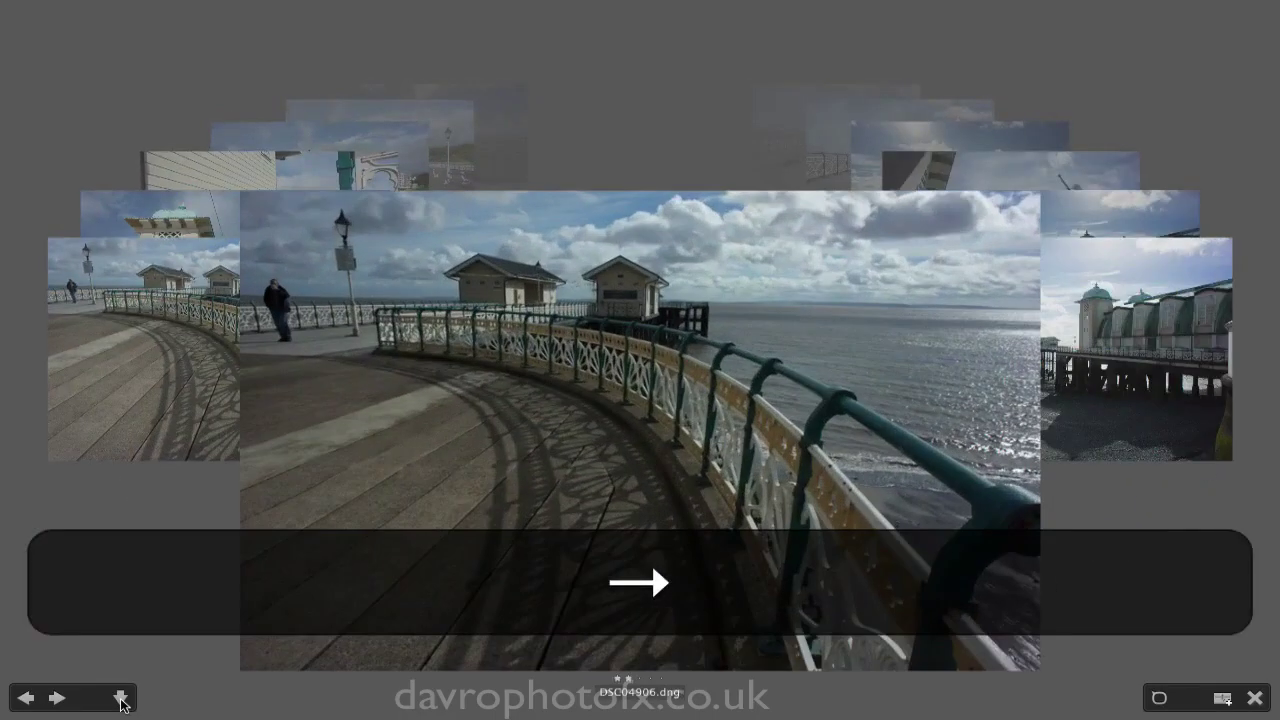
pyautogui.press('Left')
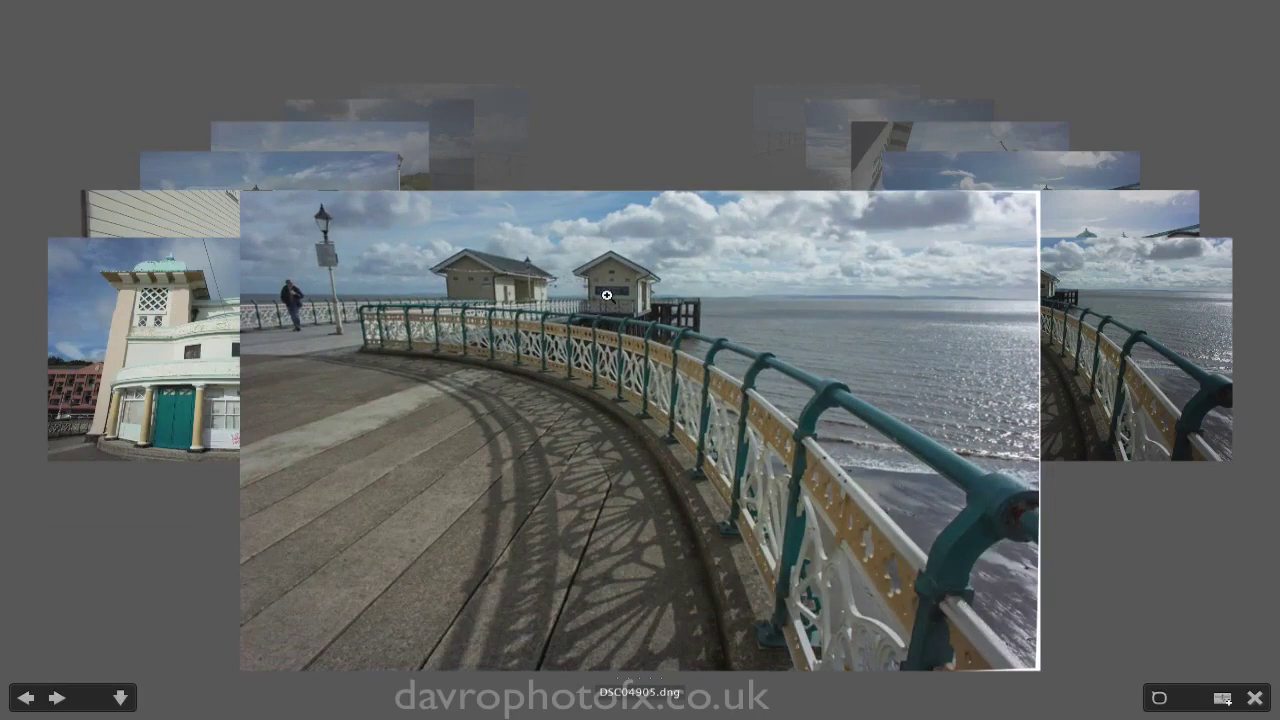
pyautogui.moveTo(607, 301); pyautogui.dragTo(601, 632)
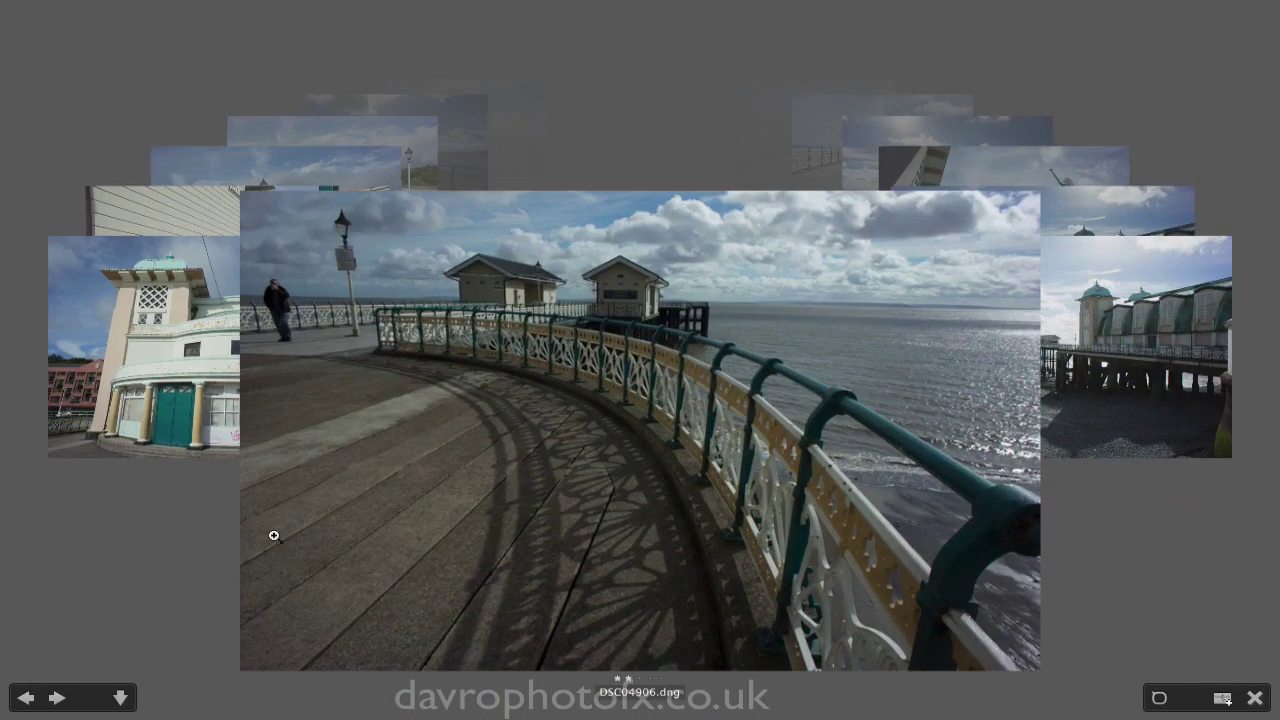
# - Move back past DSC04904.dng to DSC04901.dng, inspect the pigeons on the bench with a loupe and close it
pyautogui.click(182, 370)
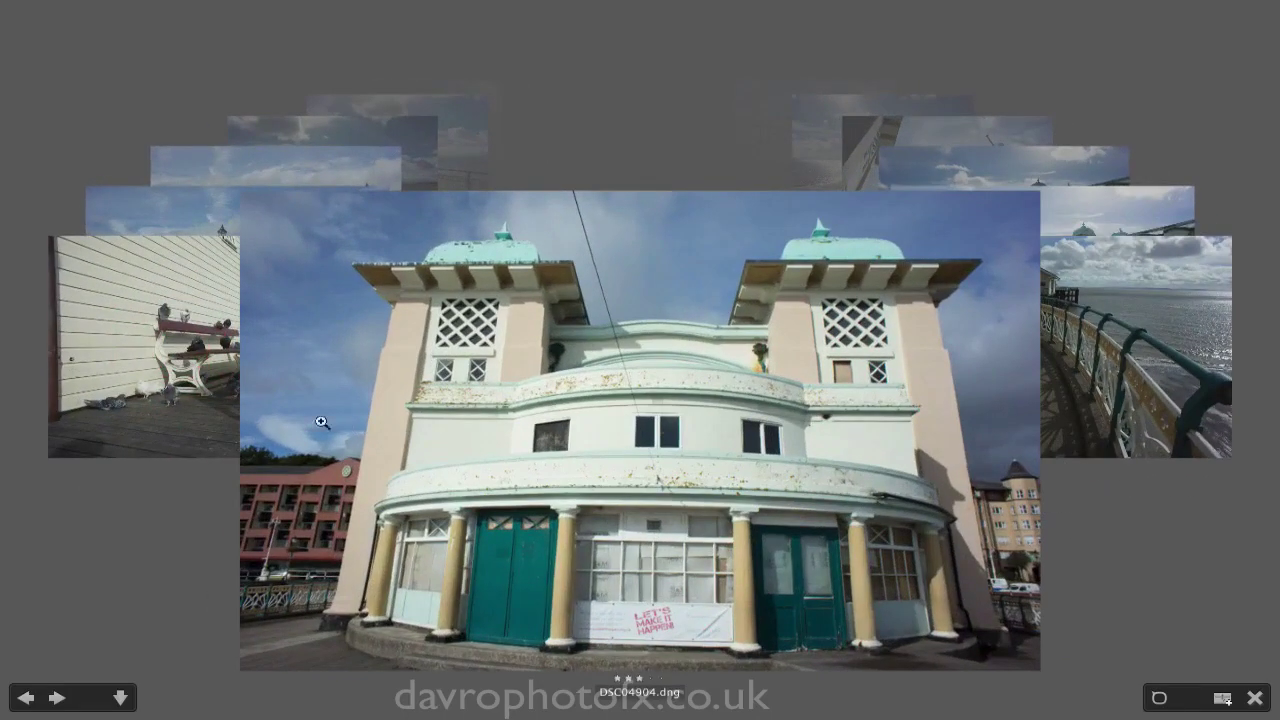
pyautogui.click(122, 342)
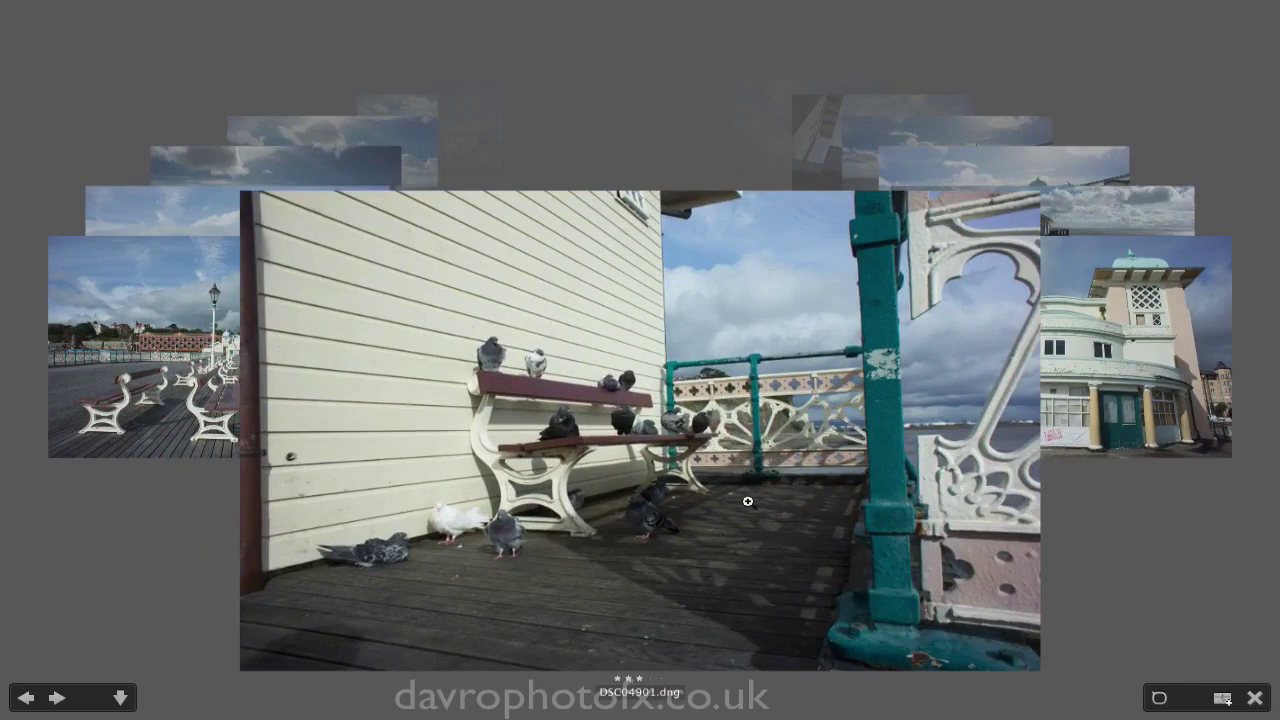
pyautogui.click(1157, 697)
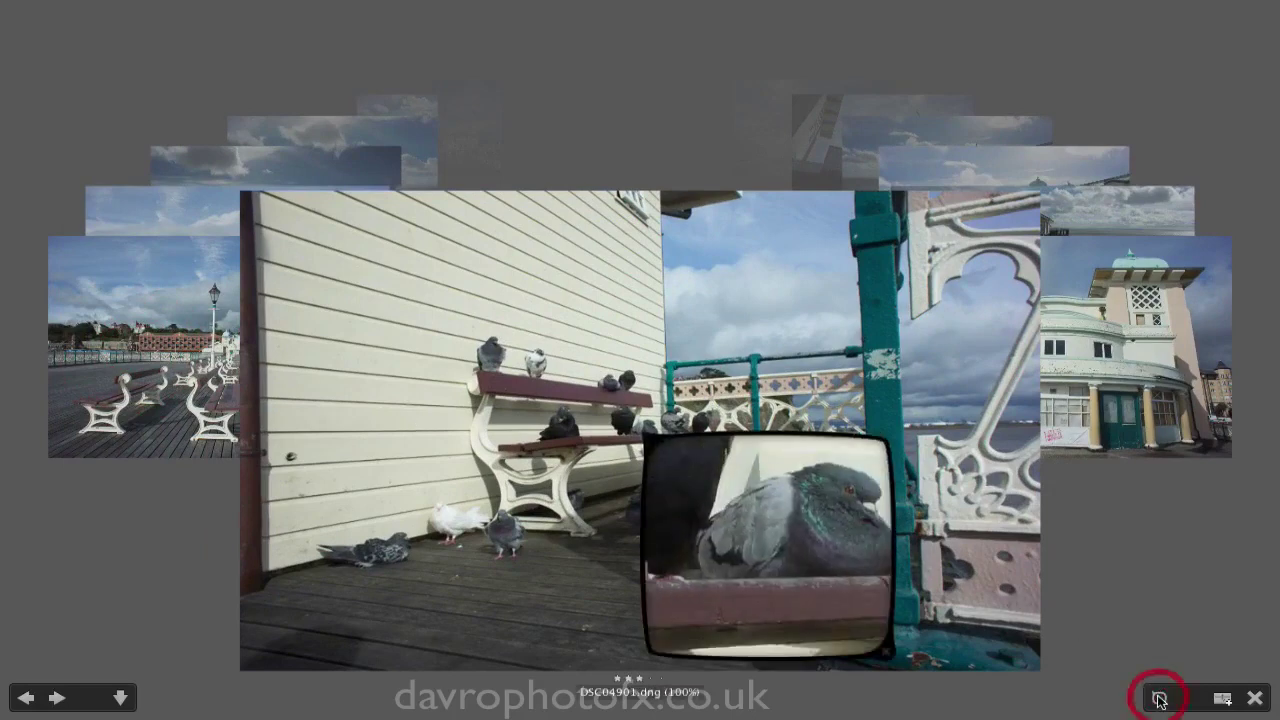
pyautogui.click(797, 573)
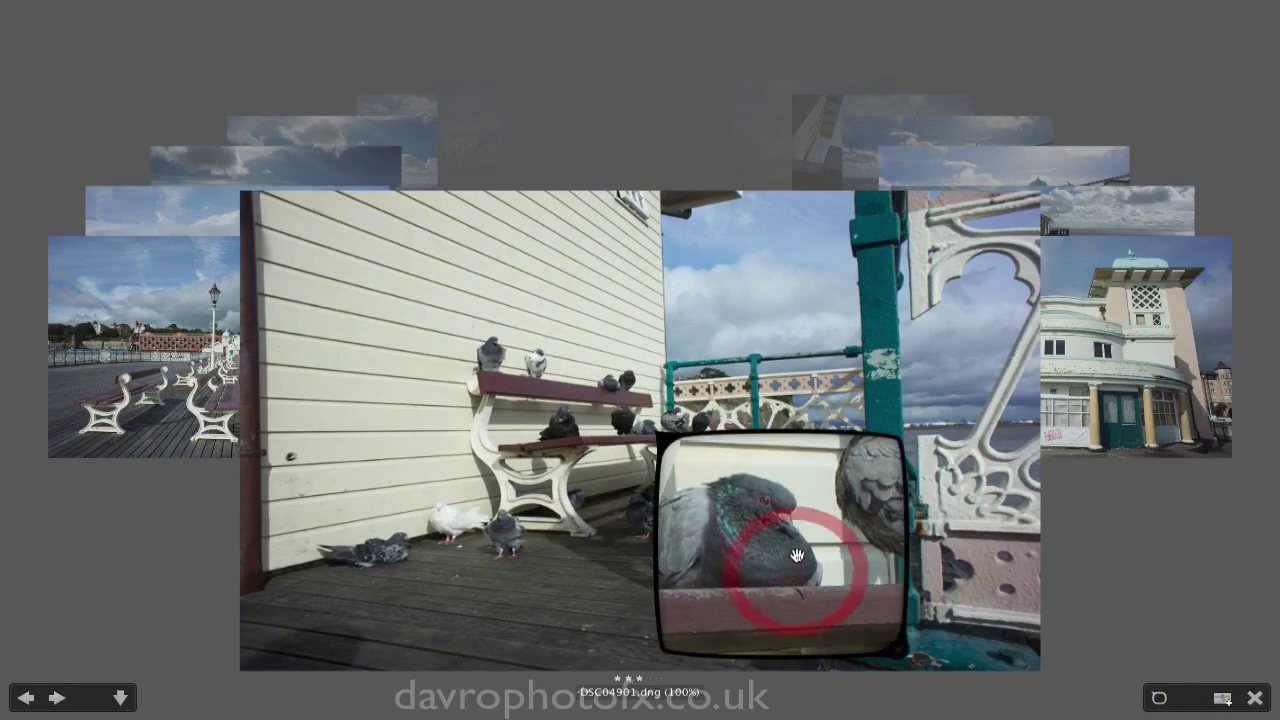
pyautogui.click(780, 543)
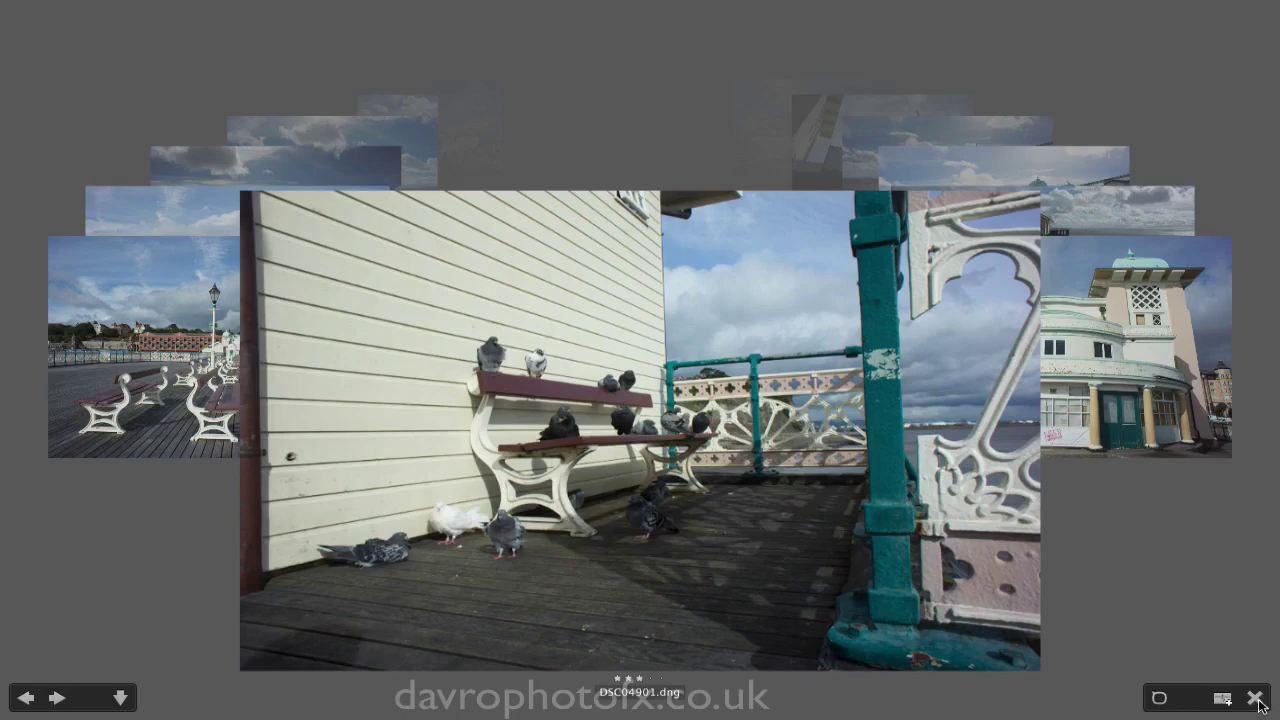
# - Rate DSC04900.dng two stars and drop the neighbouring DSC04899.dng from the review set
pyautogui.press('Left')
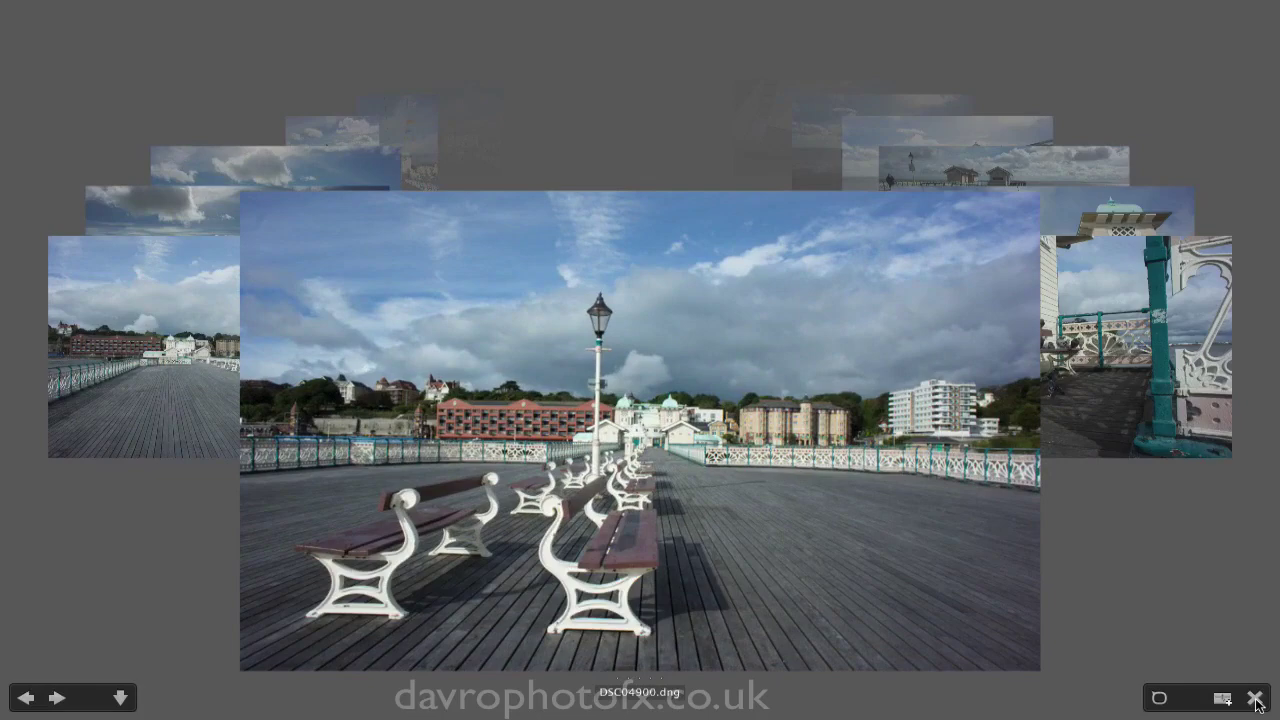
pyautogui.press('2')
pyautogui.press('Left')
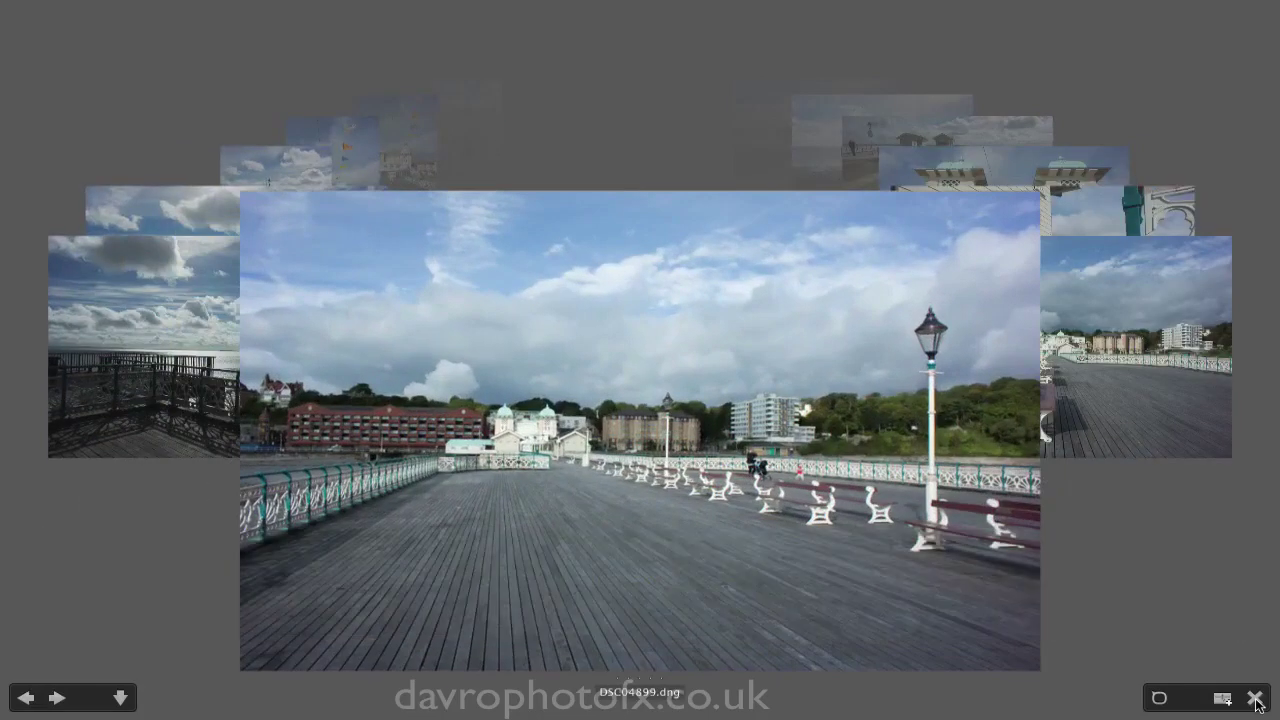
pyautogui.press('Down')
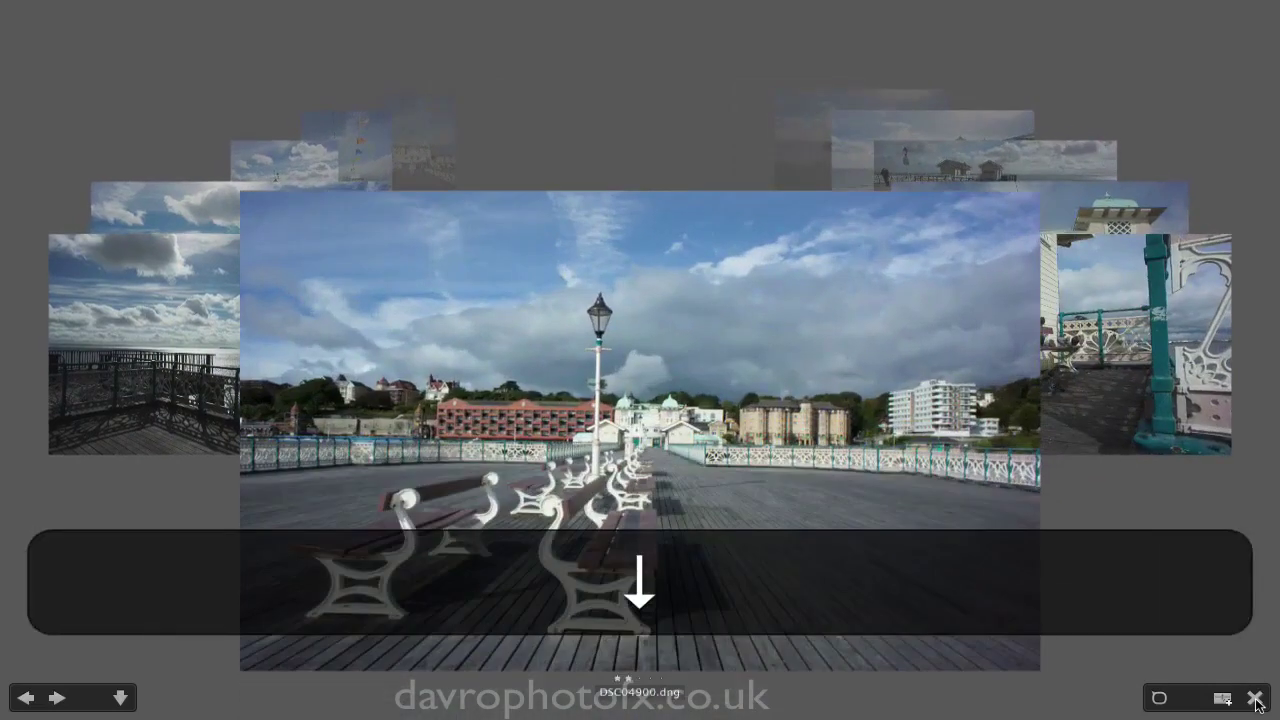
# - Step back to DSC04903.dng, save the review set as a collection named Penarth Pier, and open the original Penarth Pier folder
pyautogui.press('Left')
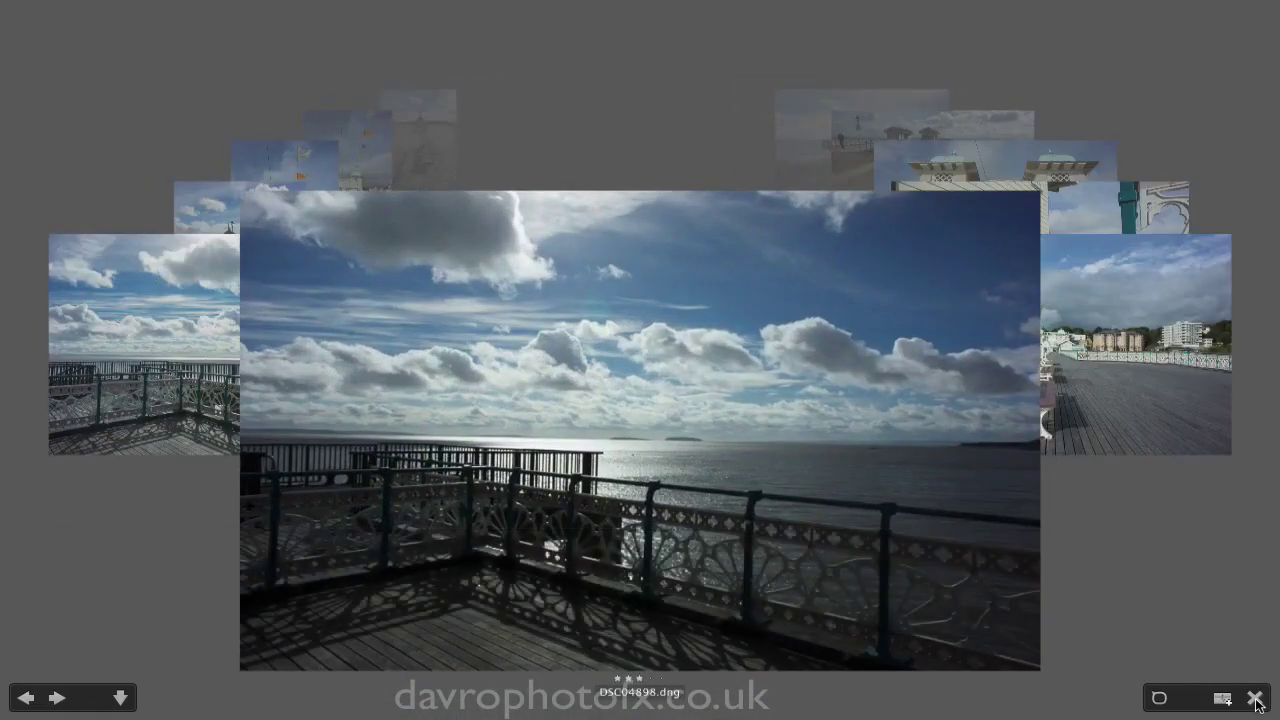
pyautogui.press('Left')
pyautogui.press('Left')
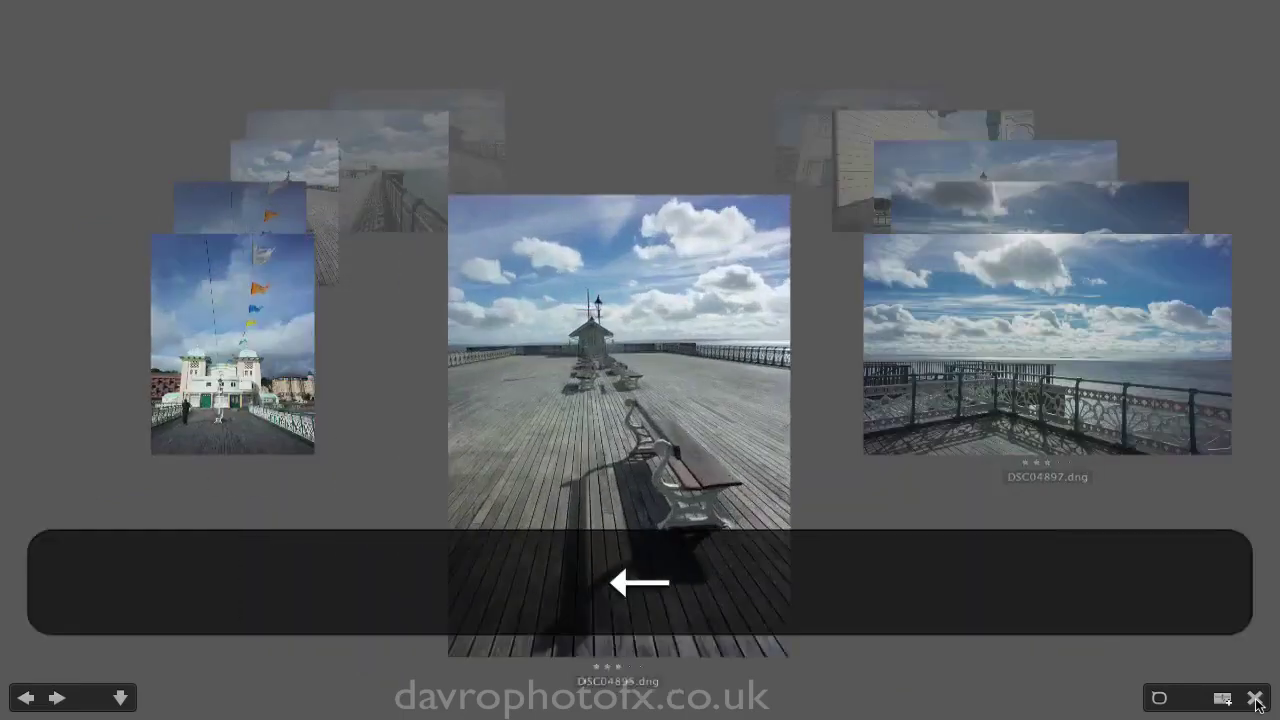
pyautogui.press('Left')
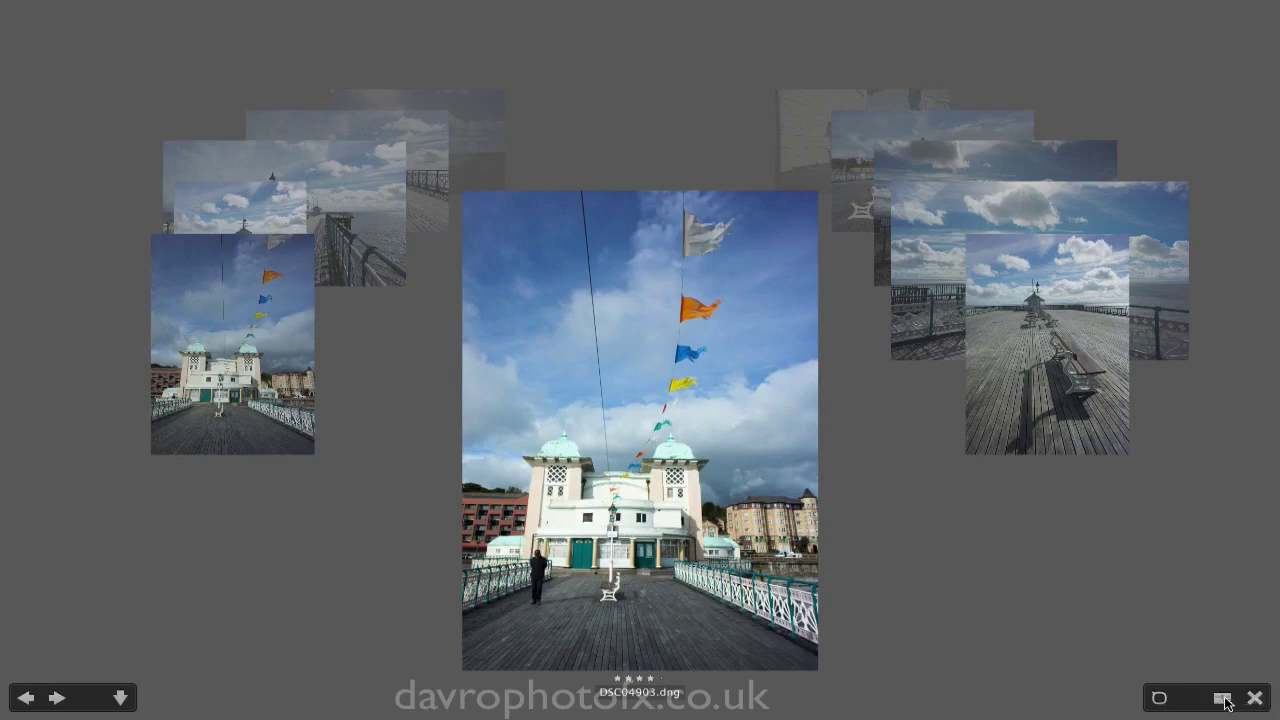
pyautogui.click(1222, 698)
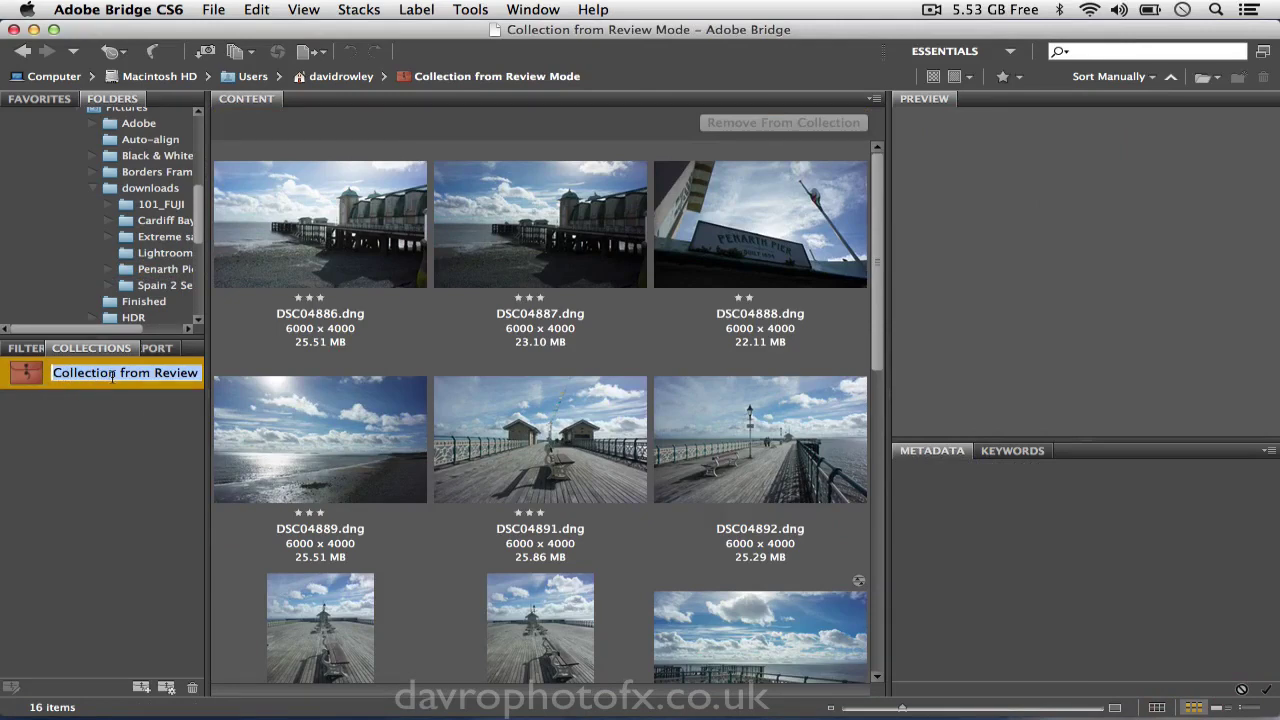
pyautogui.write('Pena')
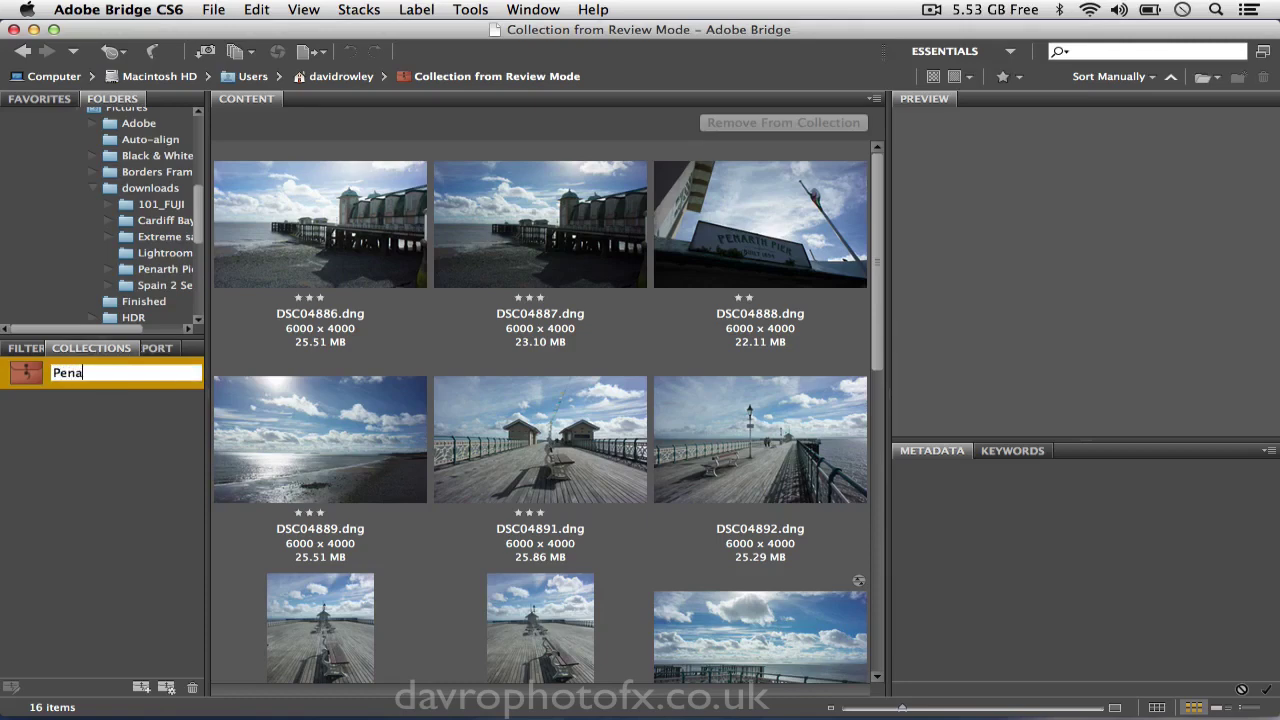
pyautogui.write('rth Pier')
pyautogui.press('Return')
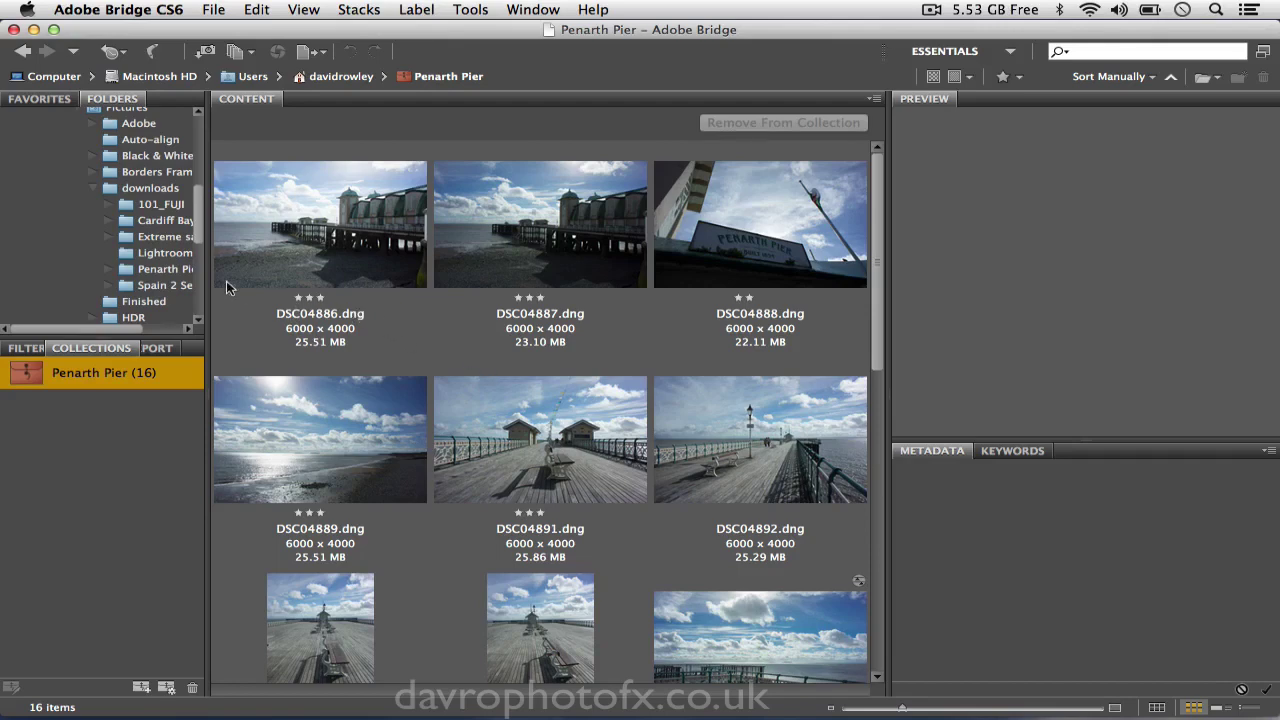
pyautogui.click(170, 272)
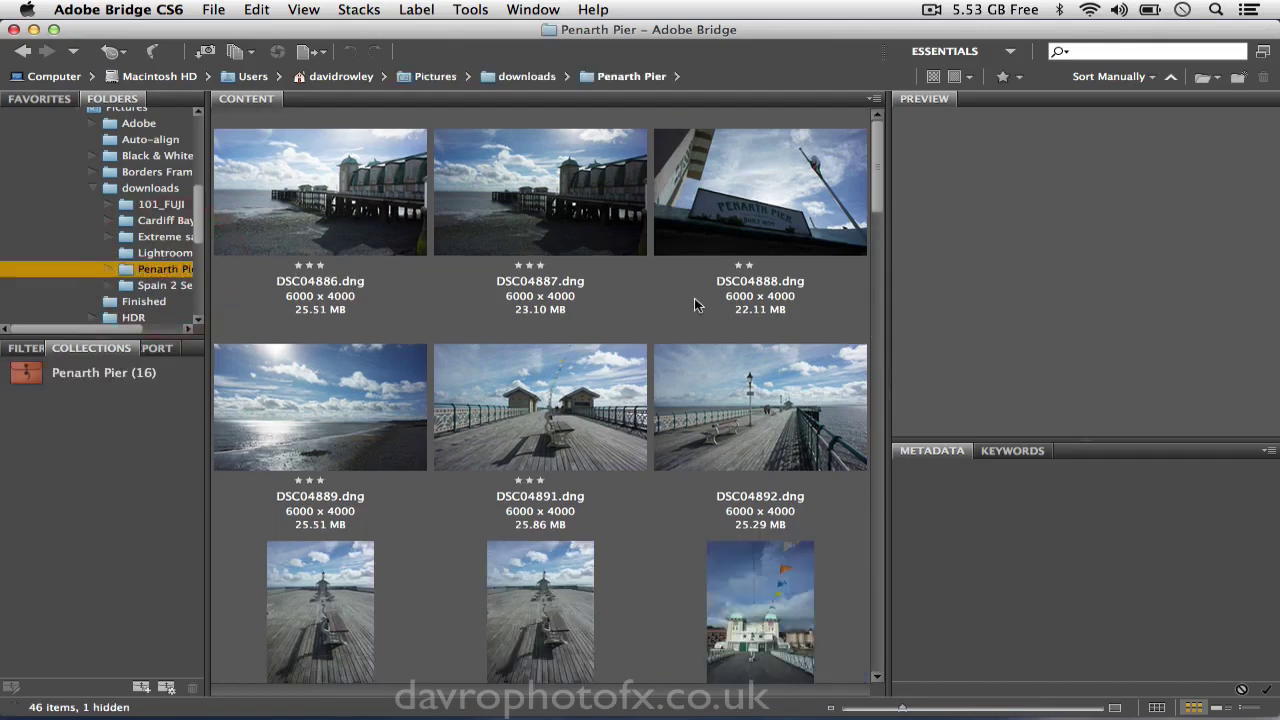
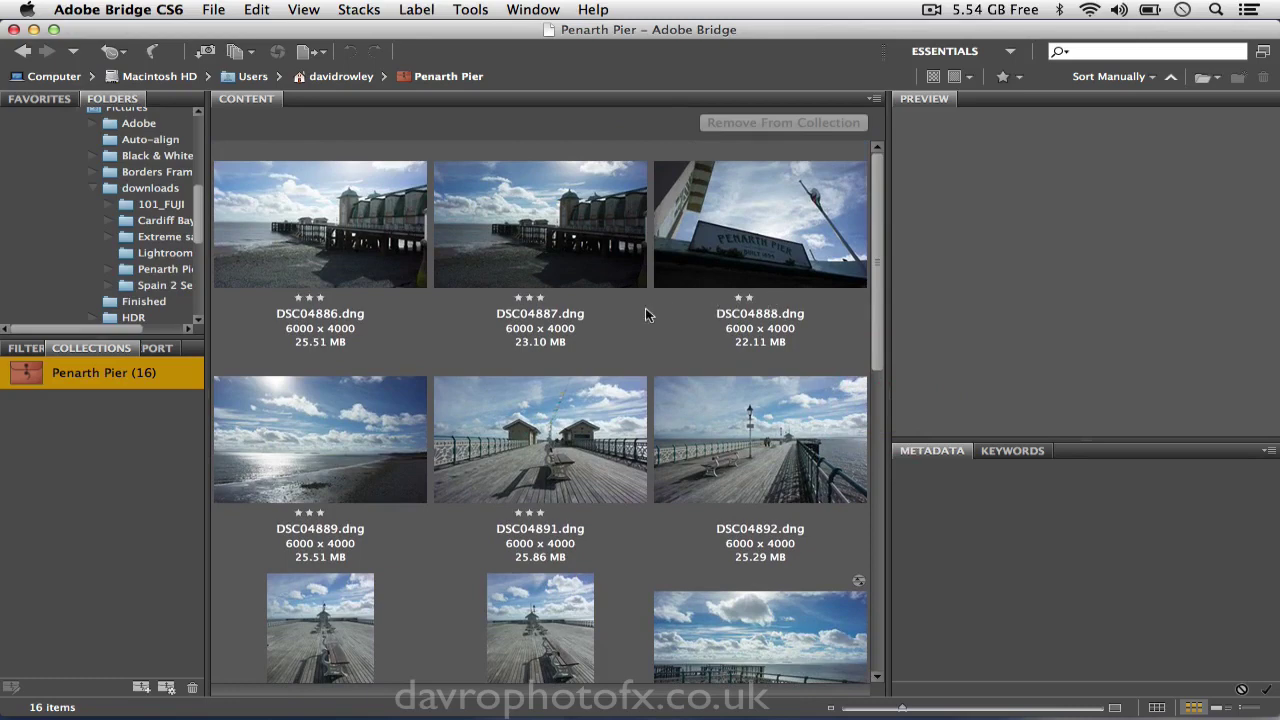
# - Filter the Penarth Pier collection to unrated photos and rate DSC04892.dng two stars
pyautogui.click(24, 349)
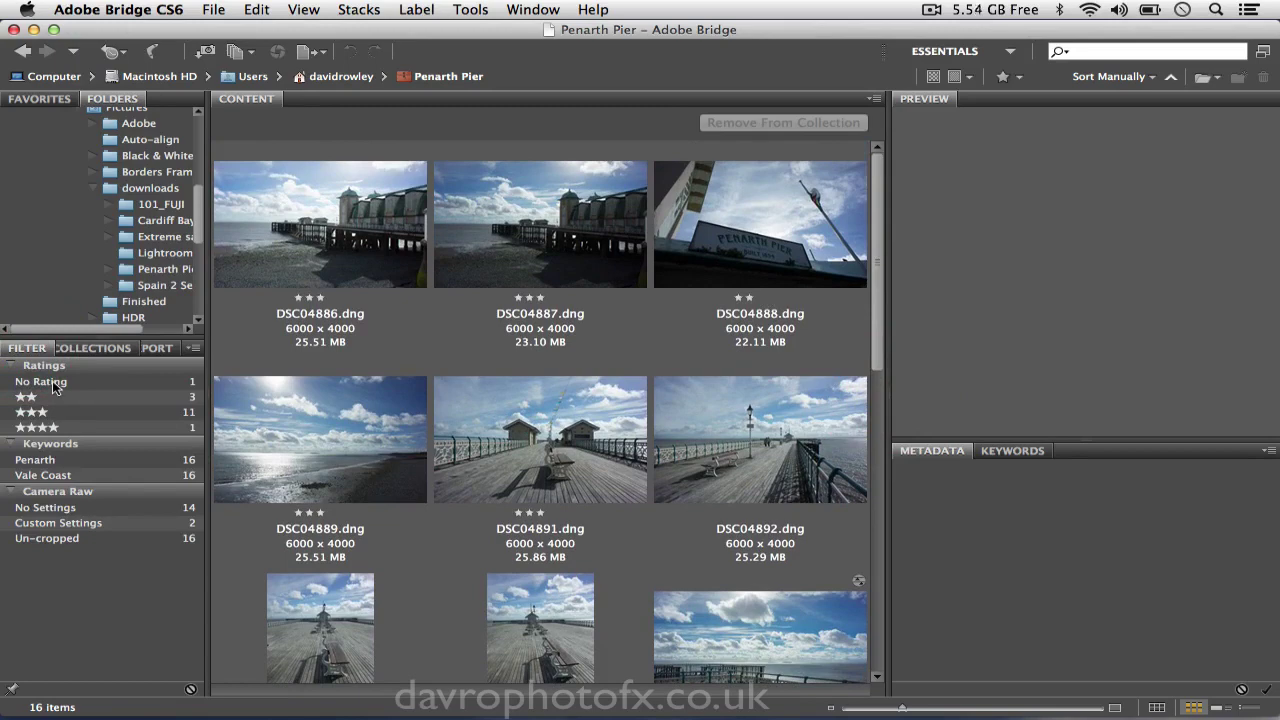
pyautogui.click(52, 380)
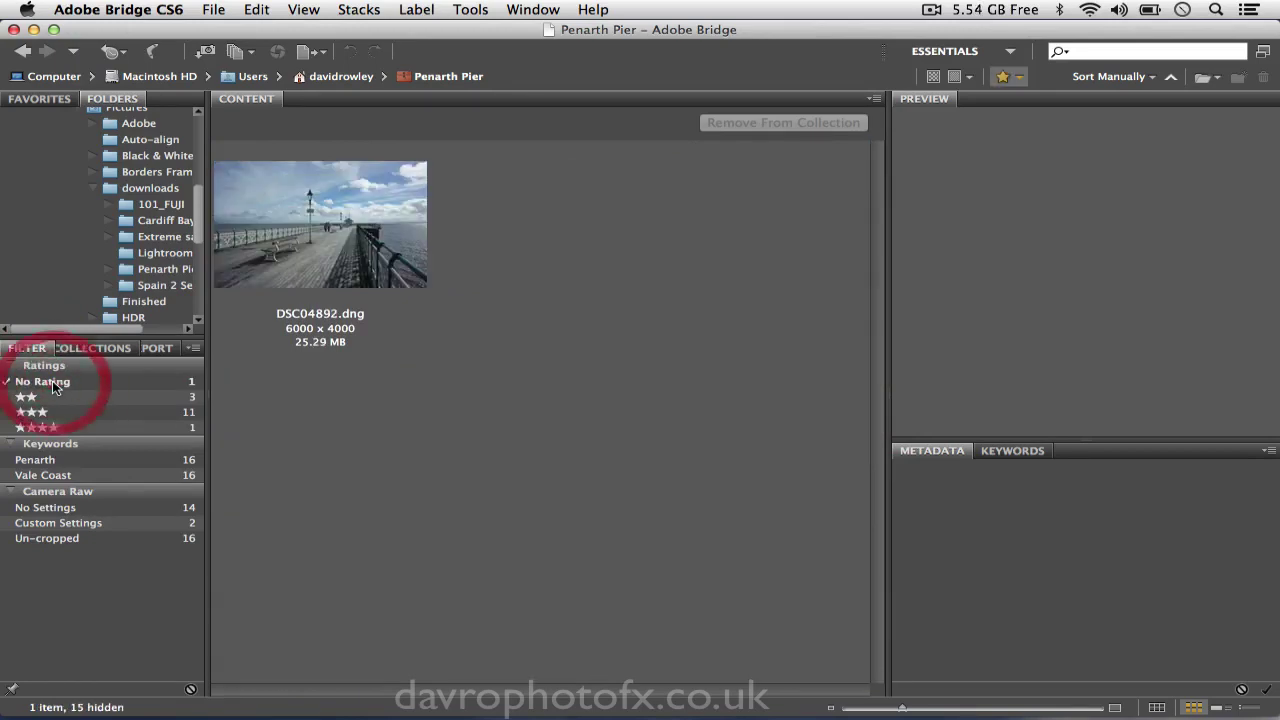
pyautogui.click(305, 302)
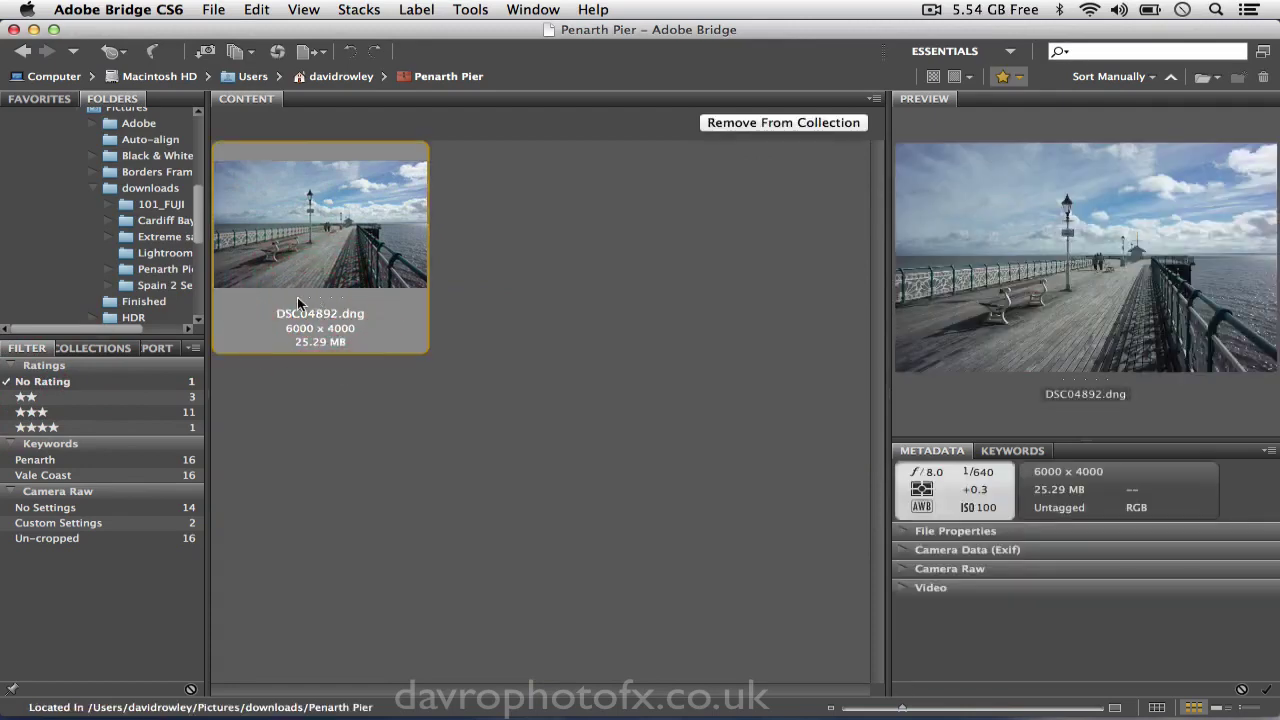
pyautogui.click(309, 300)
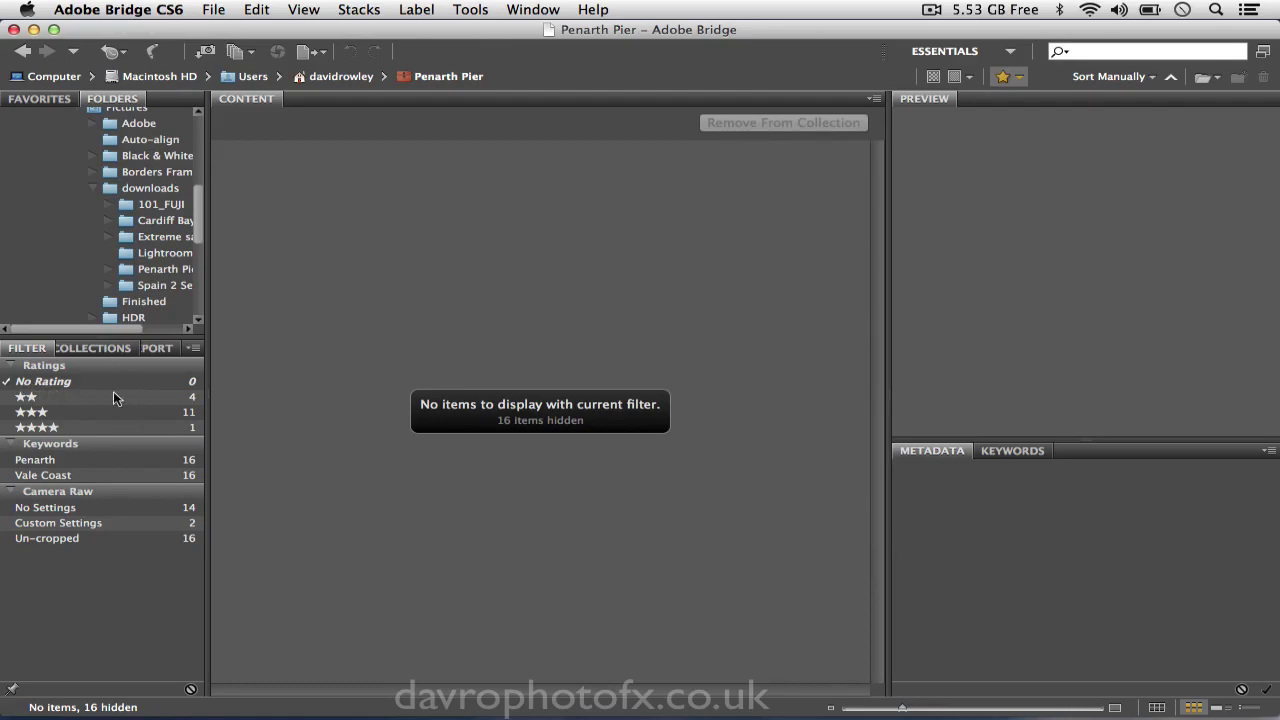
# - Clear the unrated filter and show only the two-star photos in the collection
pyautogui.click(74, 395)
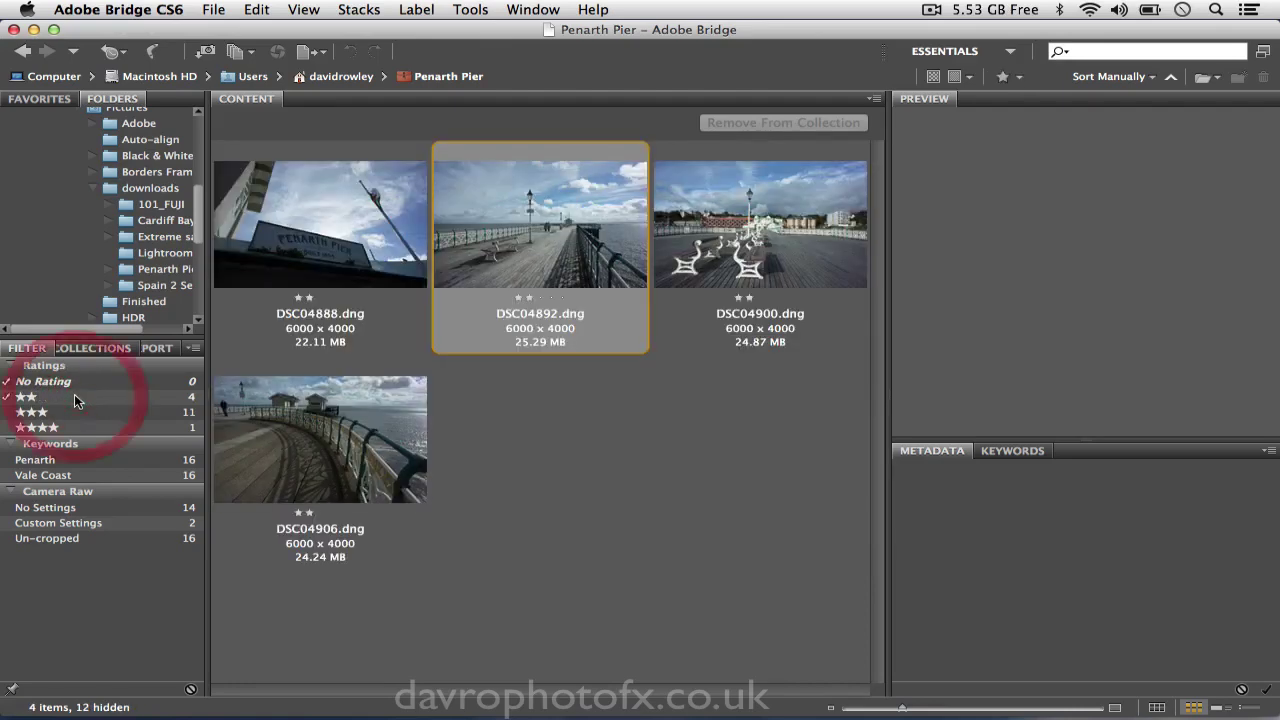
pyautogui.click(74, 395)
pyautogui.click(74, 383)
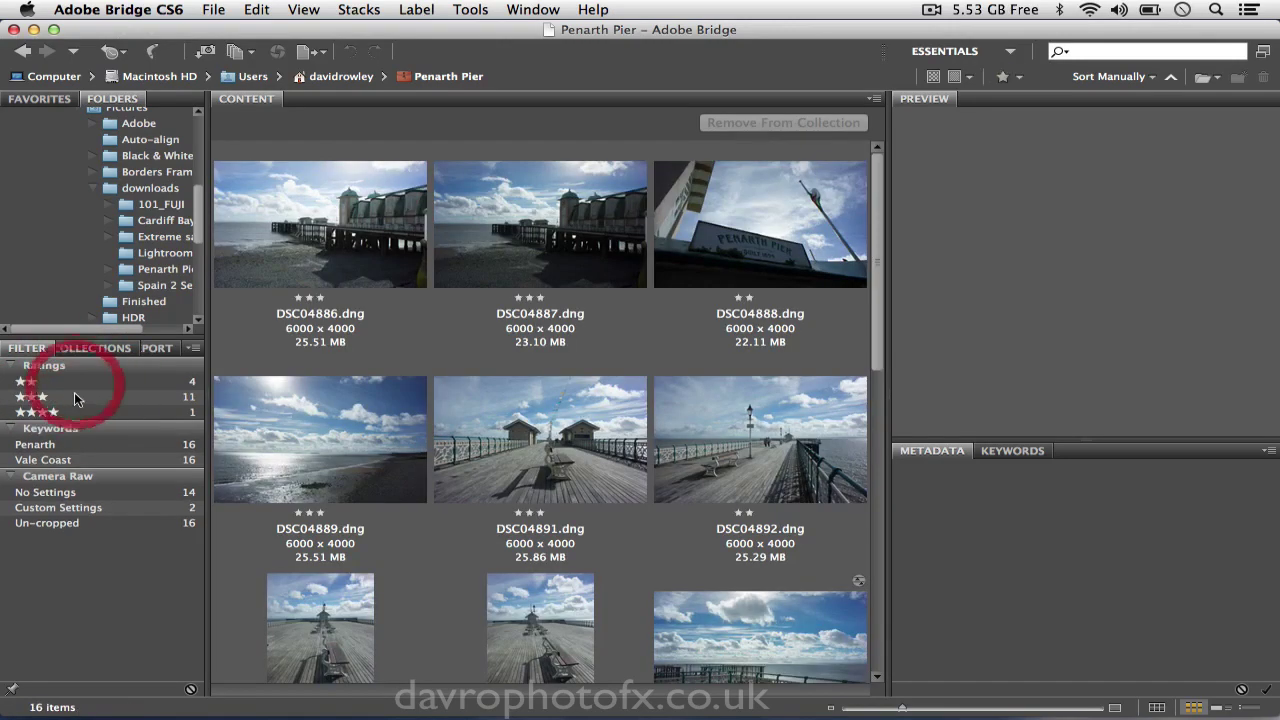
pyautogui.click(74, 389)
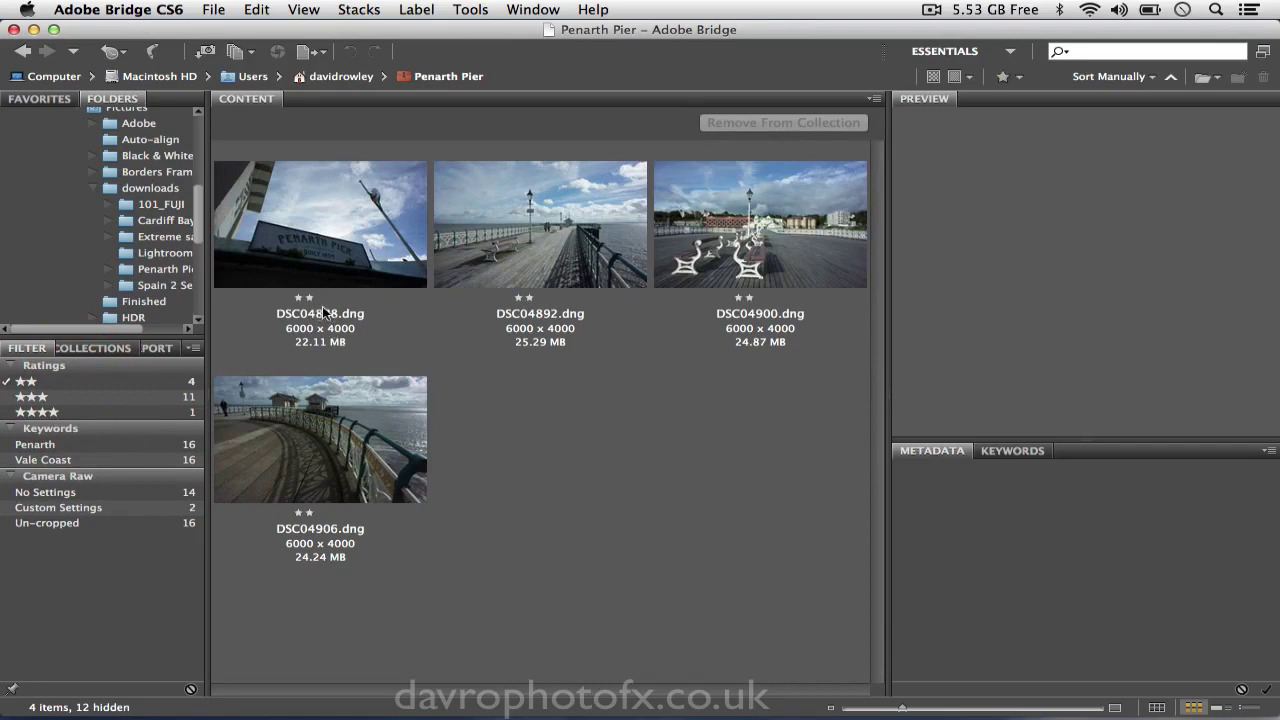
# - Switch the rating filter to three stars, look through those photos, and narrow the filter to four stars only
pyautogui.click(85, 394)
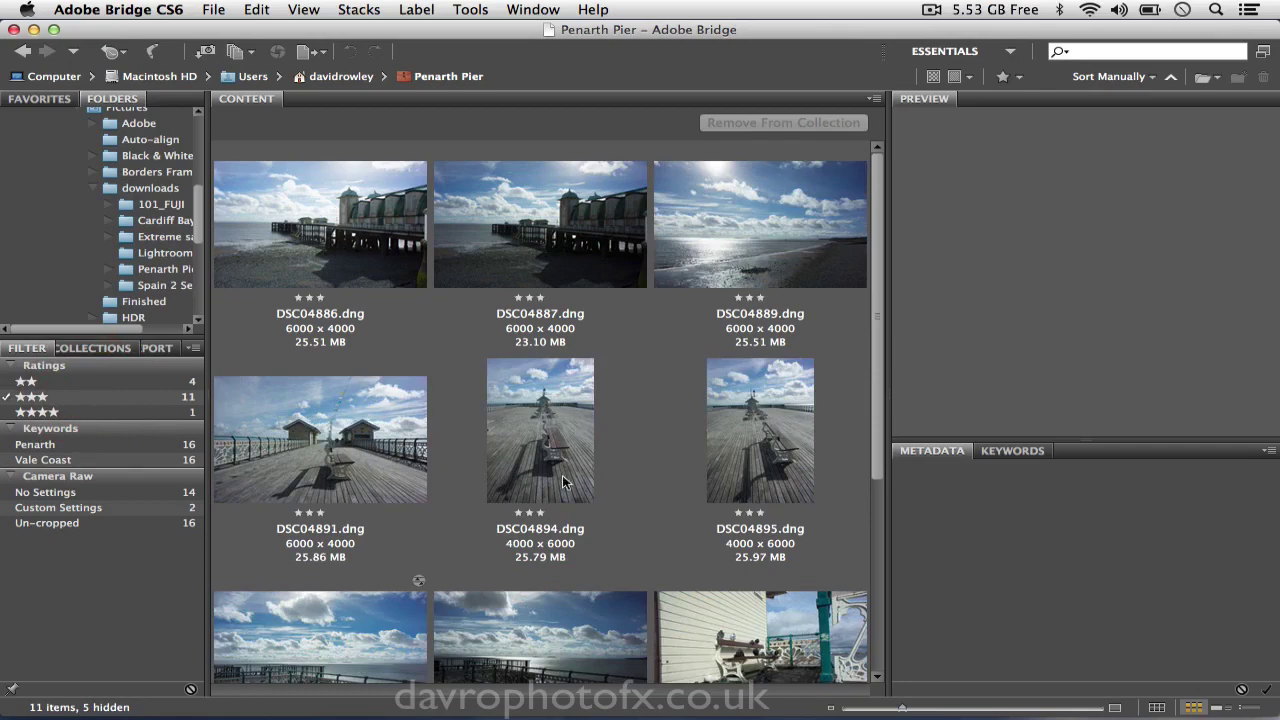
pyautogui.scroll(-4, 562, 482)
pyautogui.scroll(3, 562, 482)
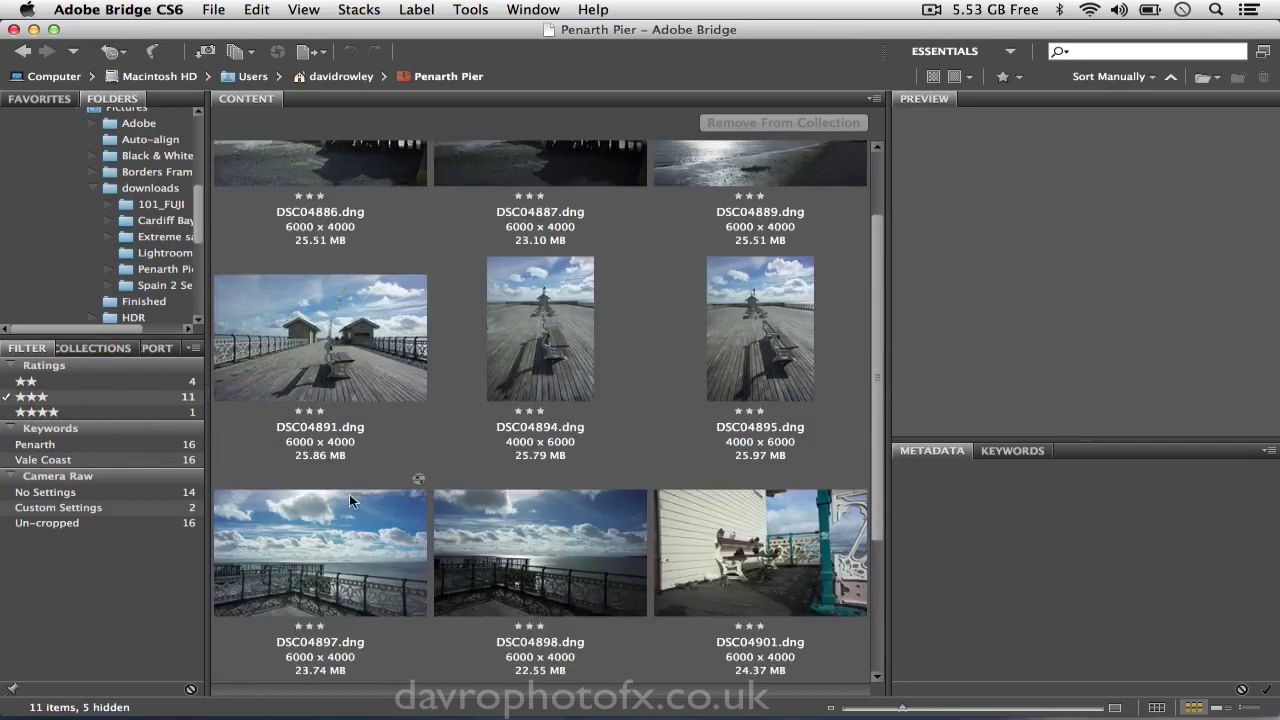
pyautogui.click(85, 413)
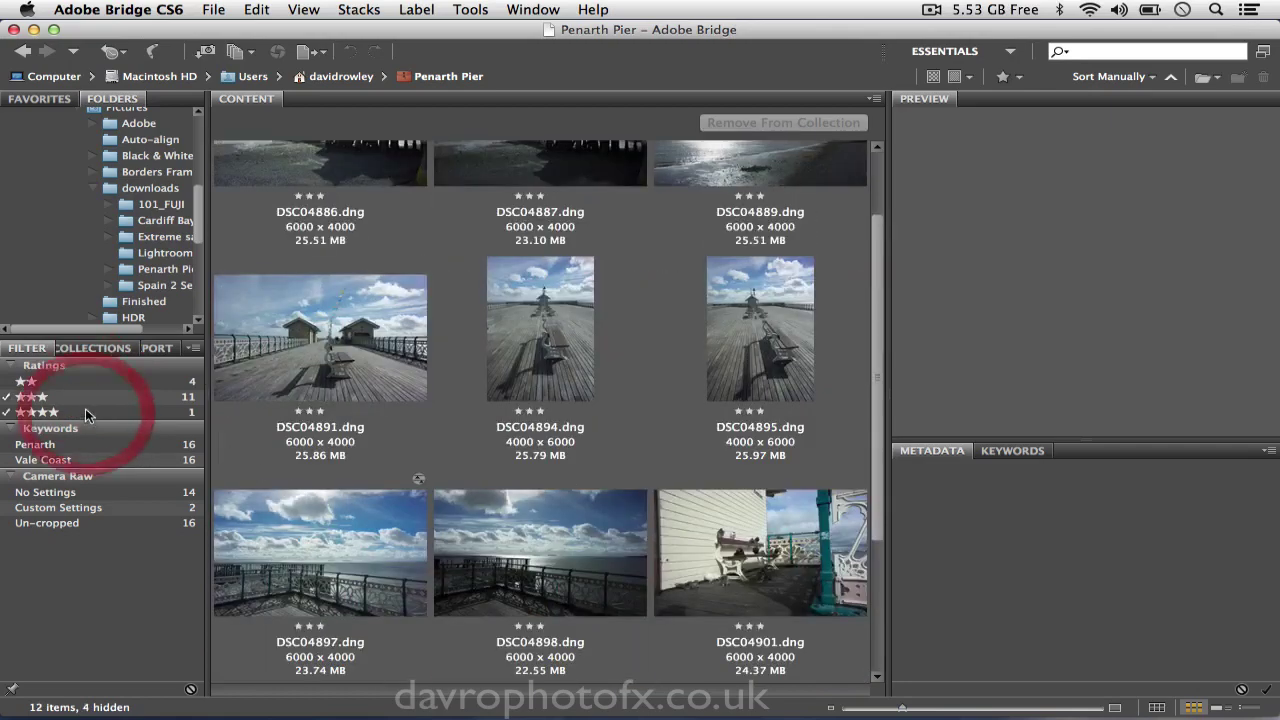
pyautogui.click(86, 398)
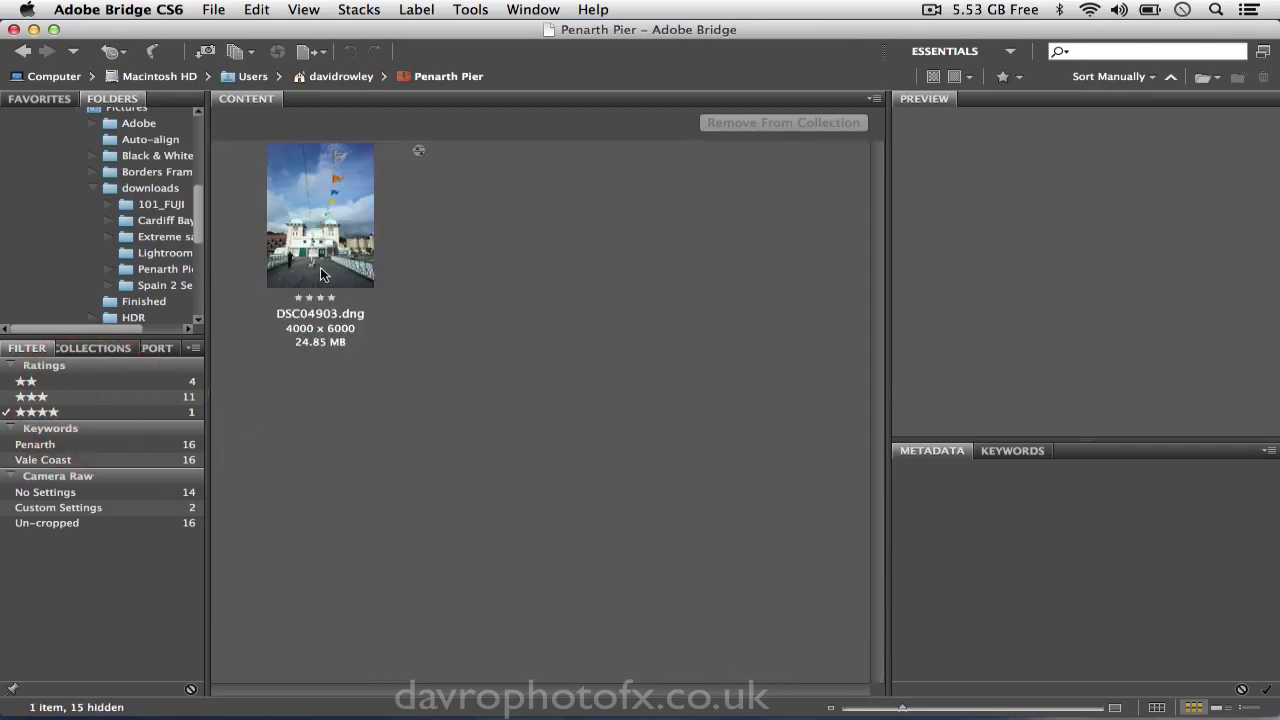
# - View the whole Penarth Pier source folder and reopen the Penarth Pier collection
pyautogui.click(172, 271)
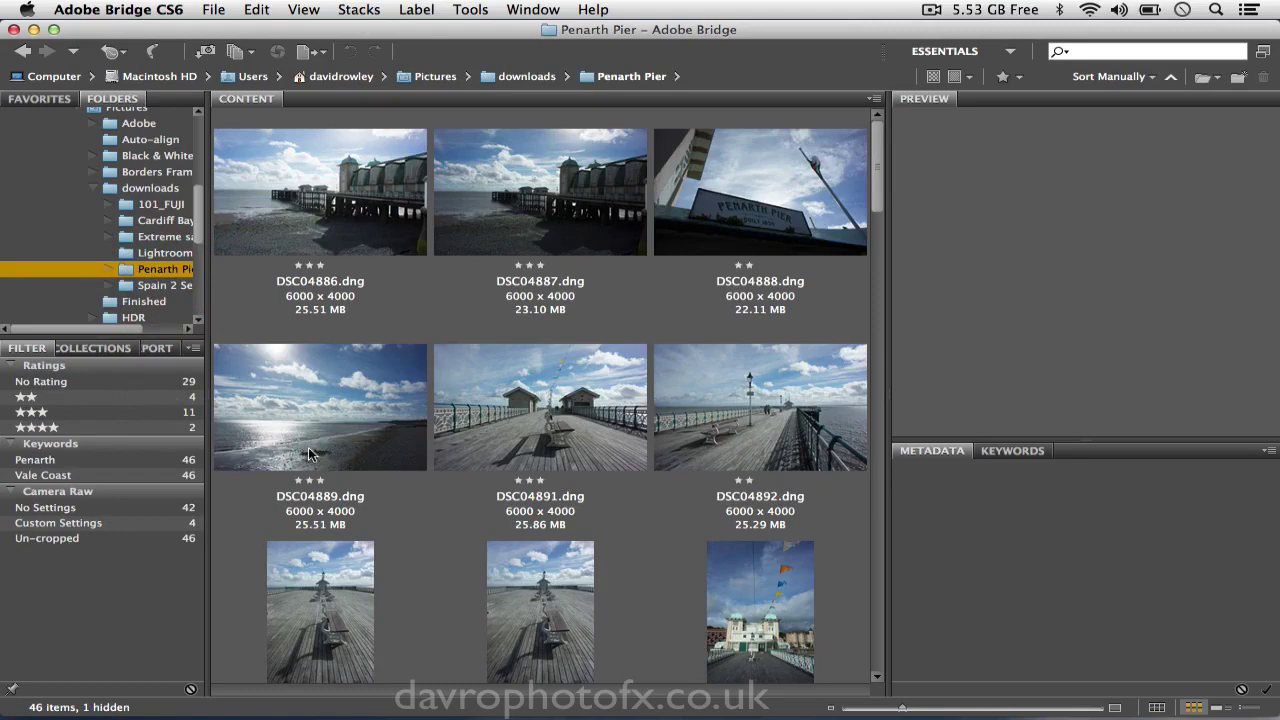
pyautogui.click(97, 348)
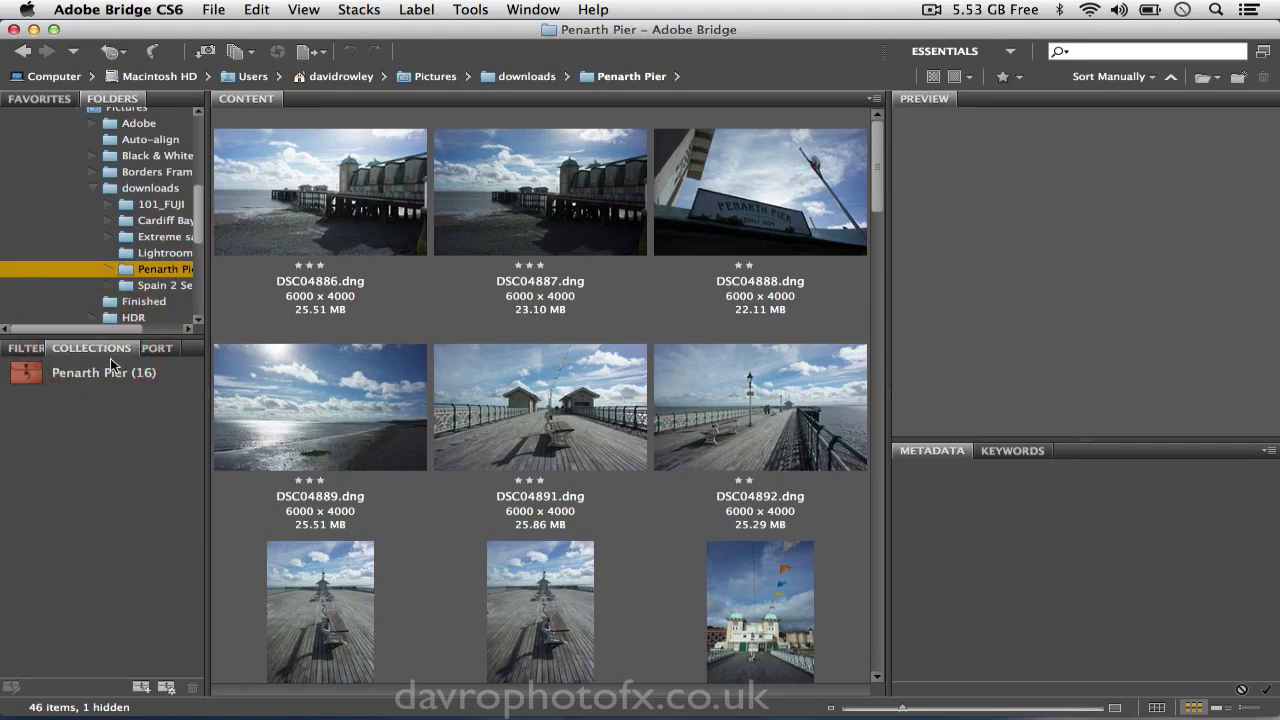
pyautogui.click(102, 374)
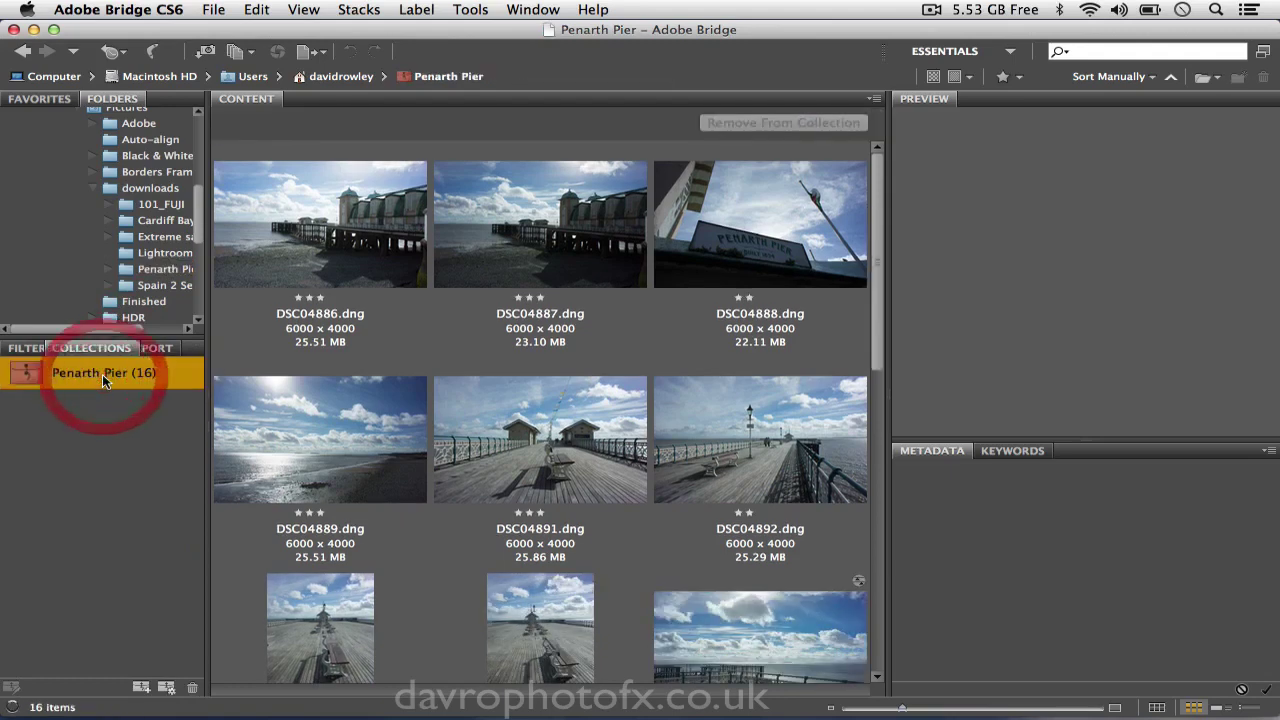